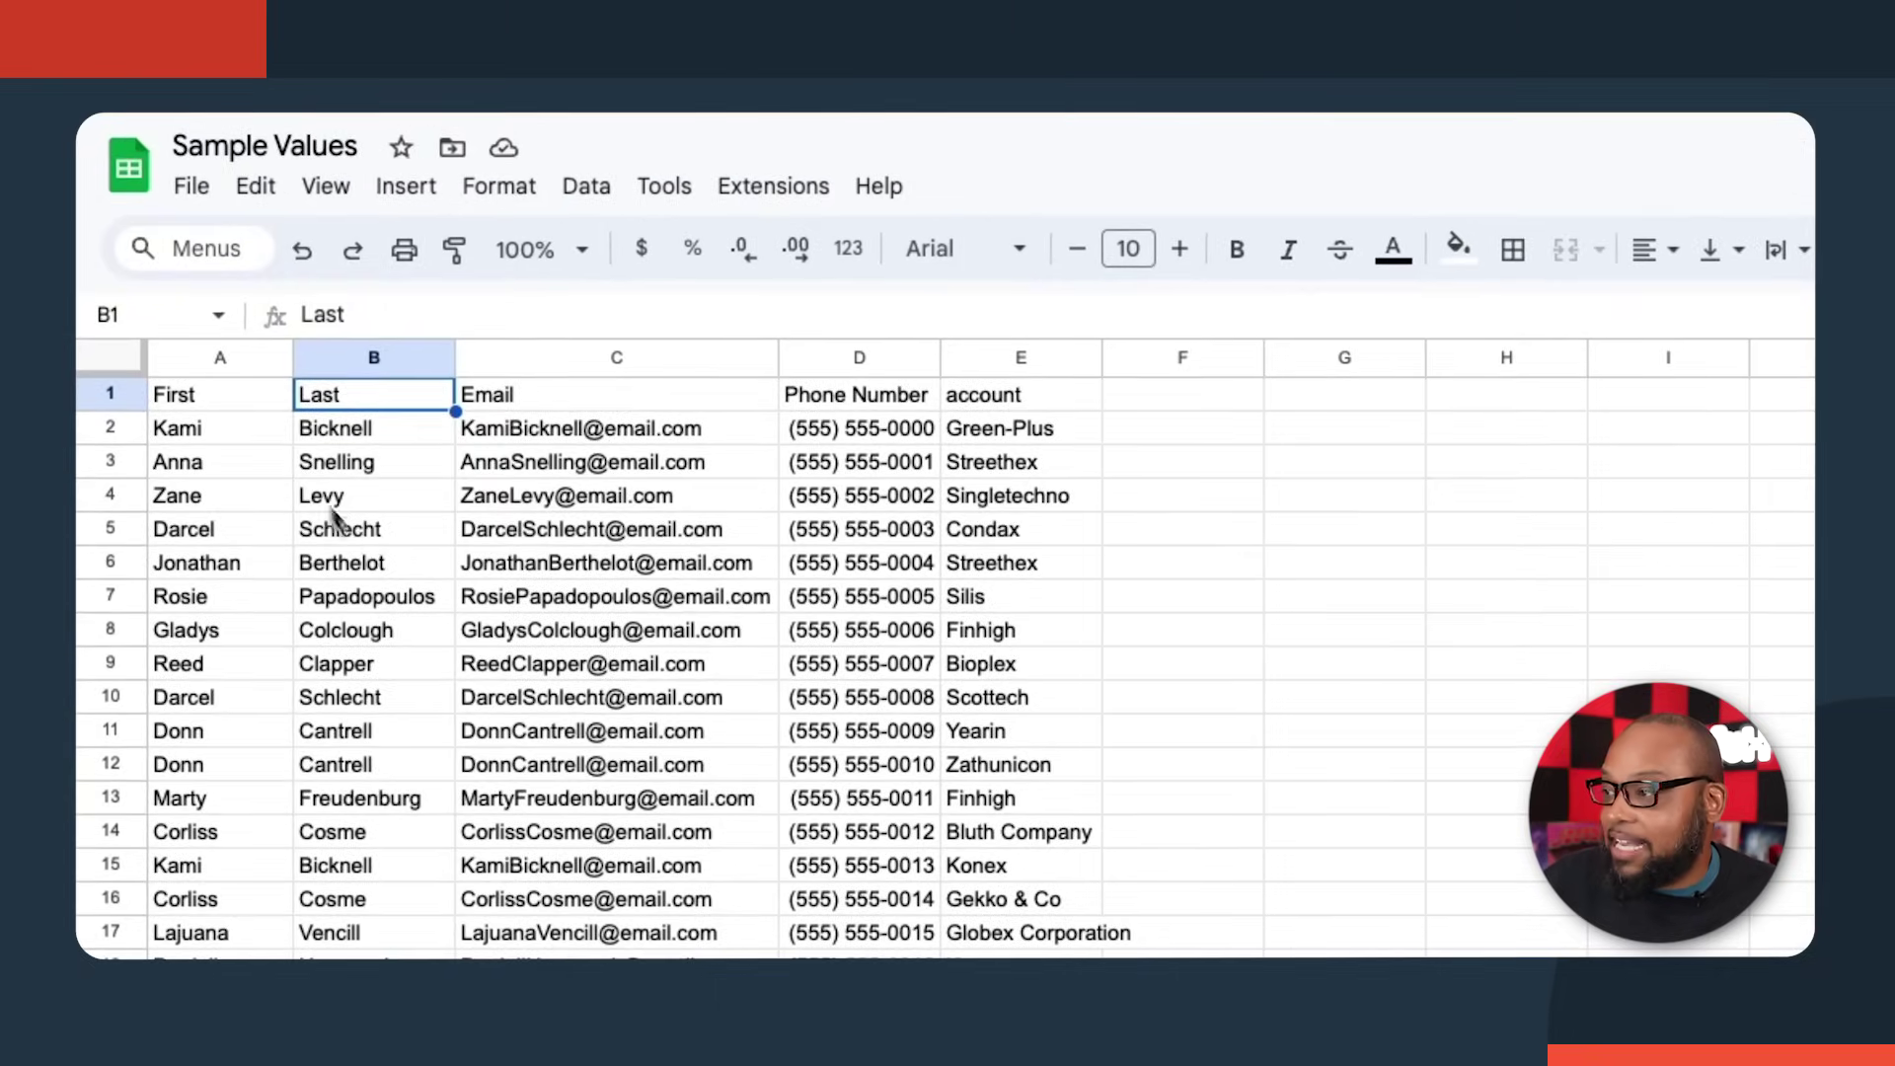
- On Sheet1, split the full names in column A at the space into first and last name columns
mouse_move(554, 503)
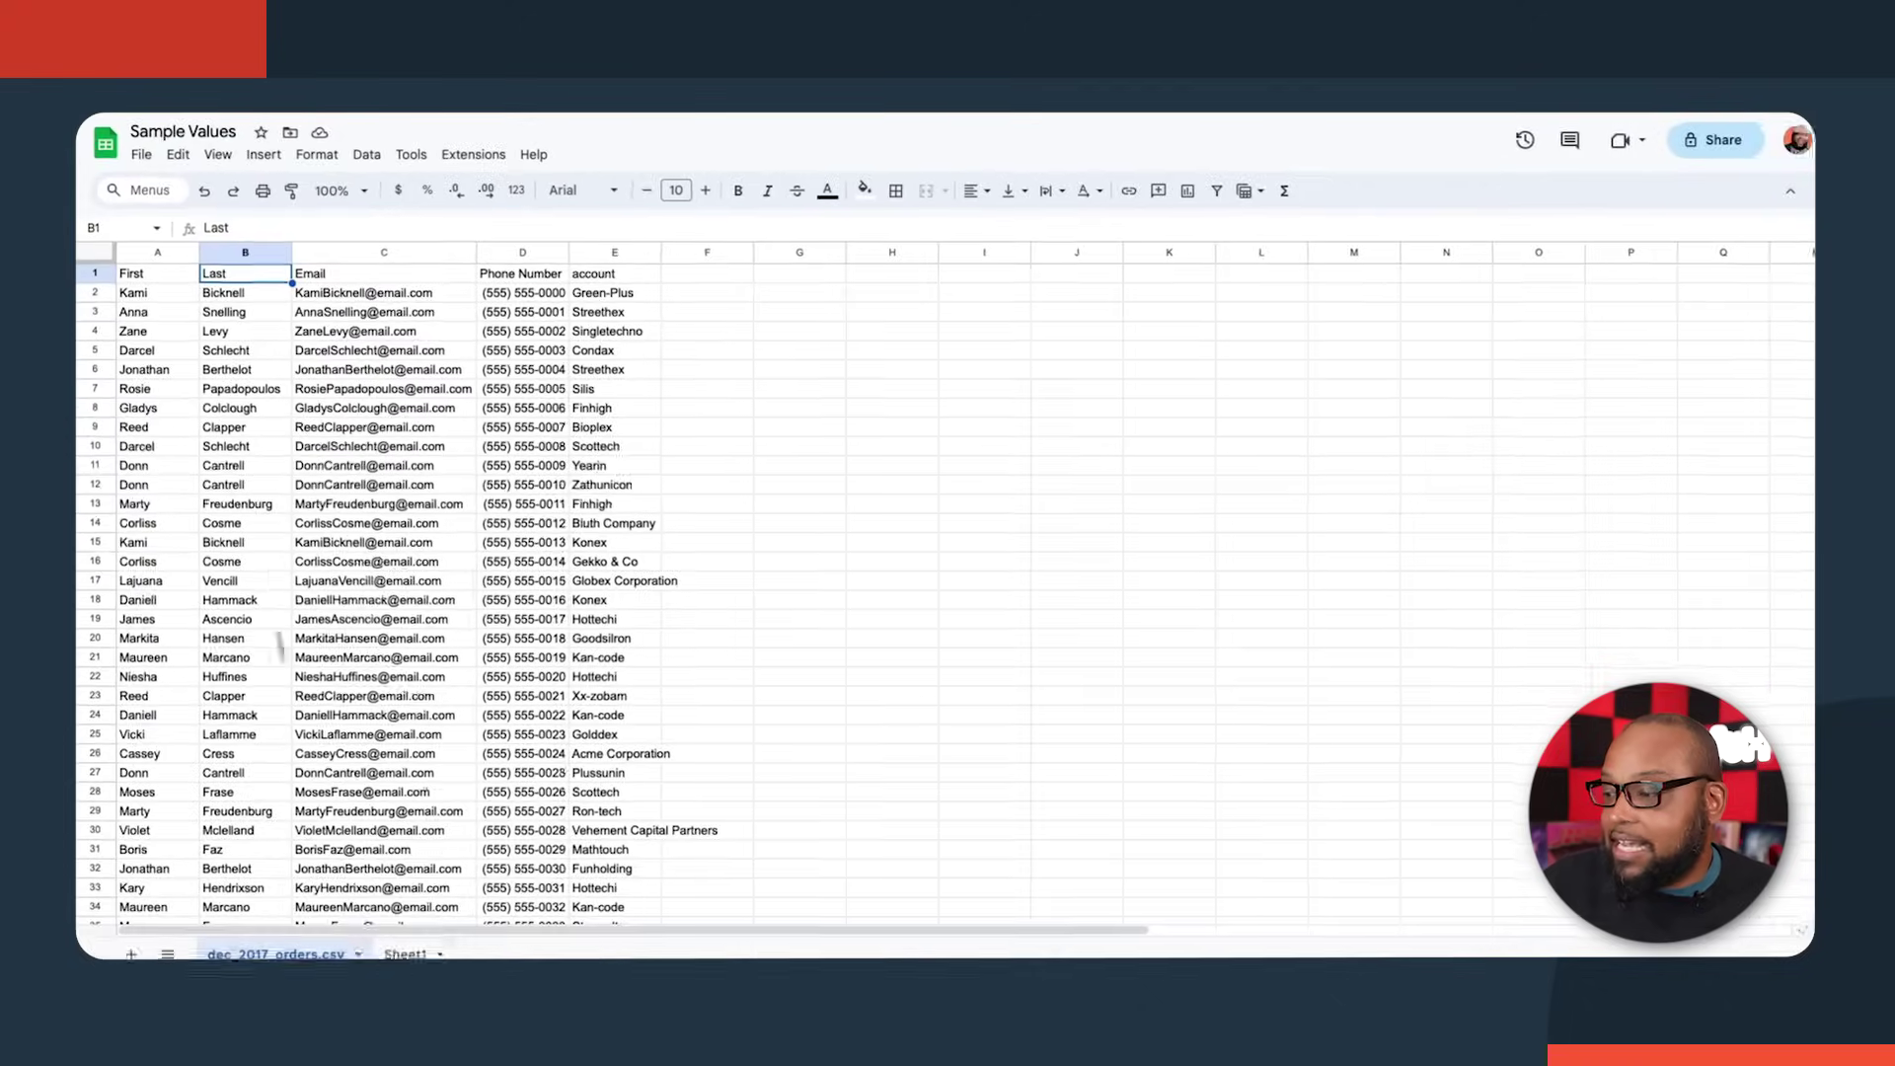
left_click(402, 952)
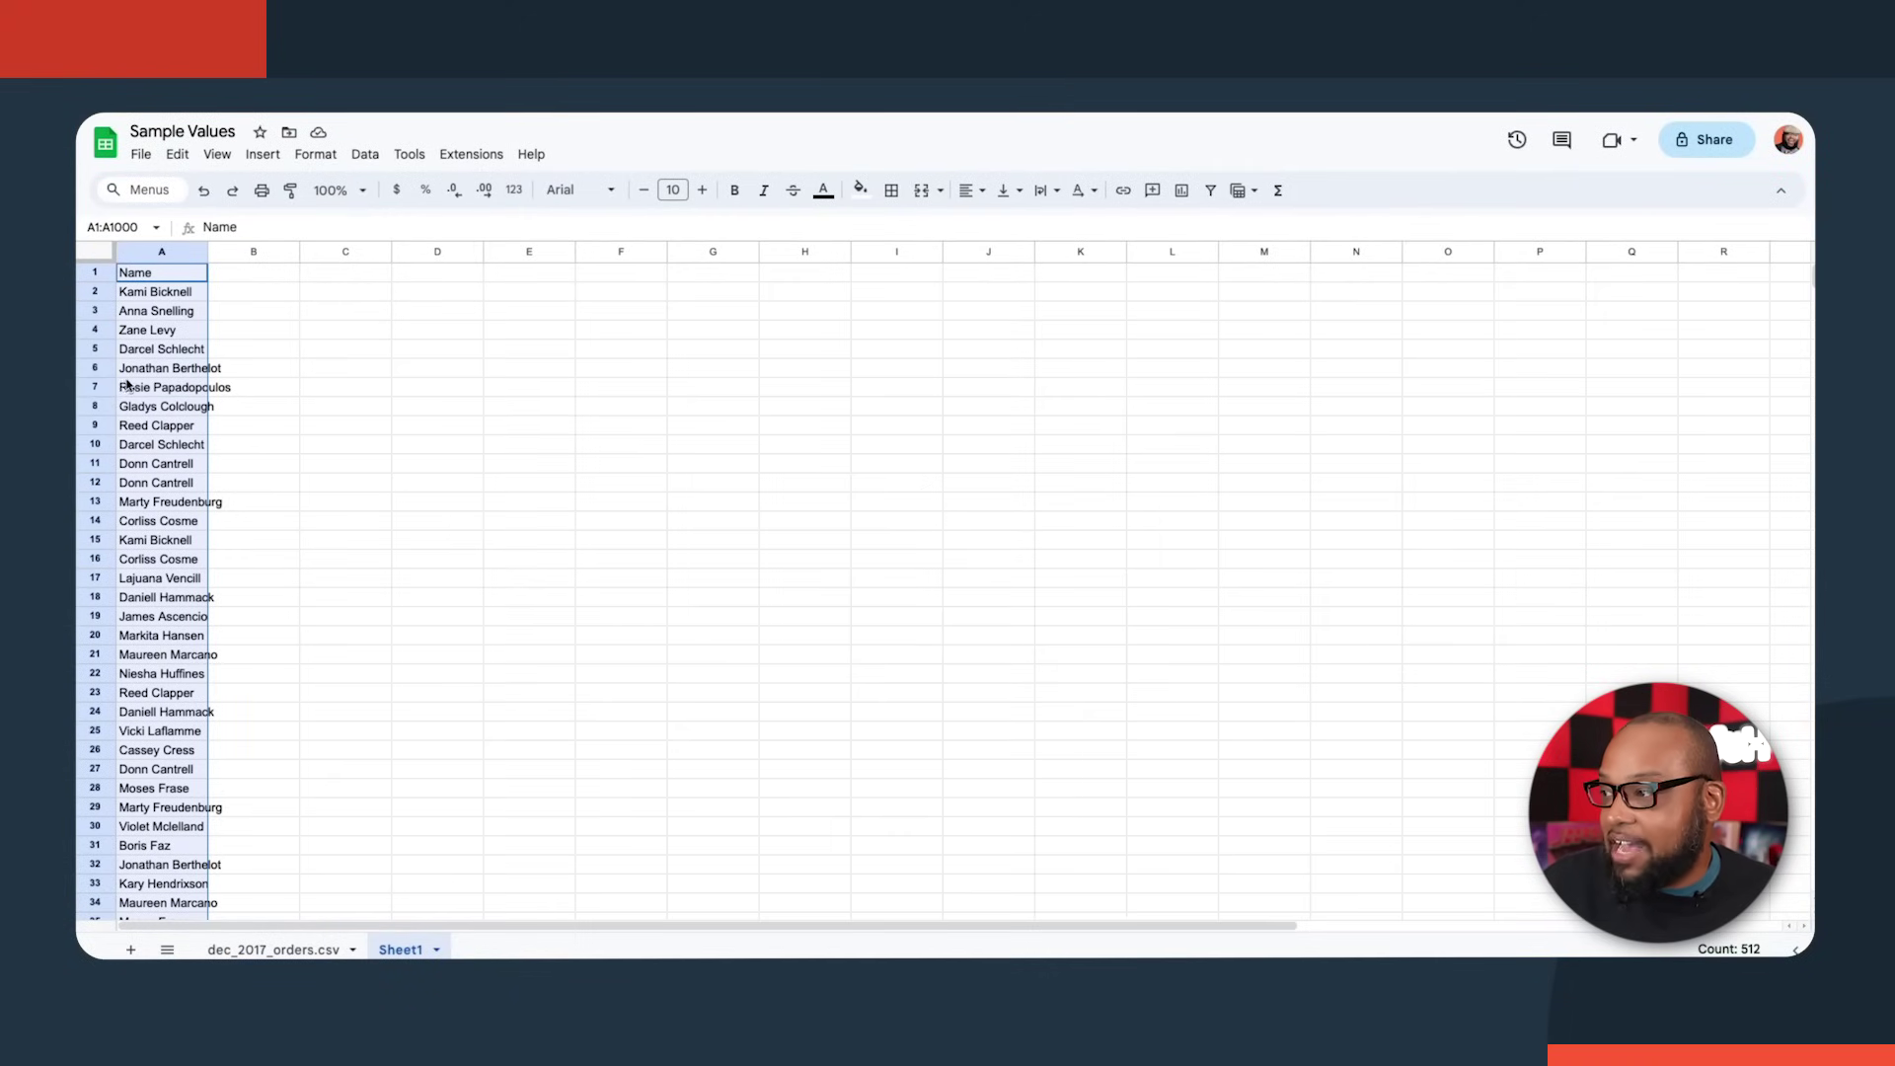
left_click(154, 355)
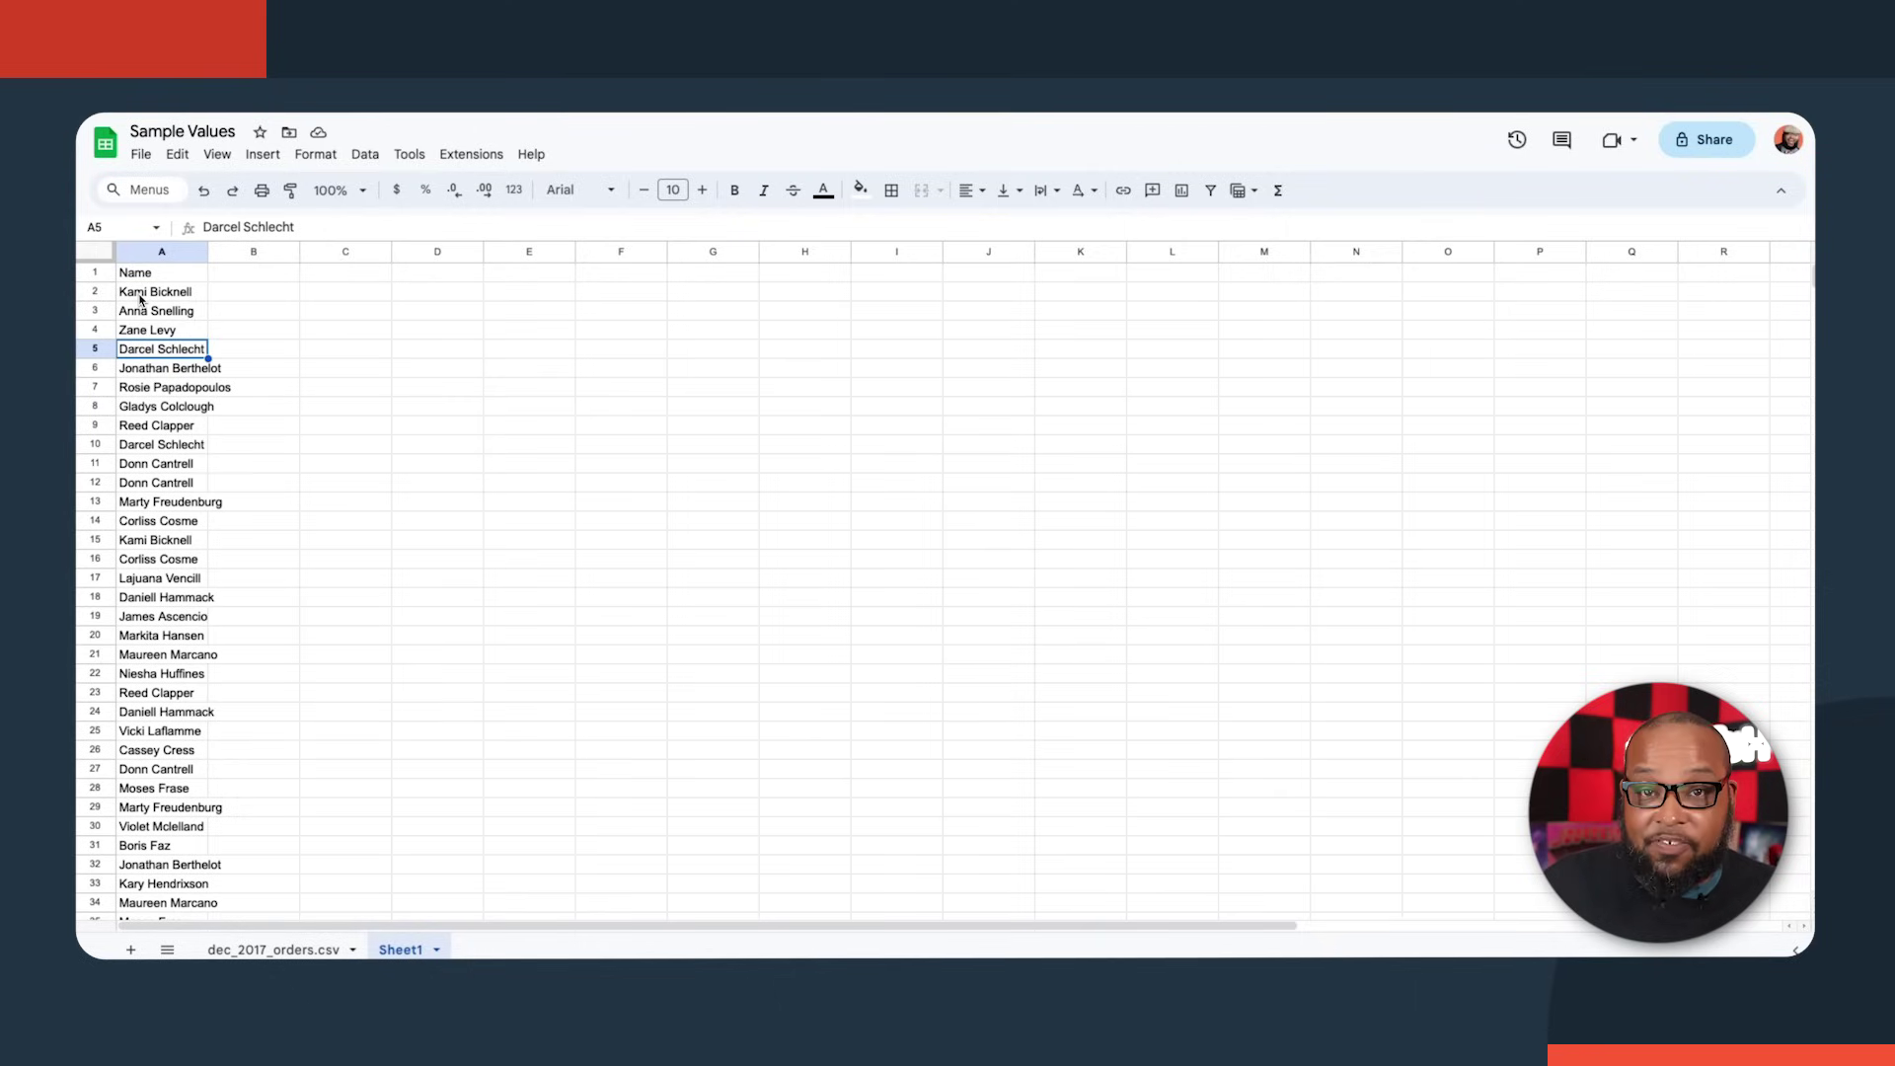
left_click(124, 251)
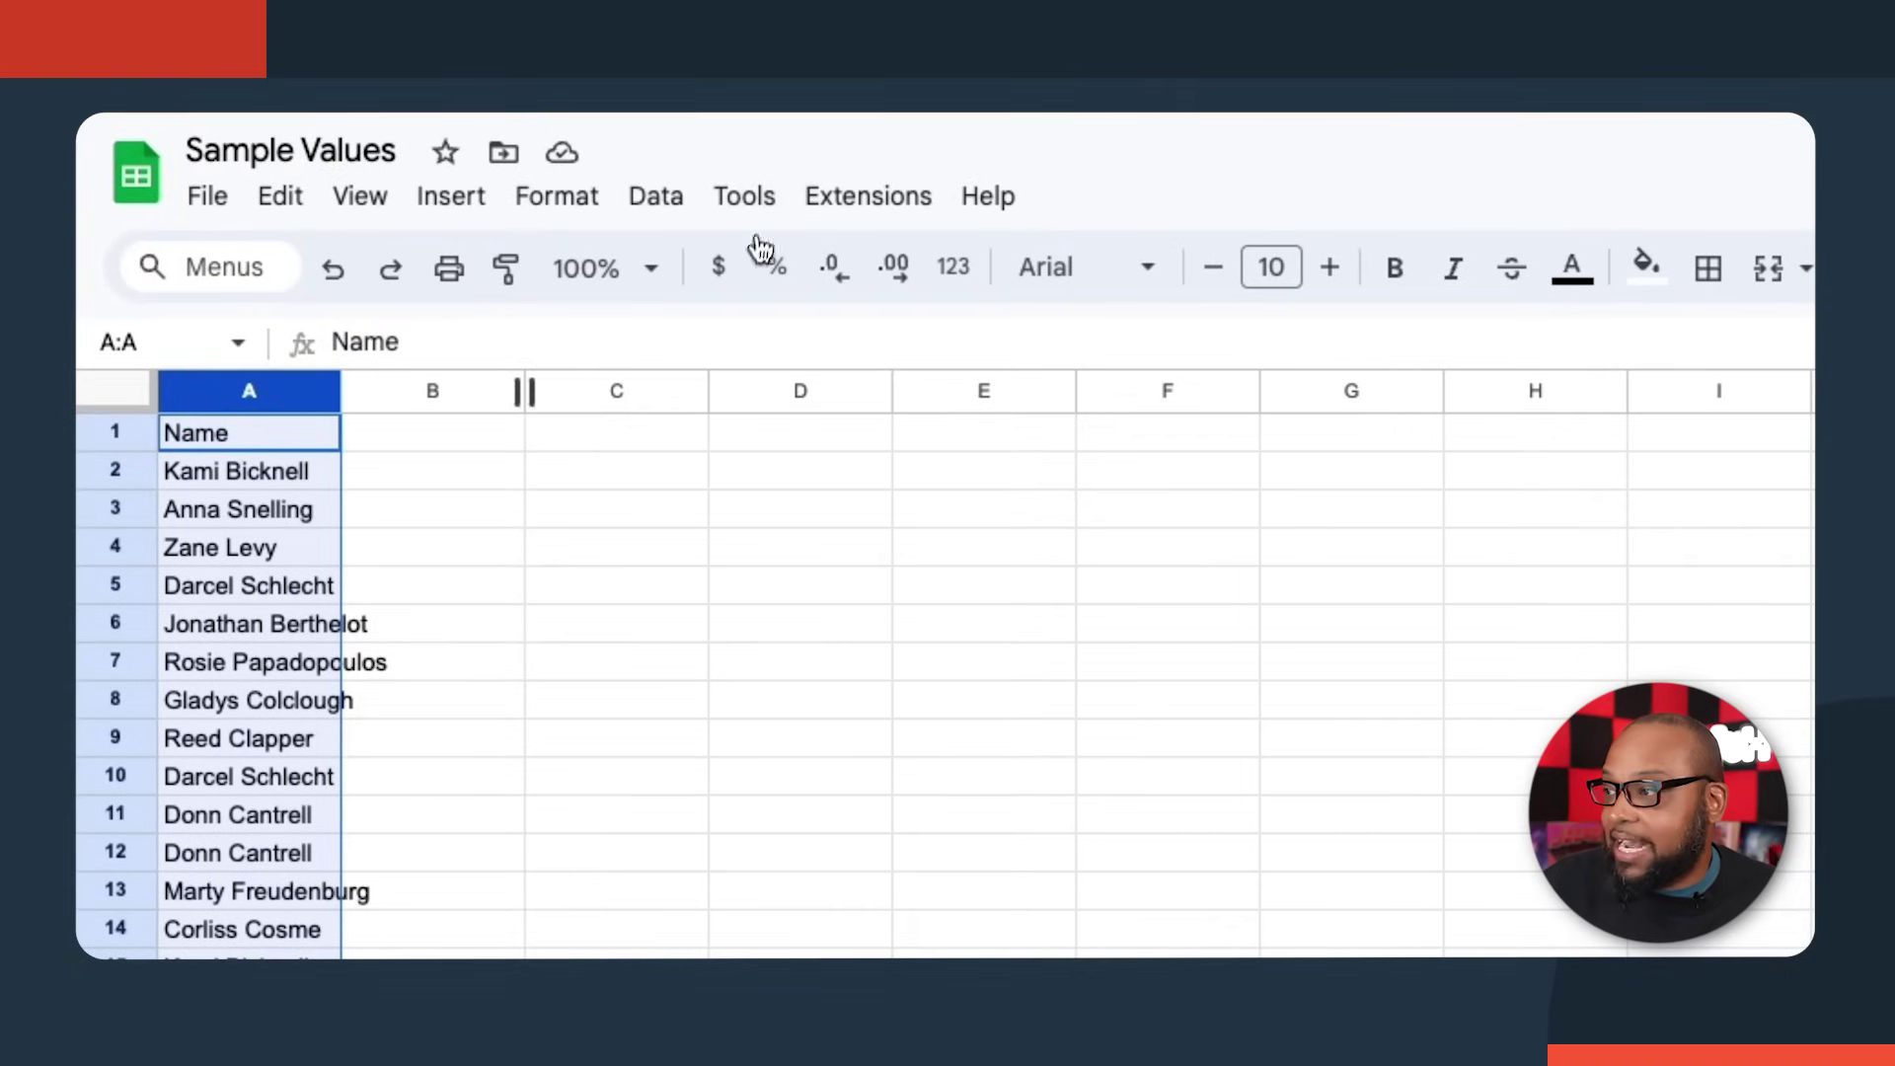
left_click(659, 203)
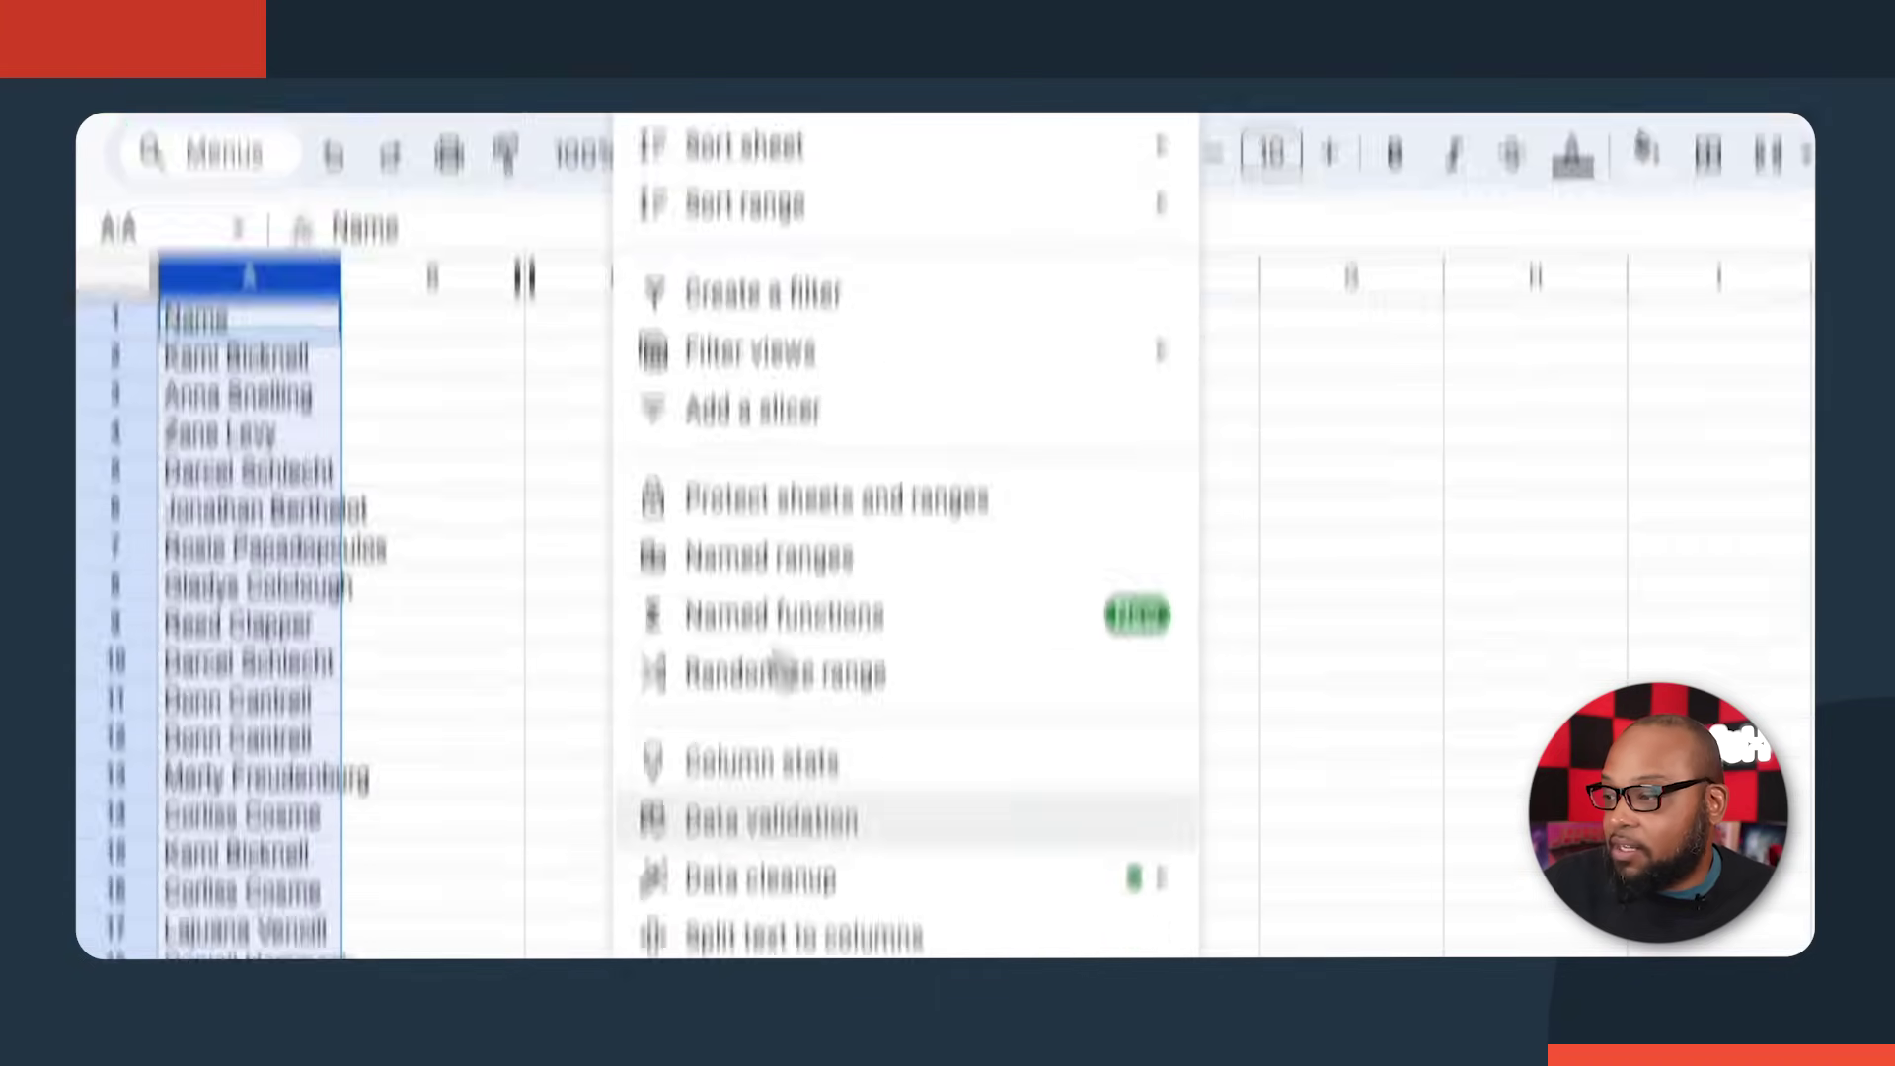
key("Escape")
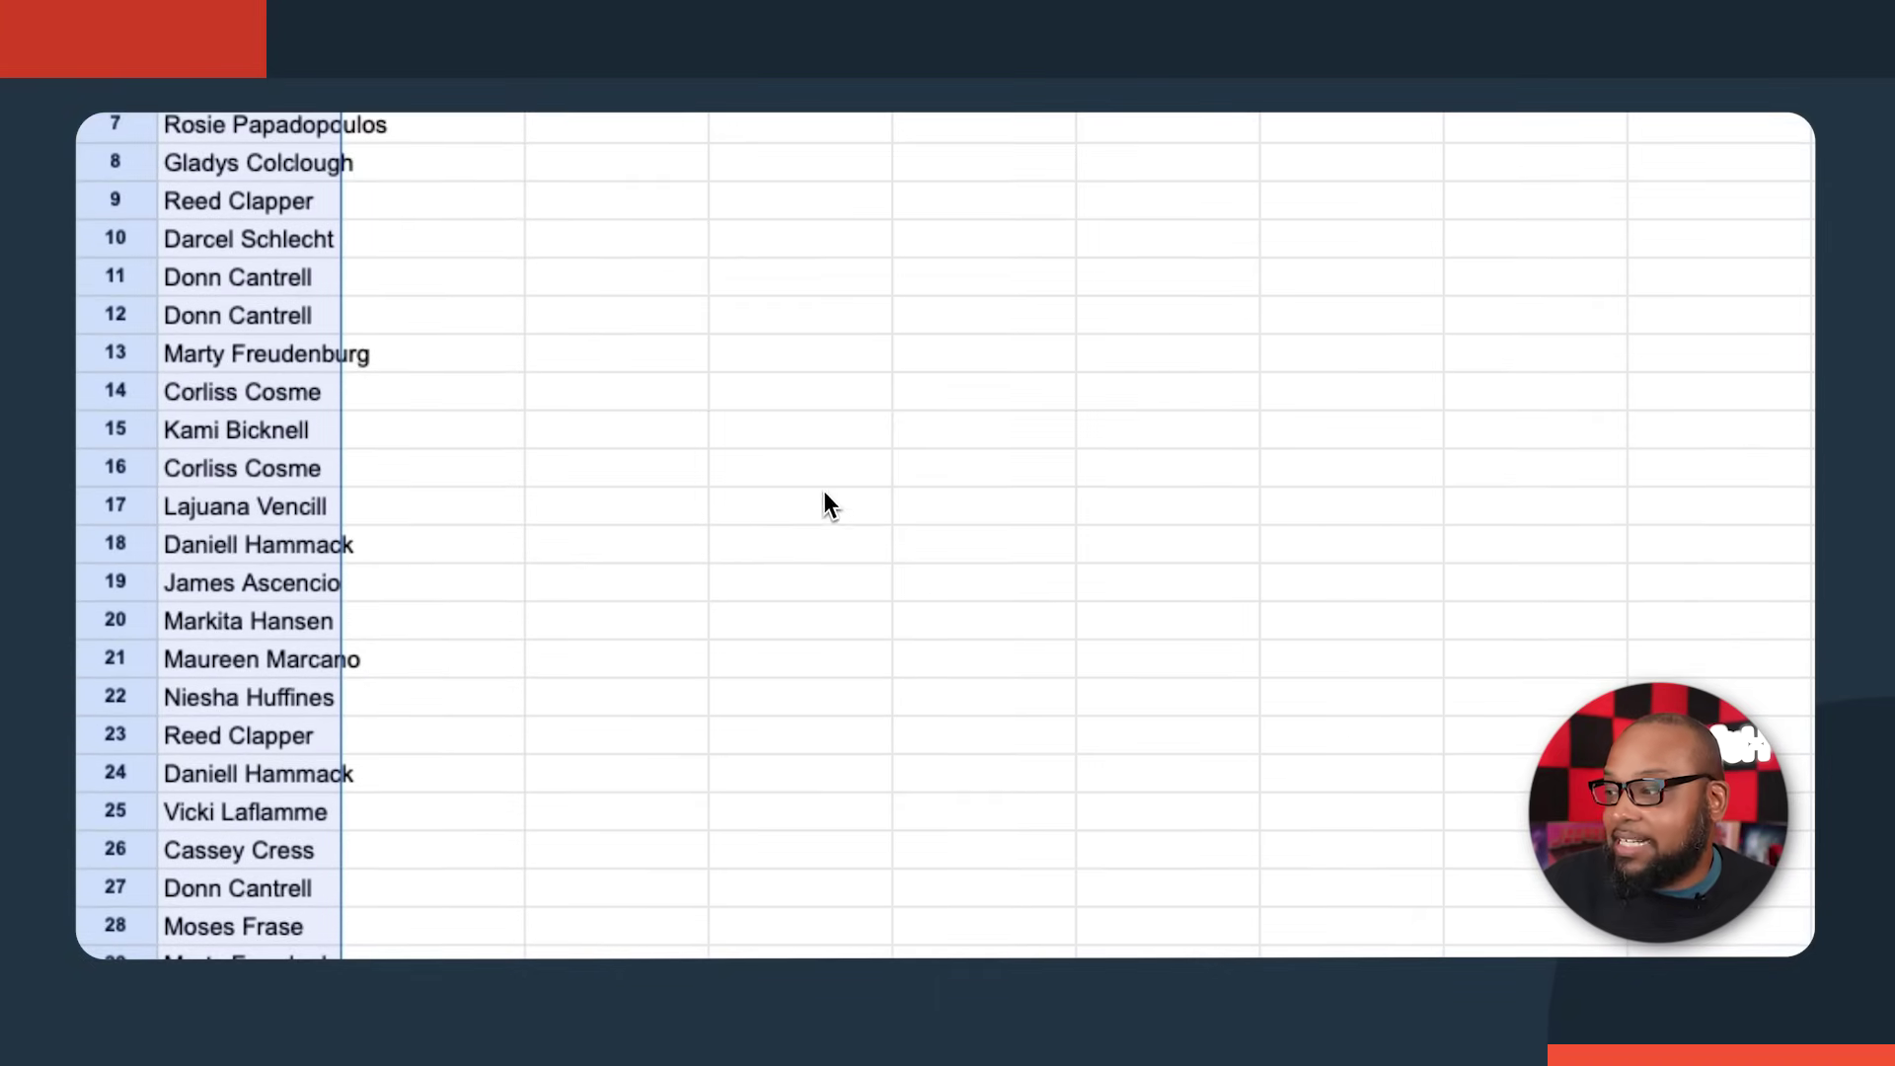
left_click(387, 817)
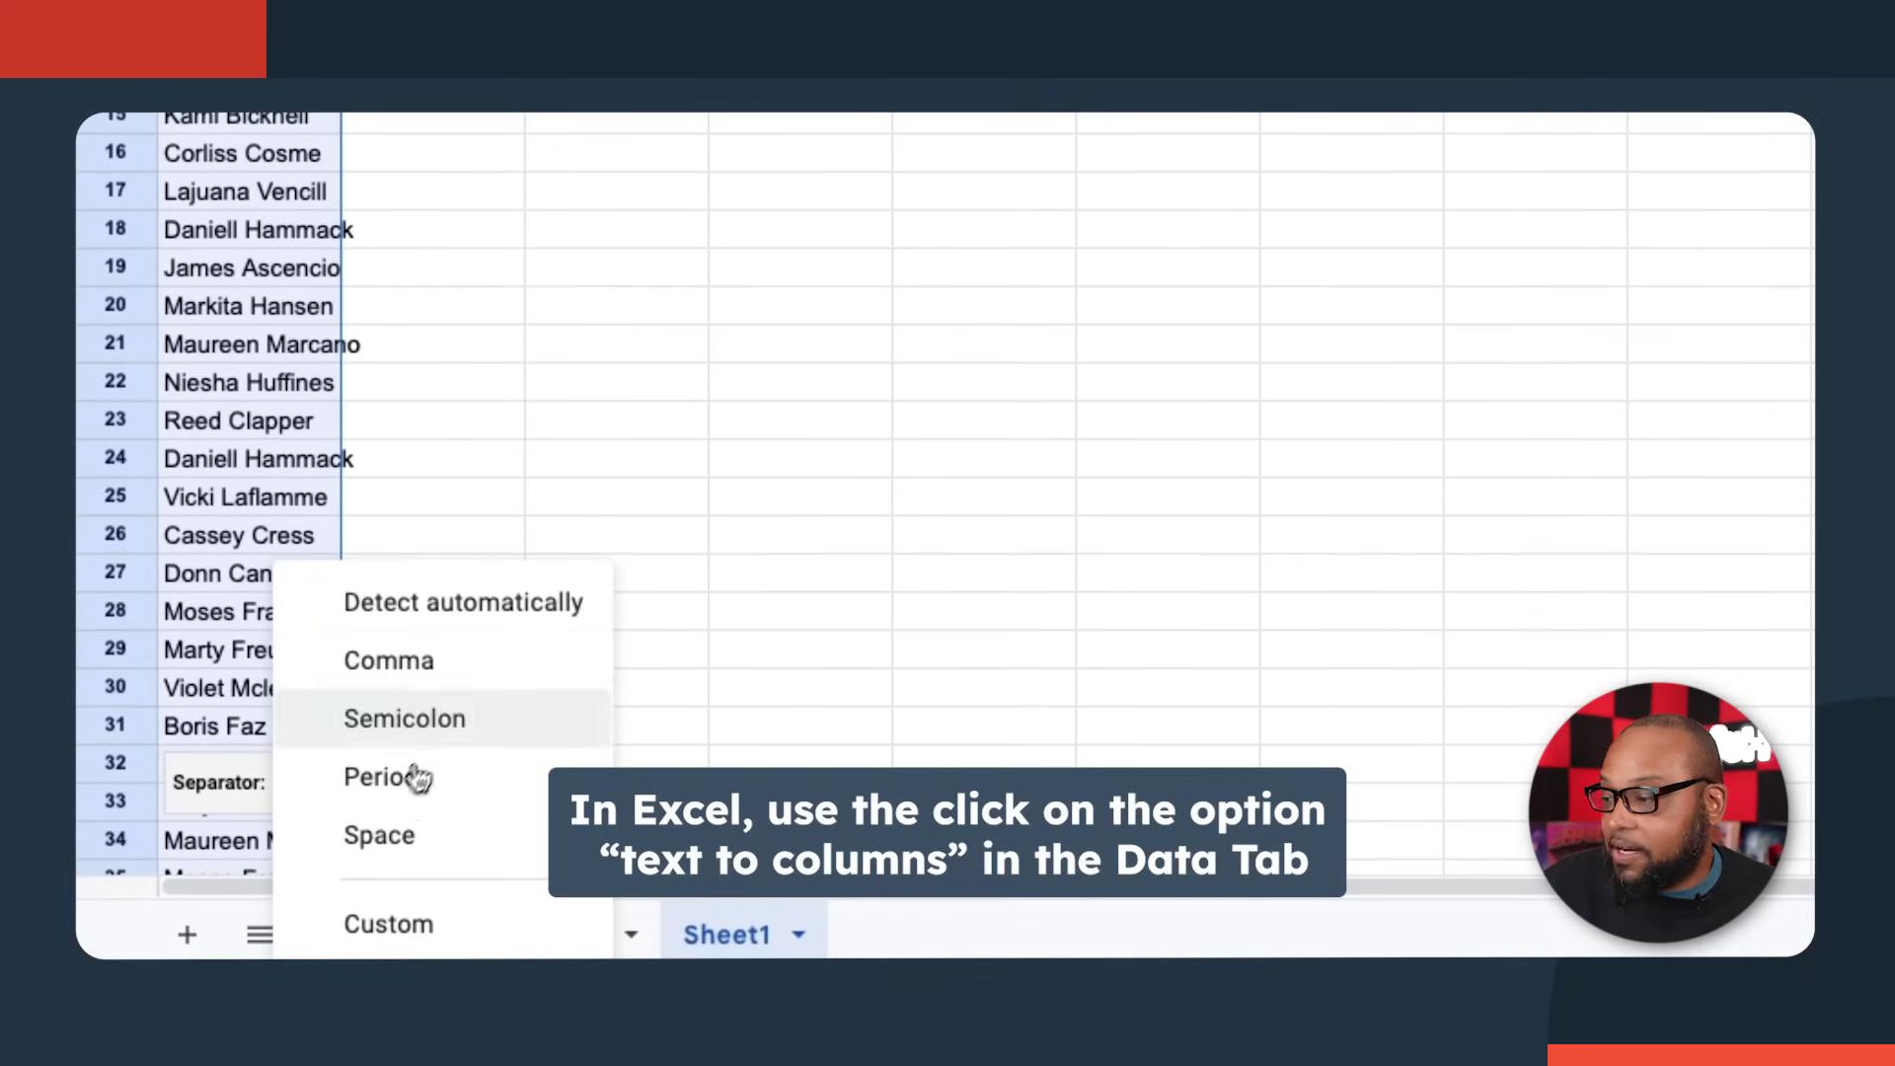
left_click(405, 831)
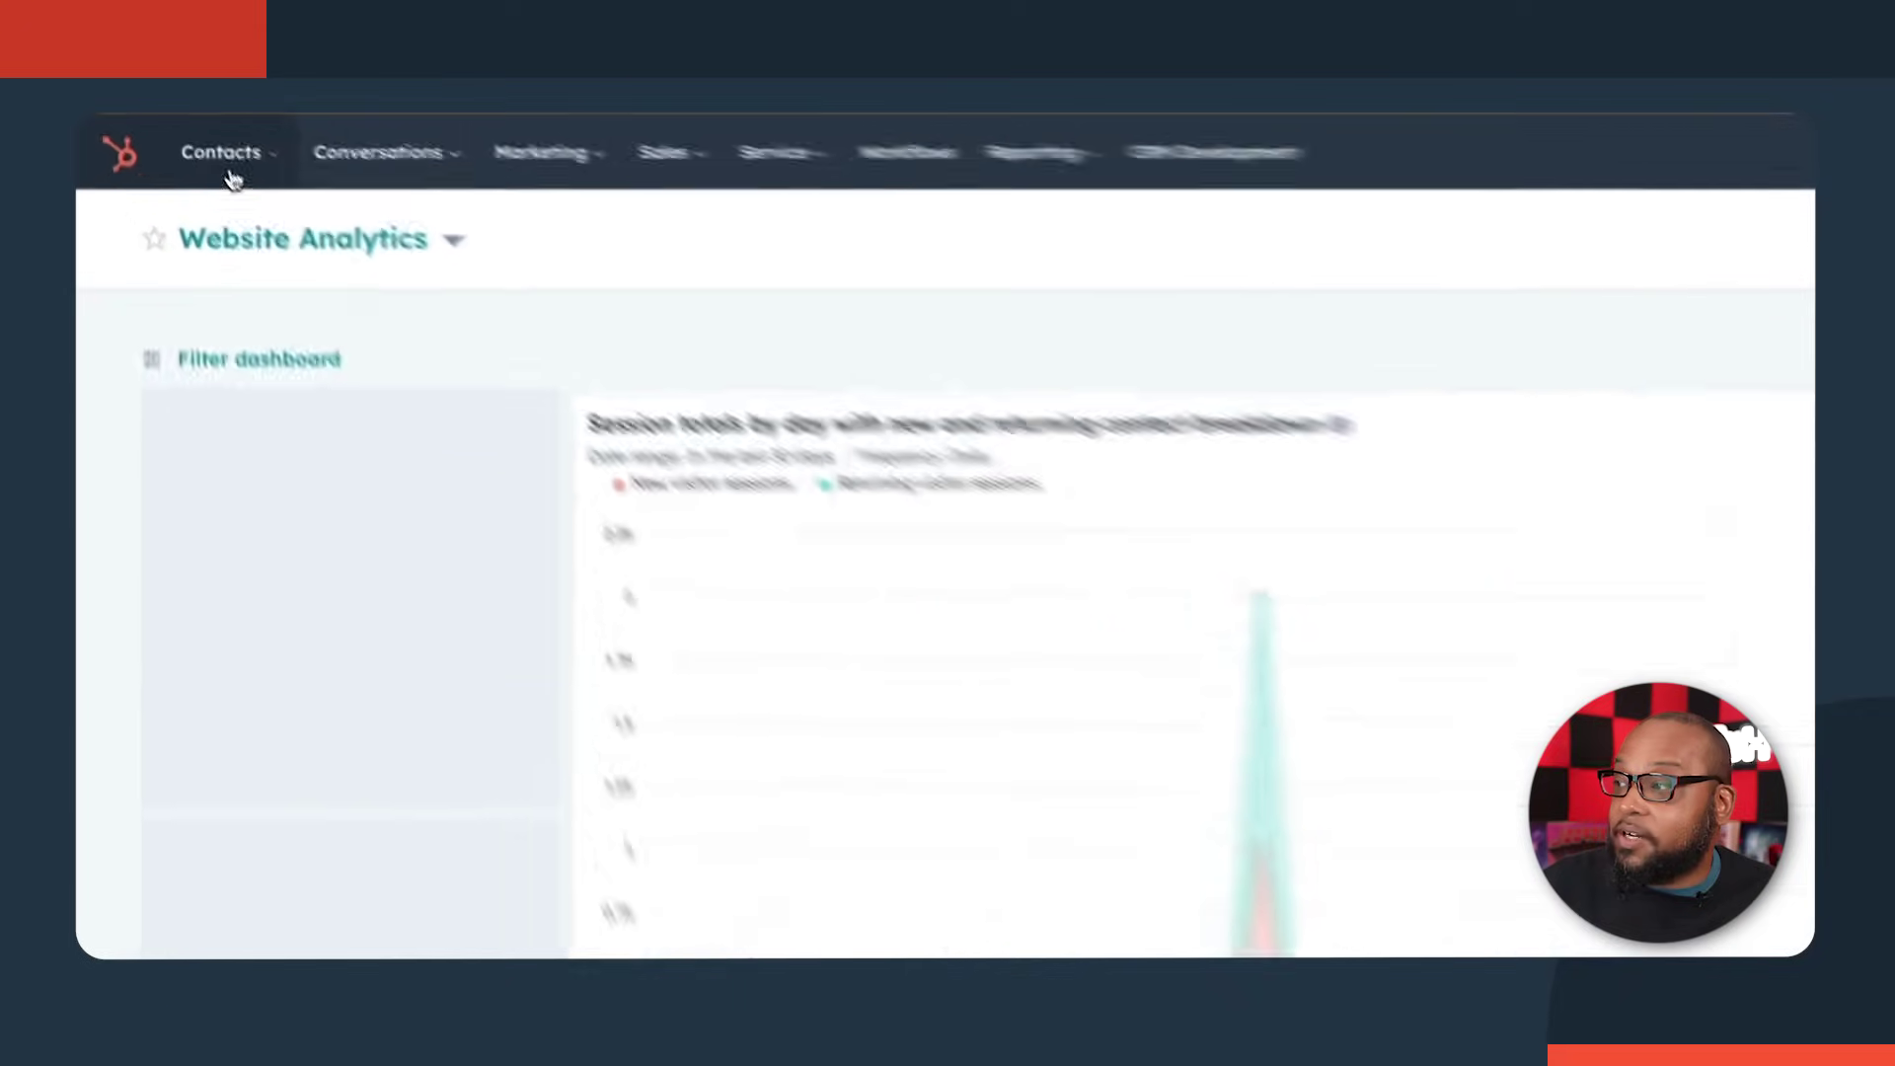
- Go to Contacts > Contacts and start a new contact import
left_click(169, 137)
left_click(265, 281)
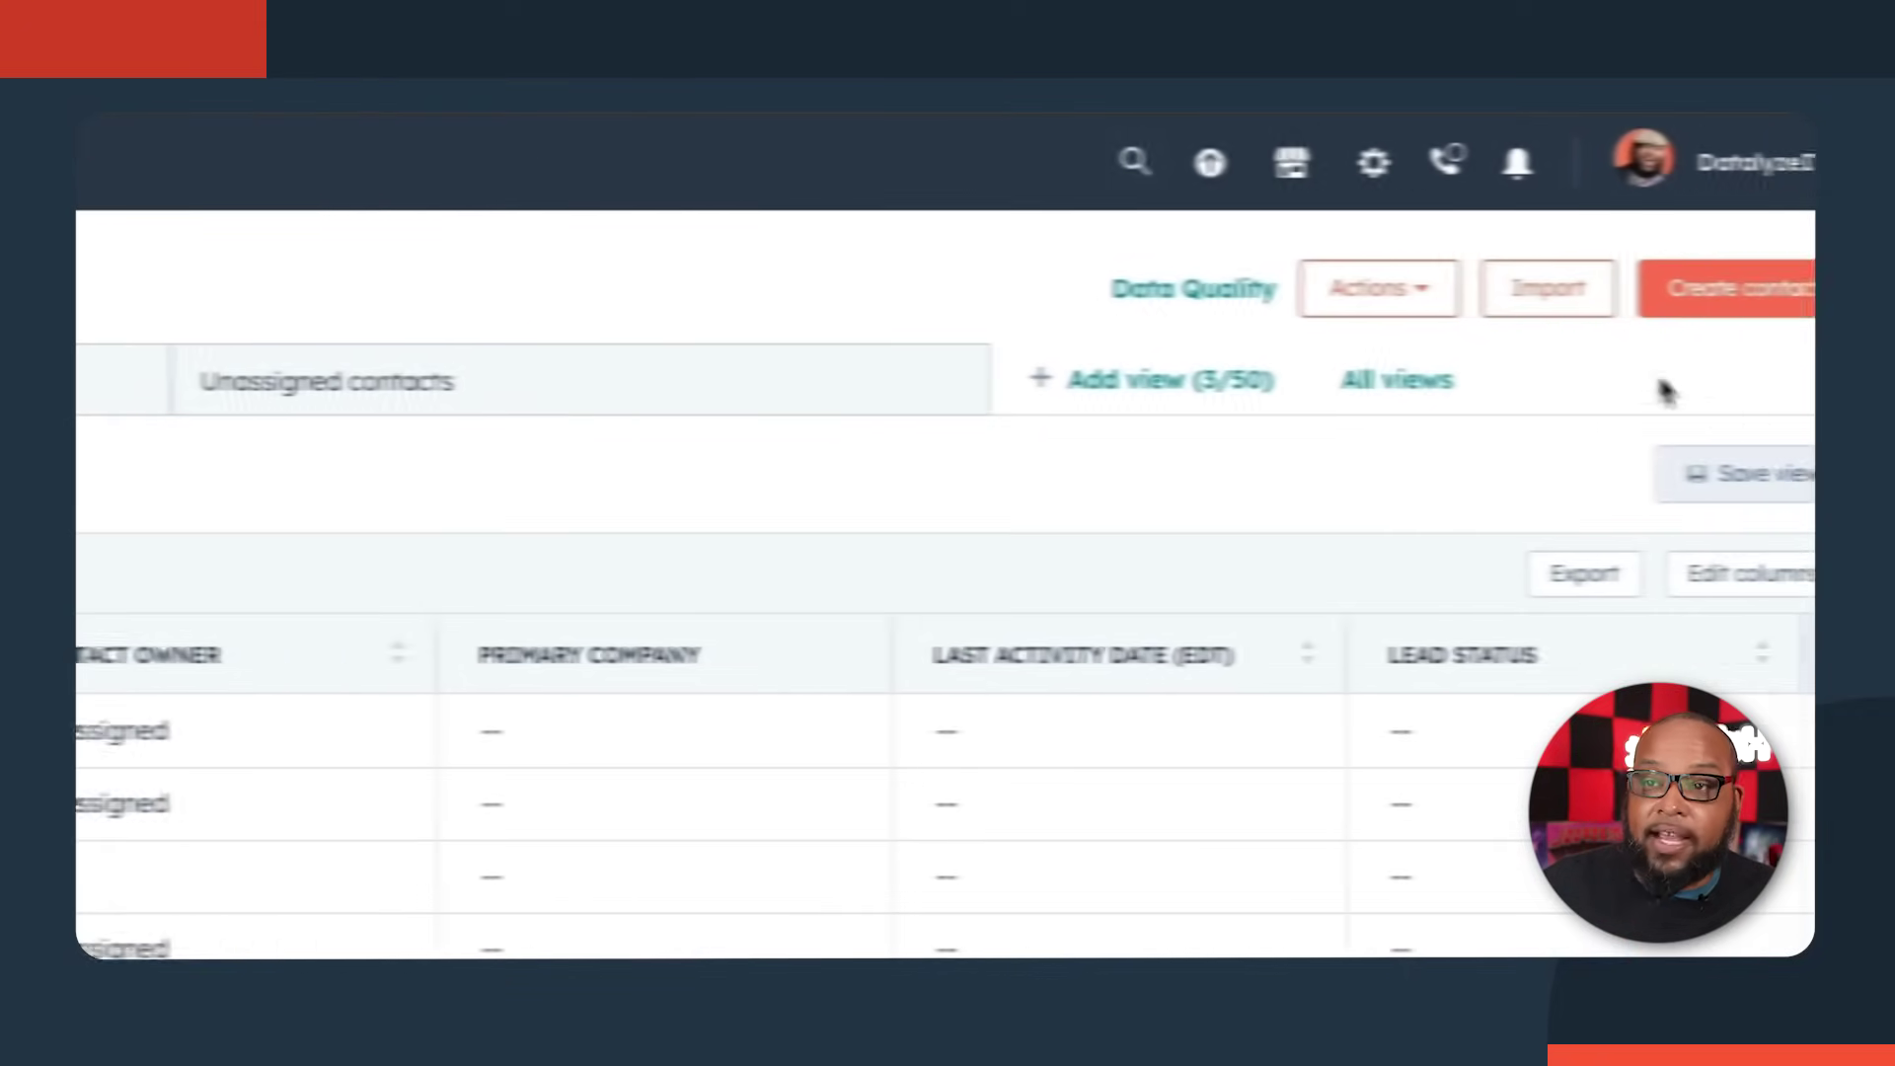
left_click(1476, 323)
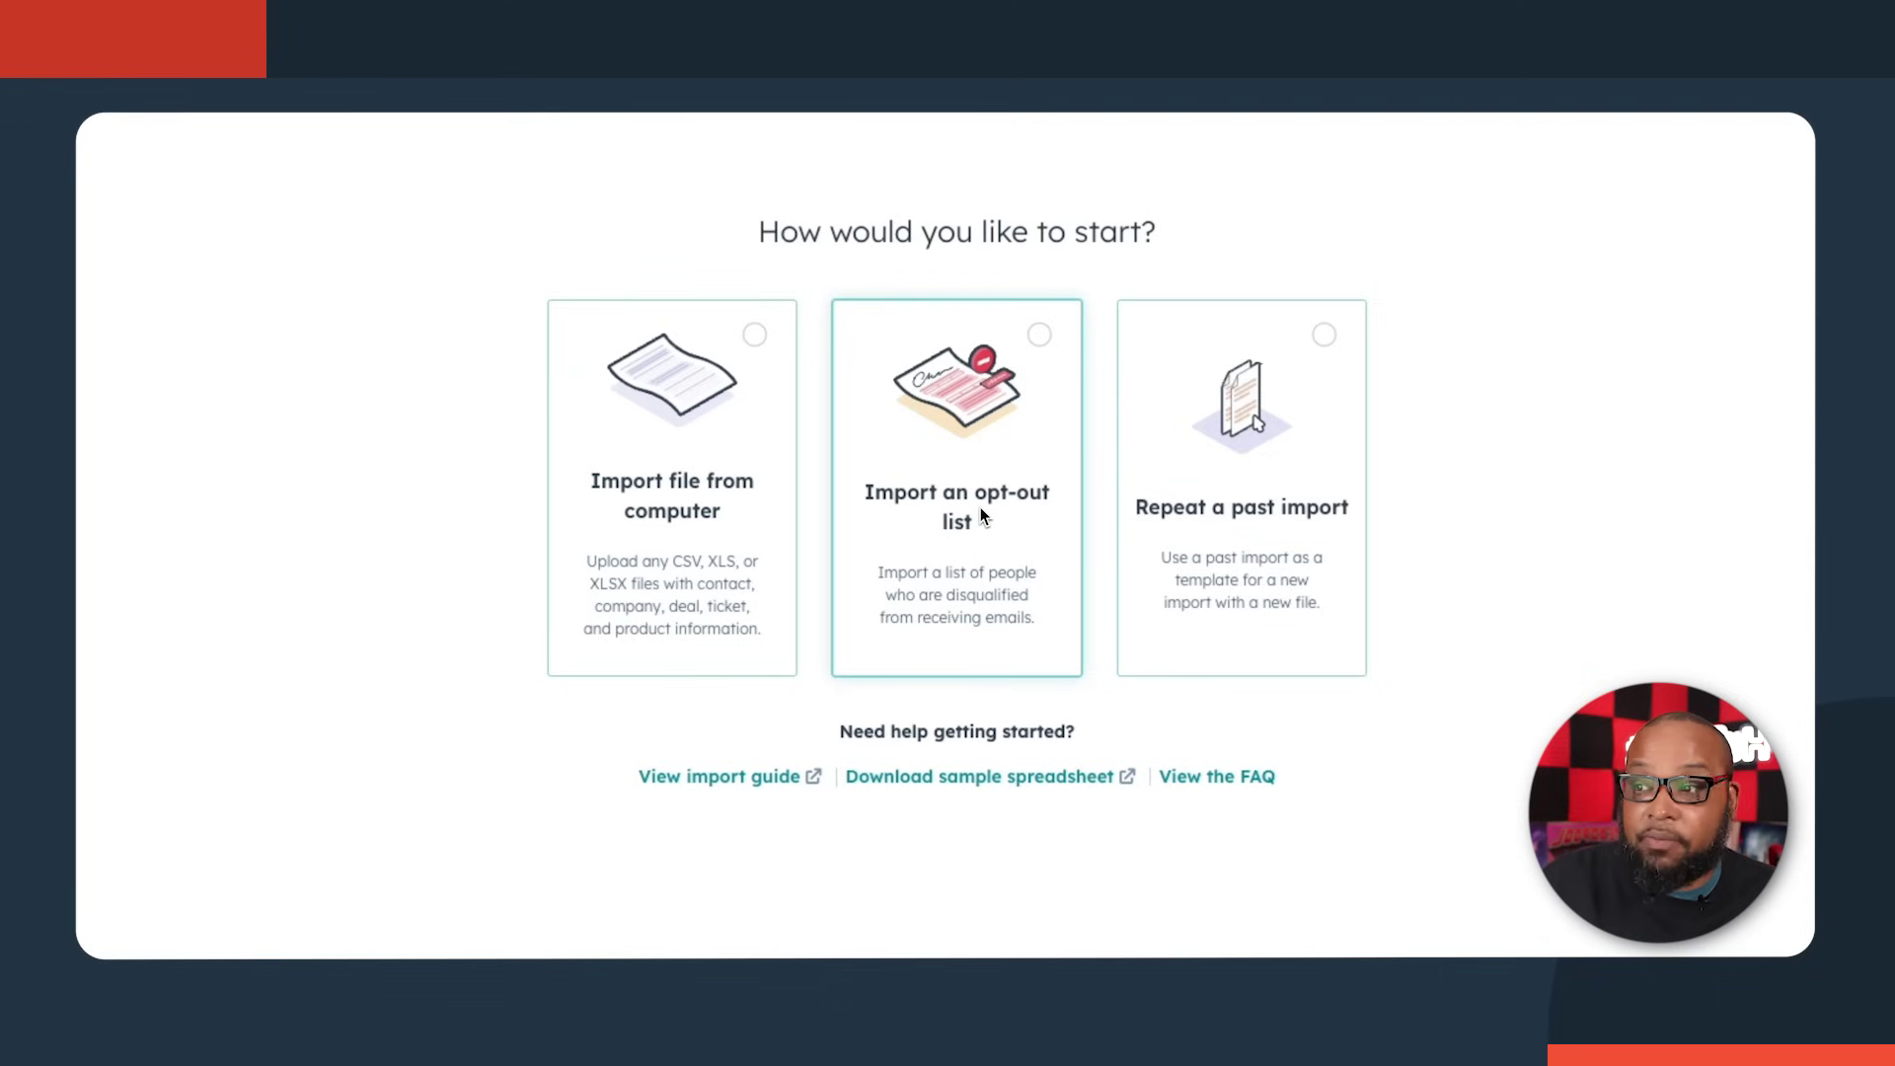
- Choose Import file from computer and move on to the file-count step
left_click(721, 453)
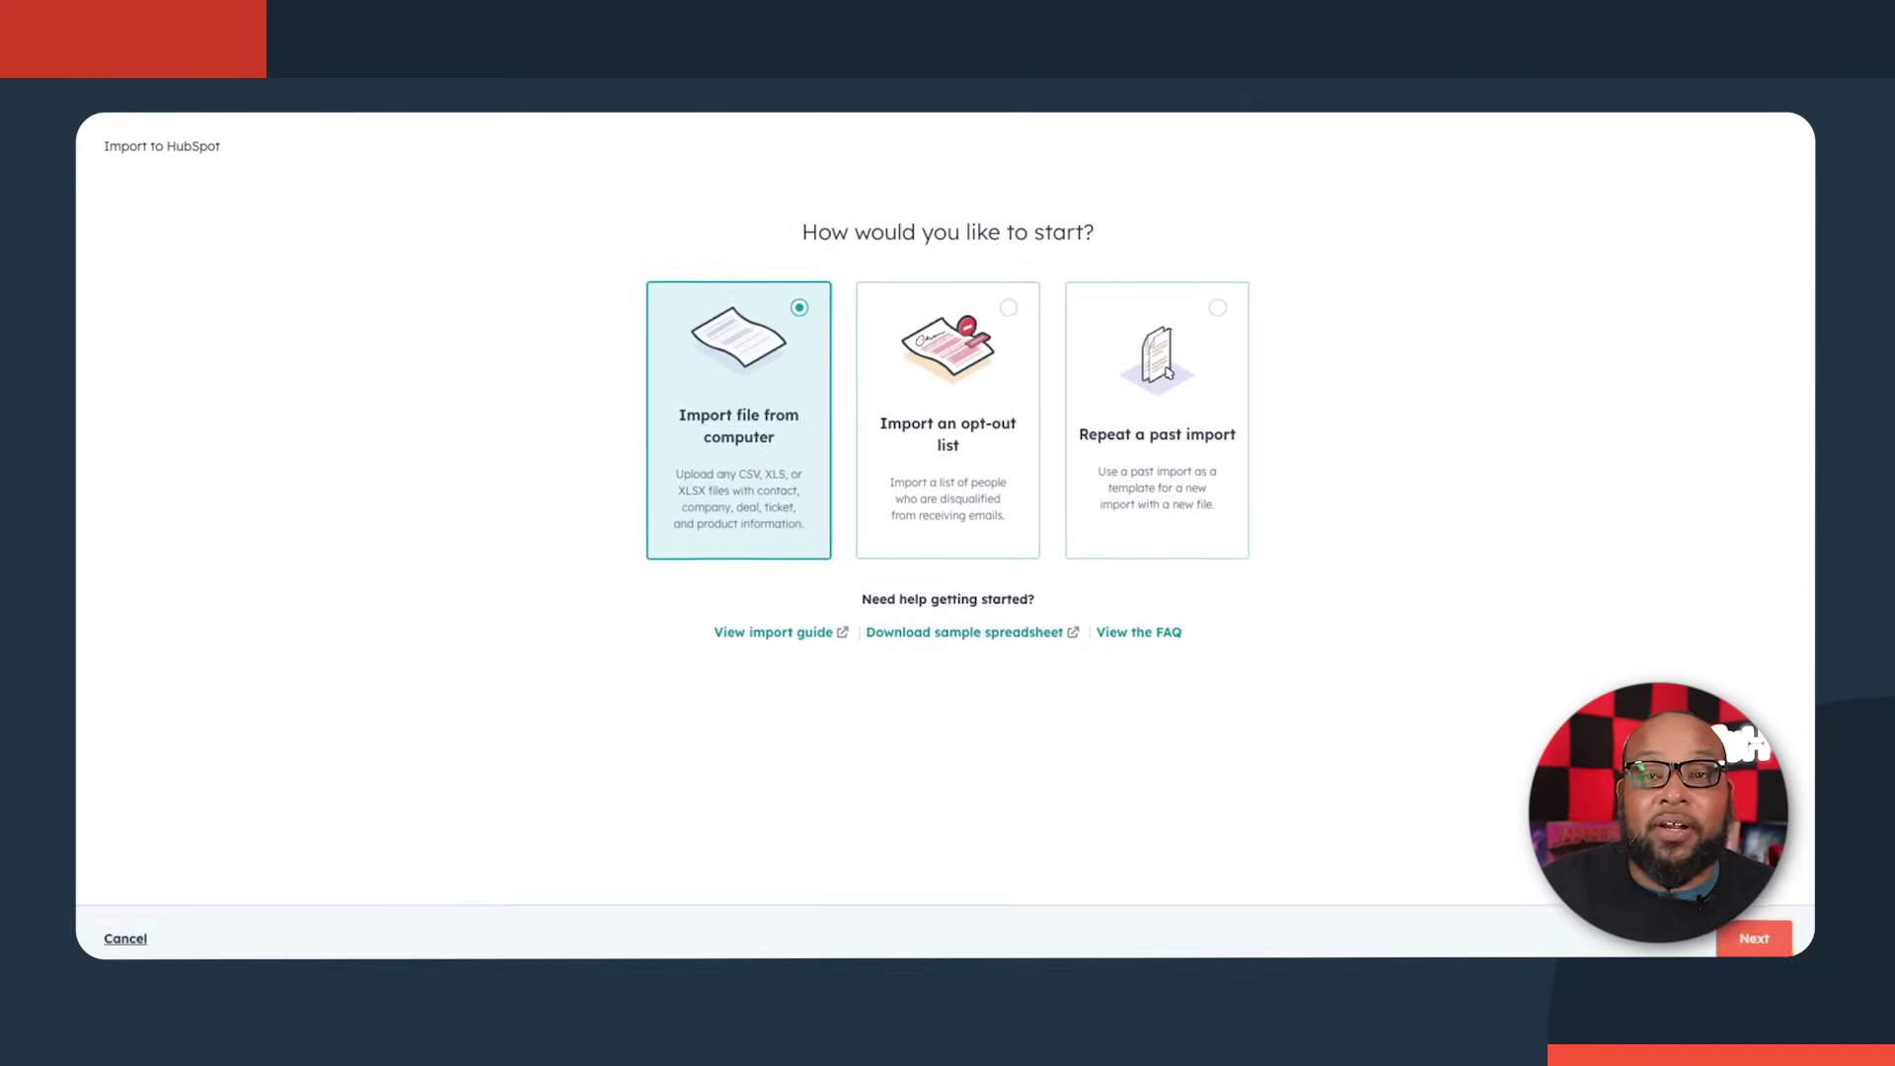
left_click(1762, 933)
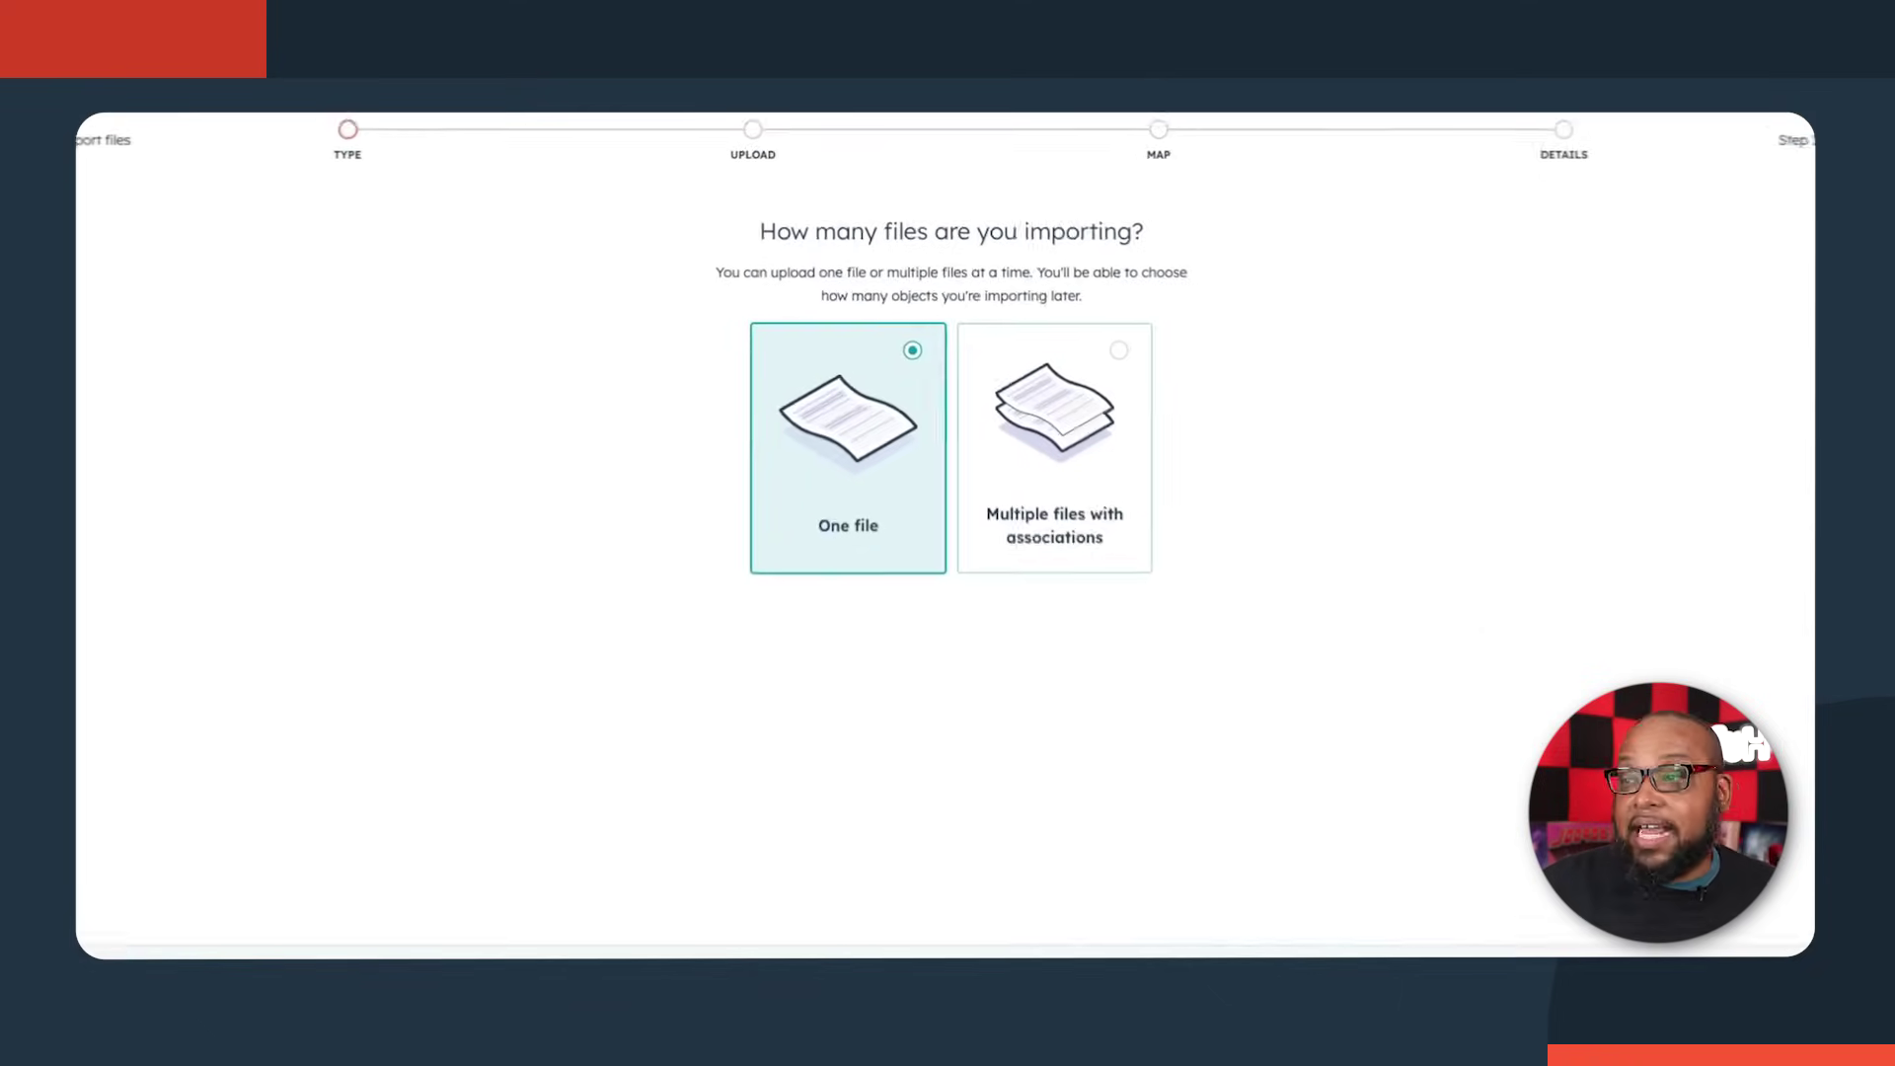
- Choose One file, One object, and Contacts as the object to import
left_click(1737, 938)
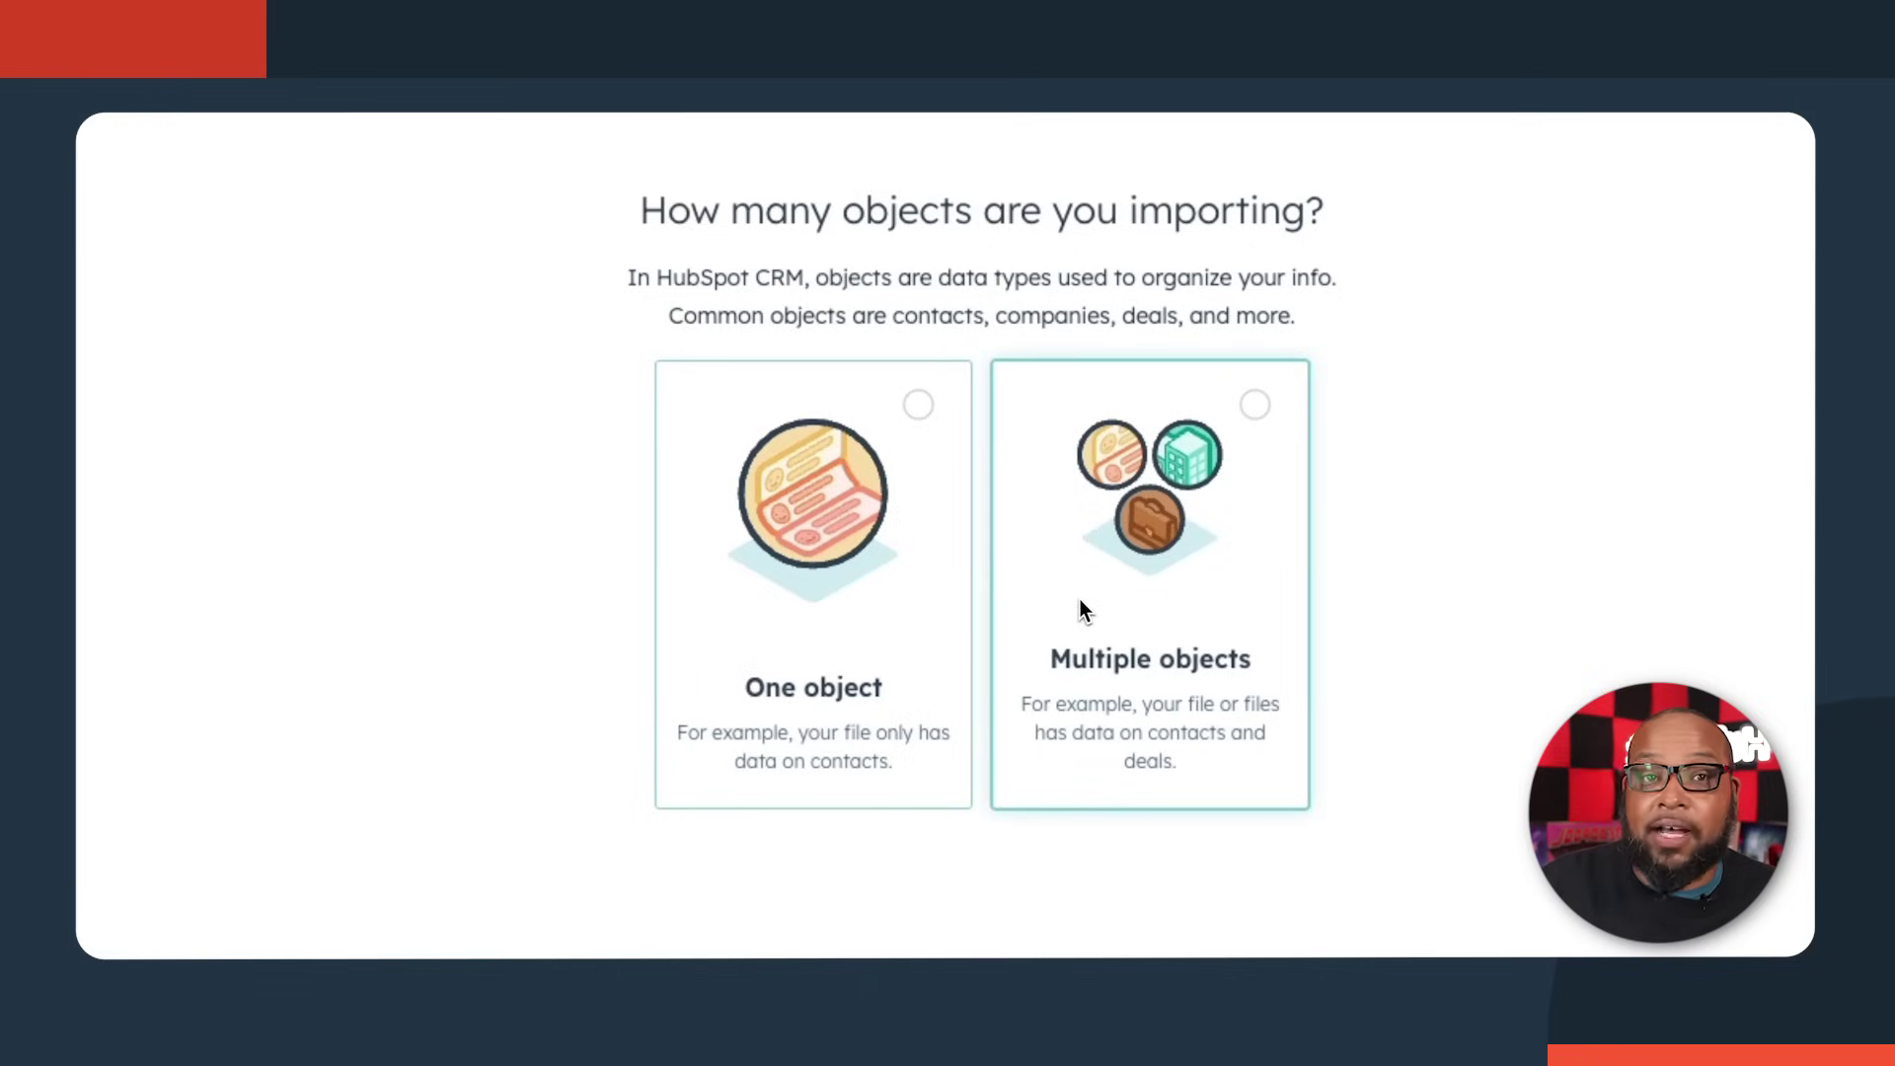
left_click(746, 617)
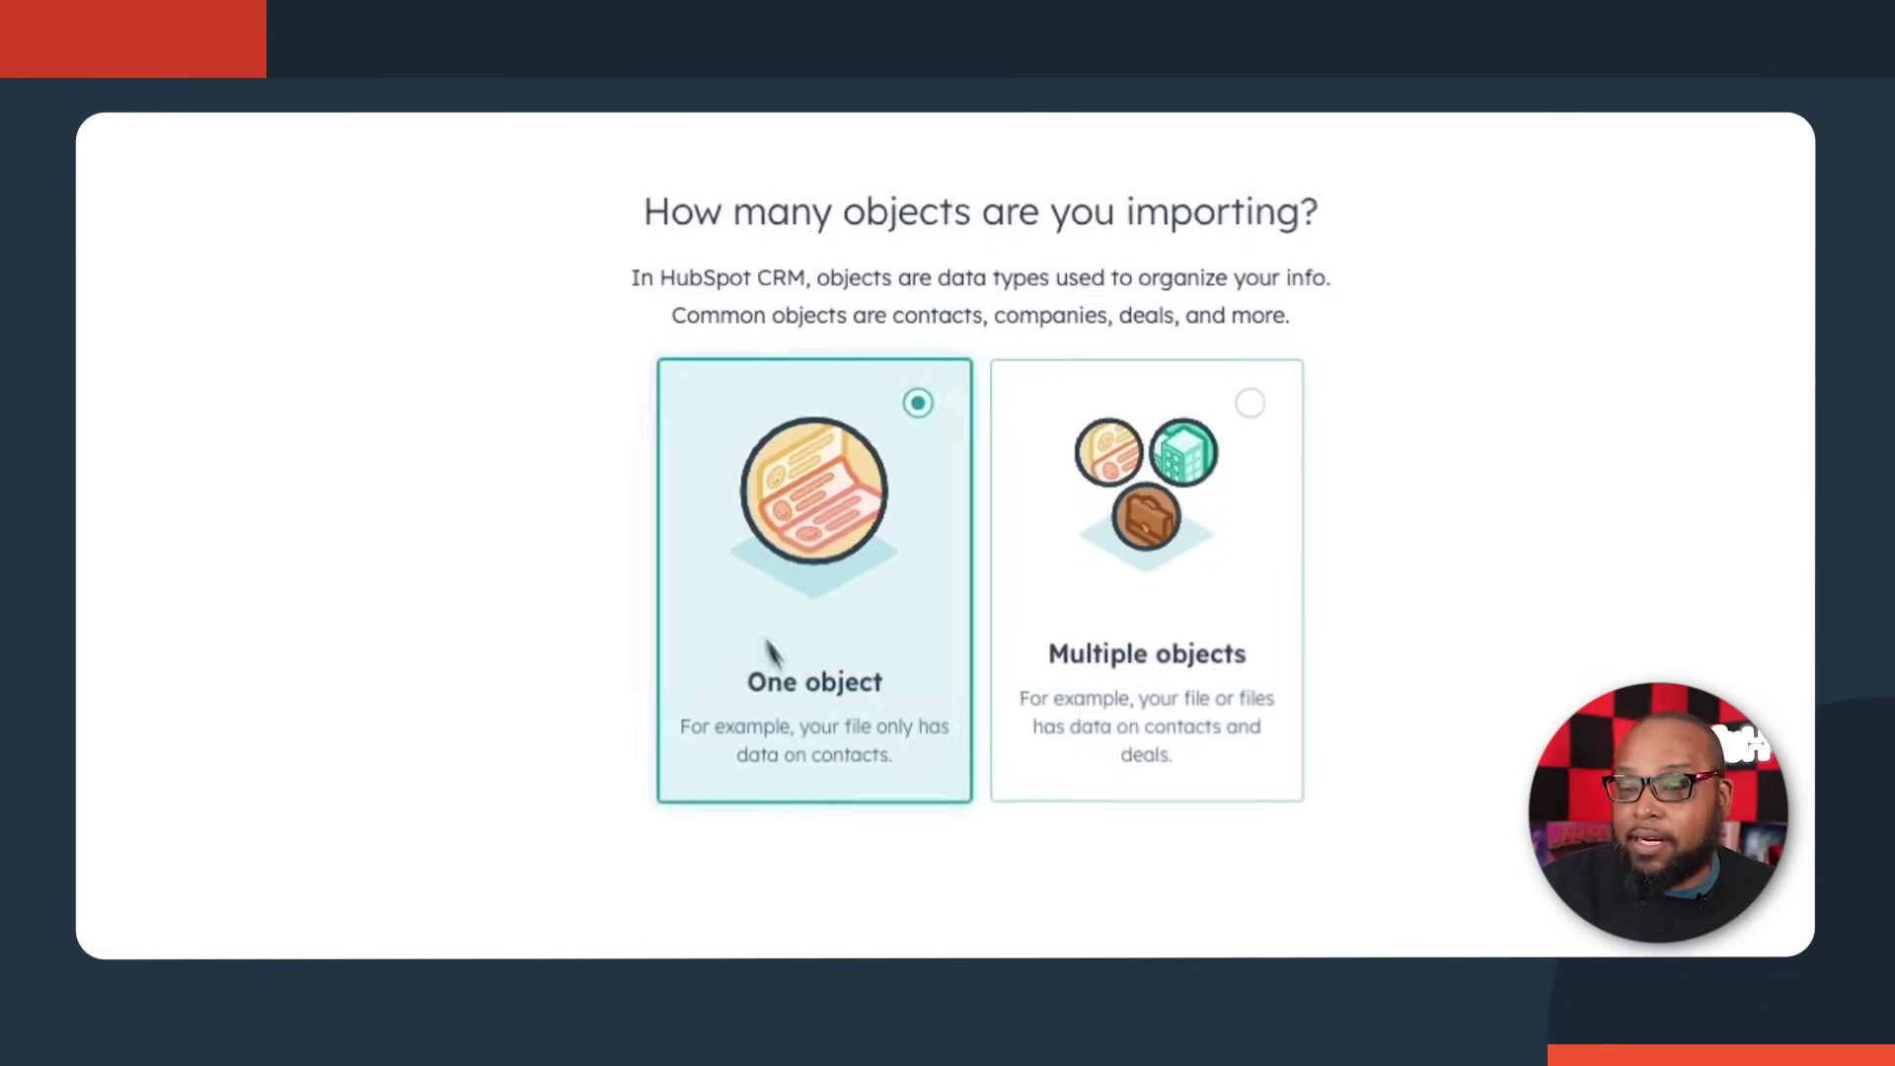
key("Return")
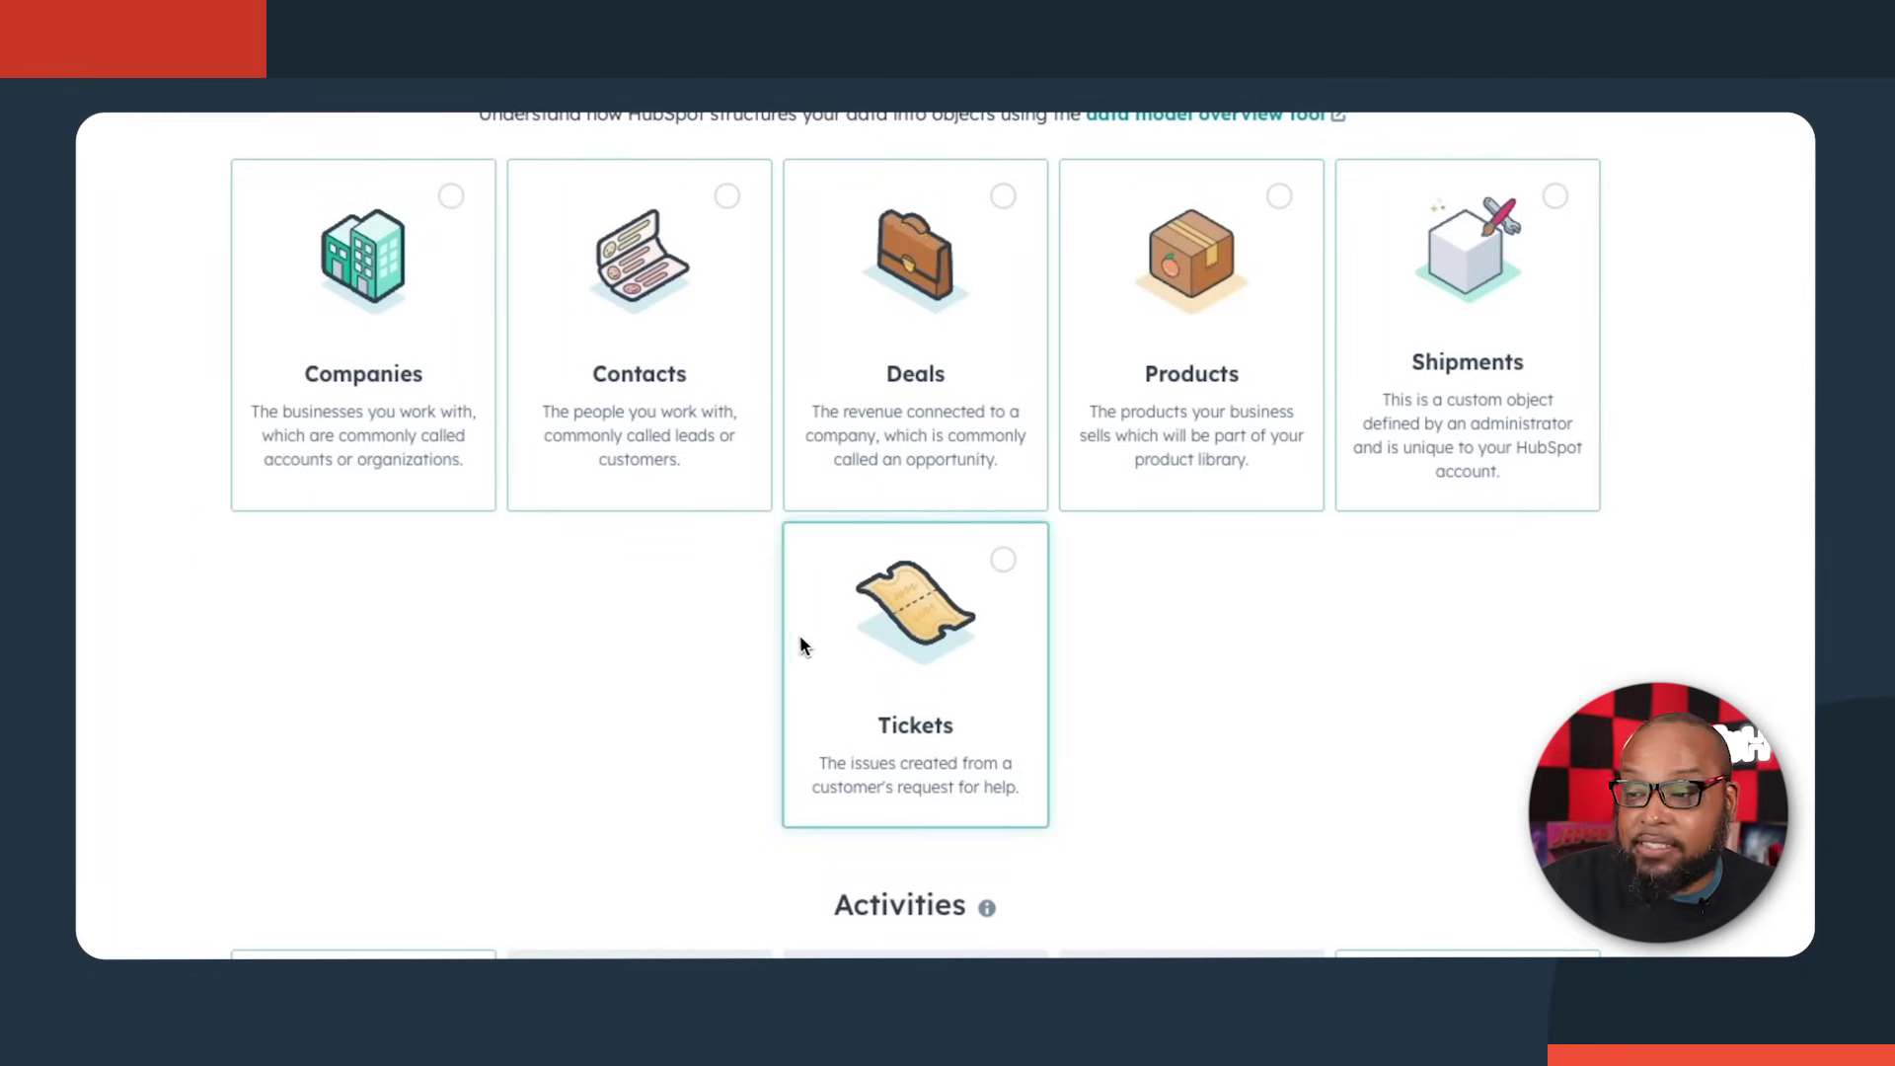
scroll(1335, 636, "down", 4)
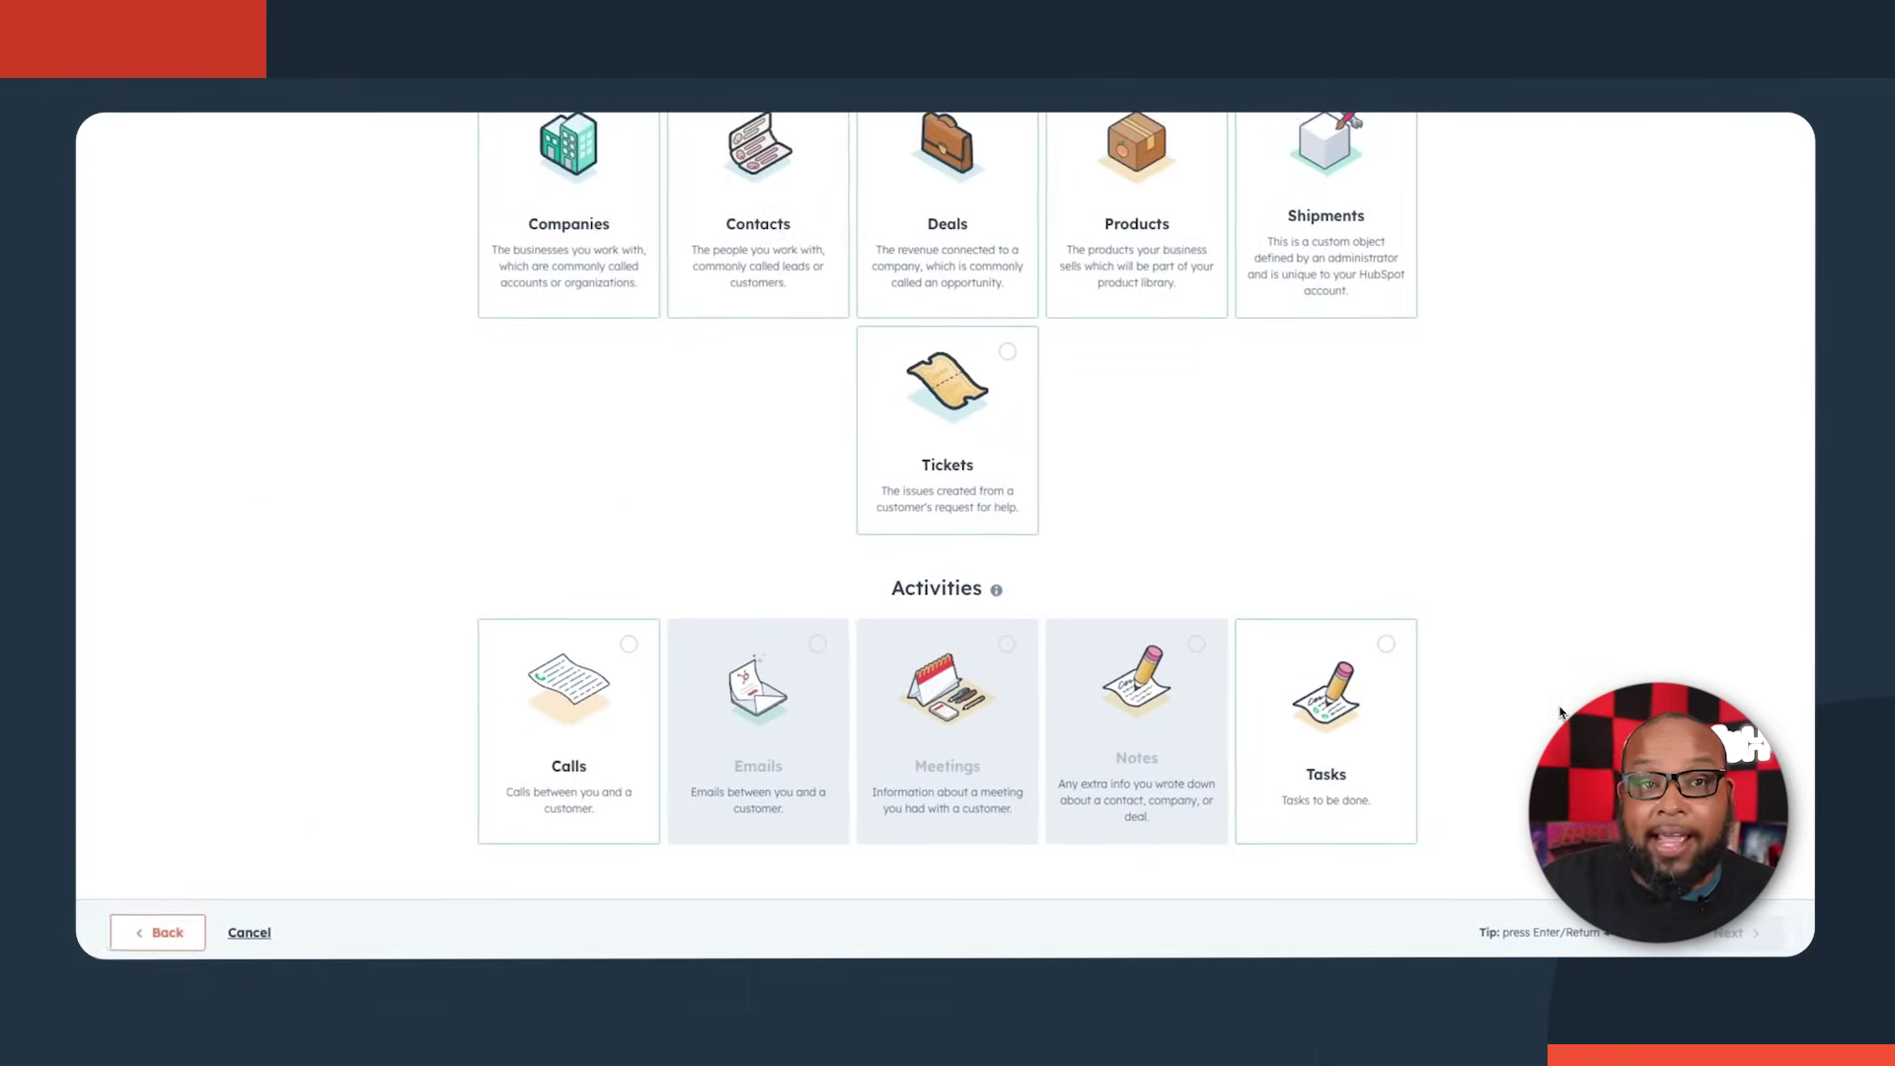
scroll(1560, 712, "up", 3)
scroll(1560, 712, "up", 1)
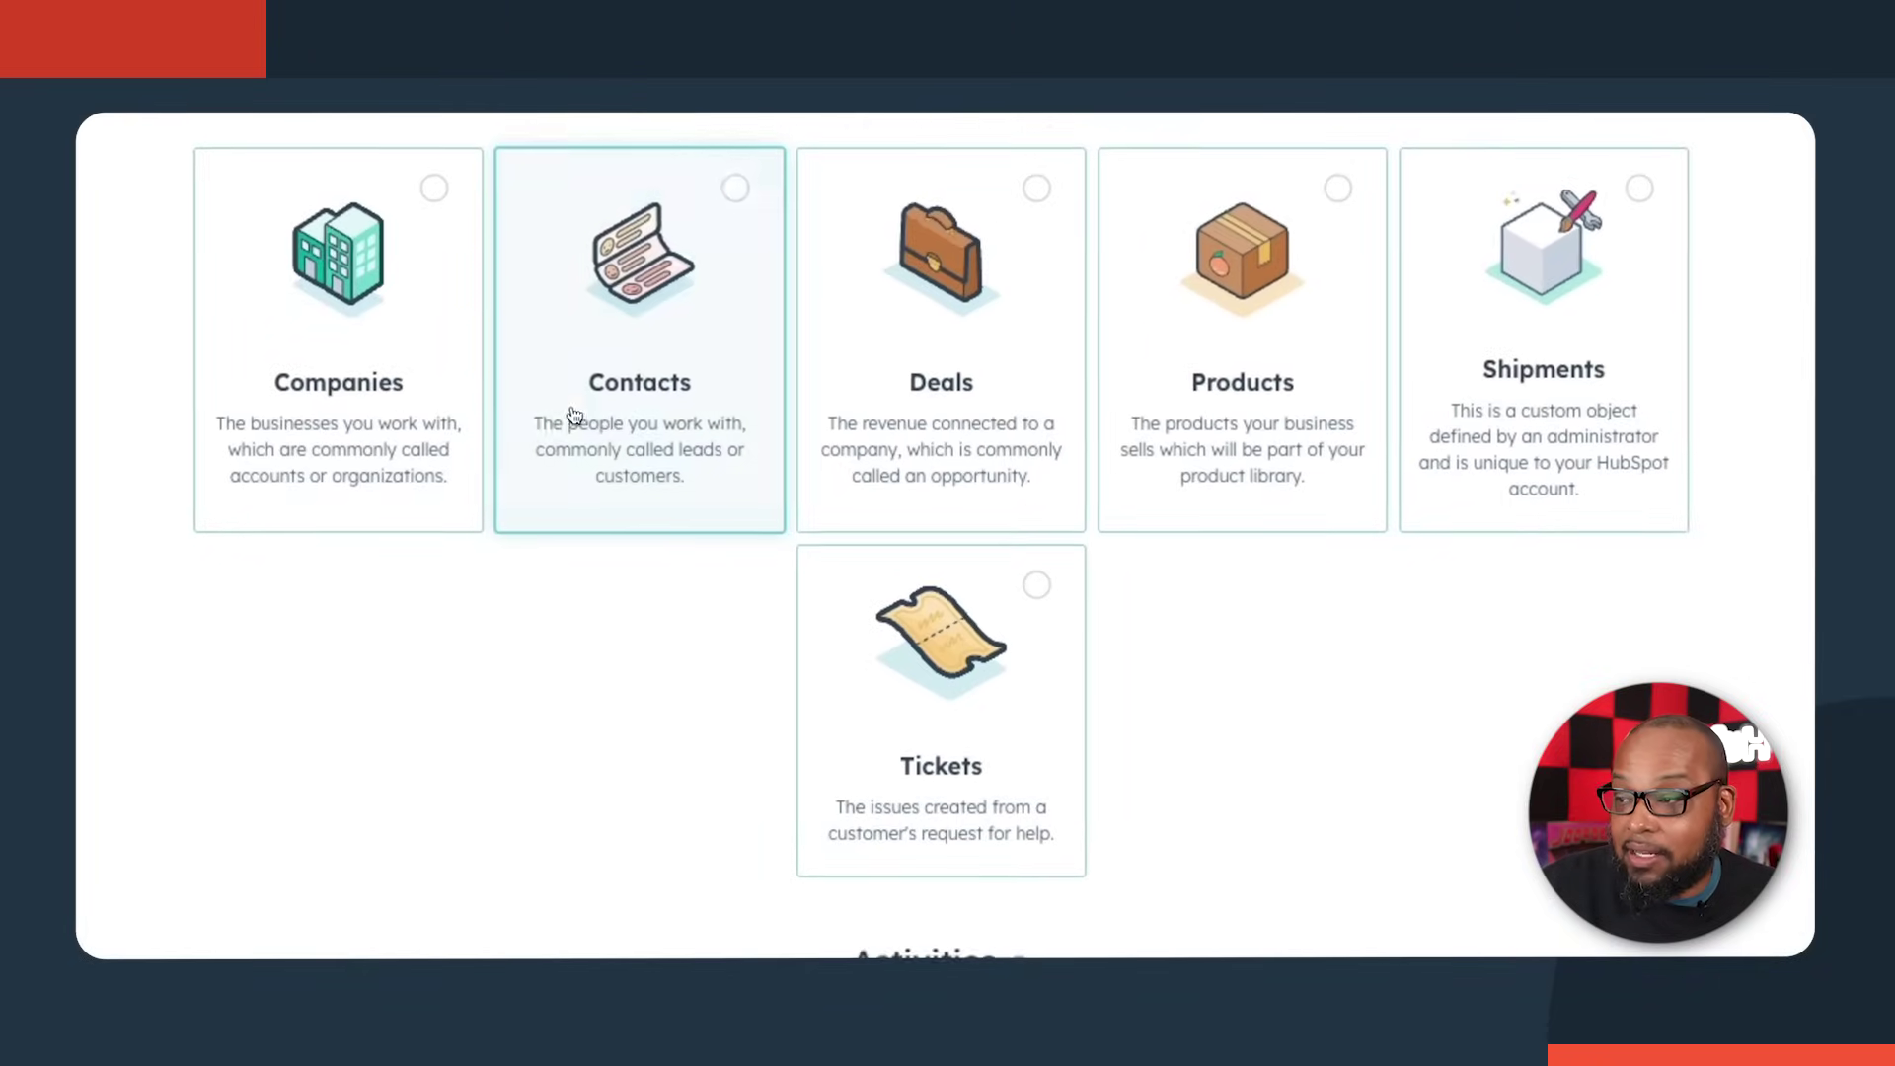
left_click(715, 476)
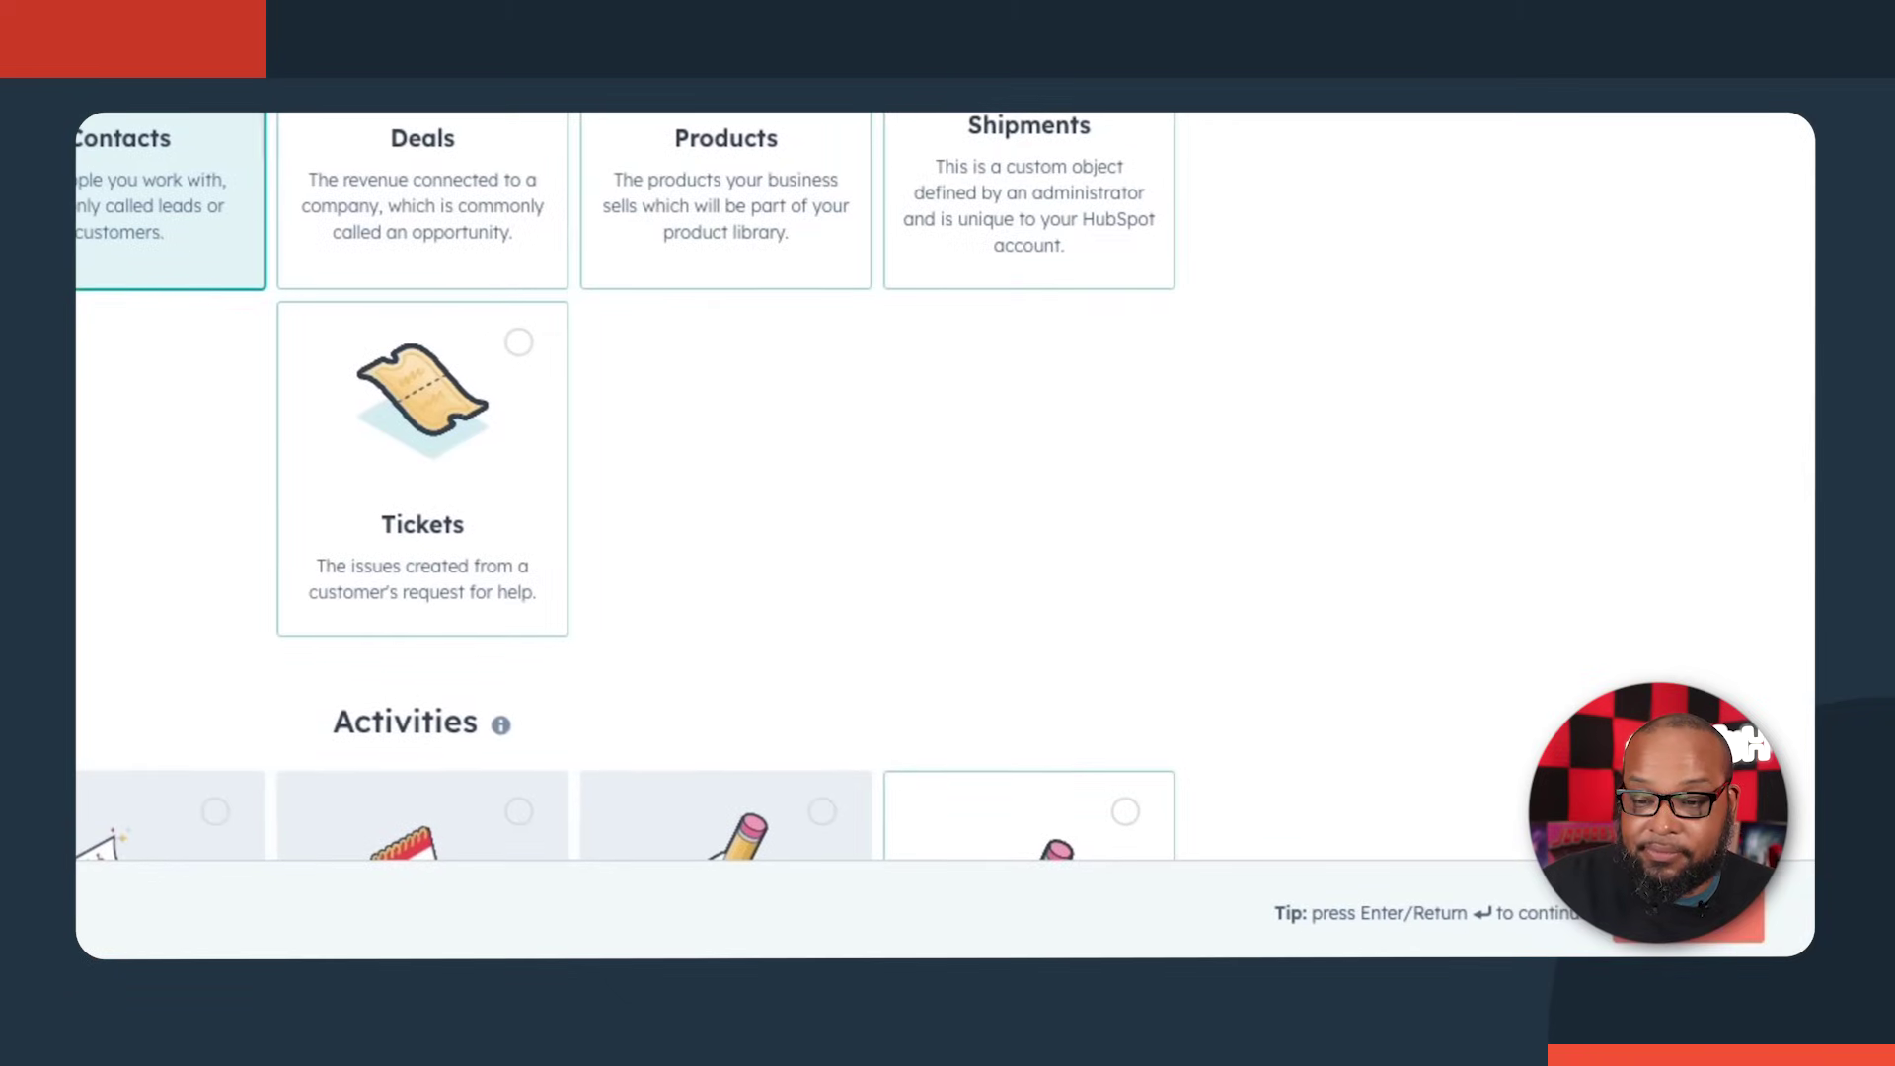
key("Return")
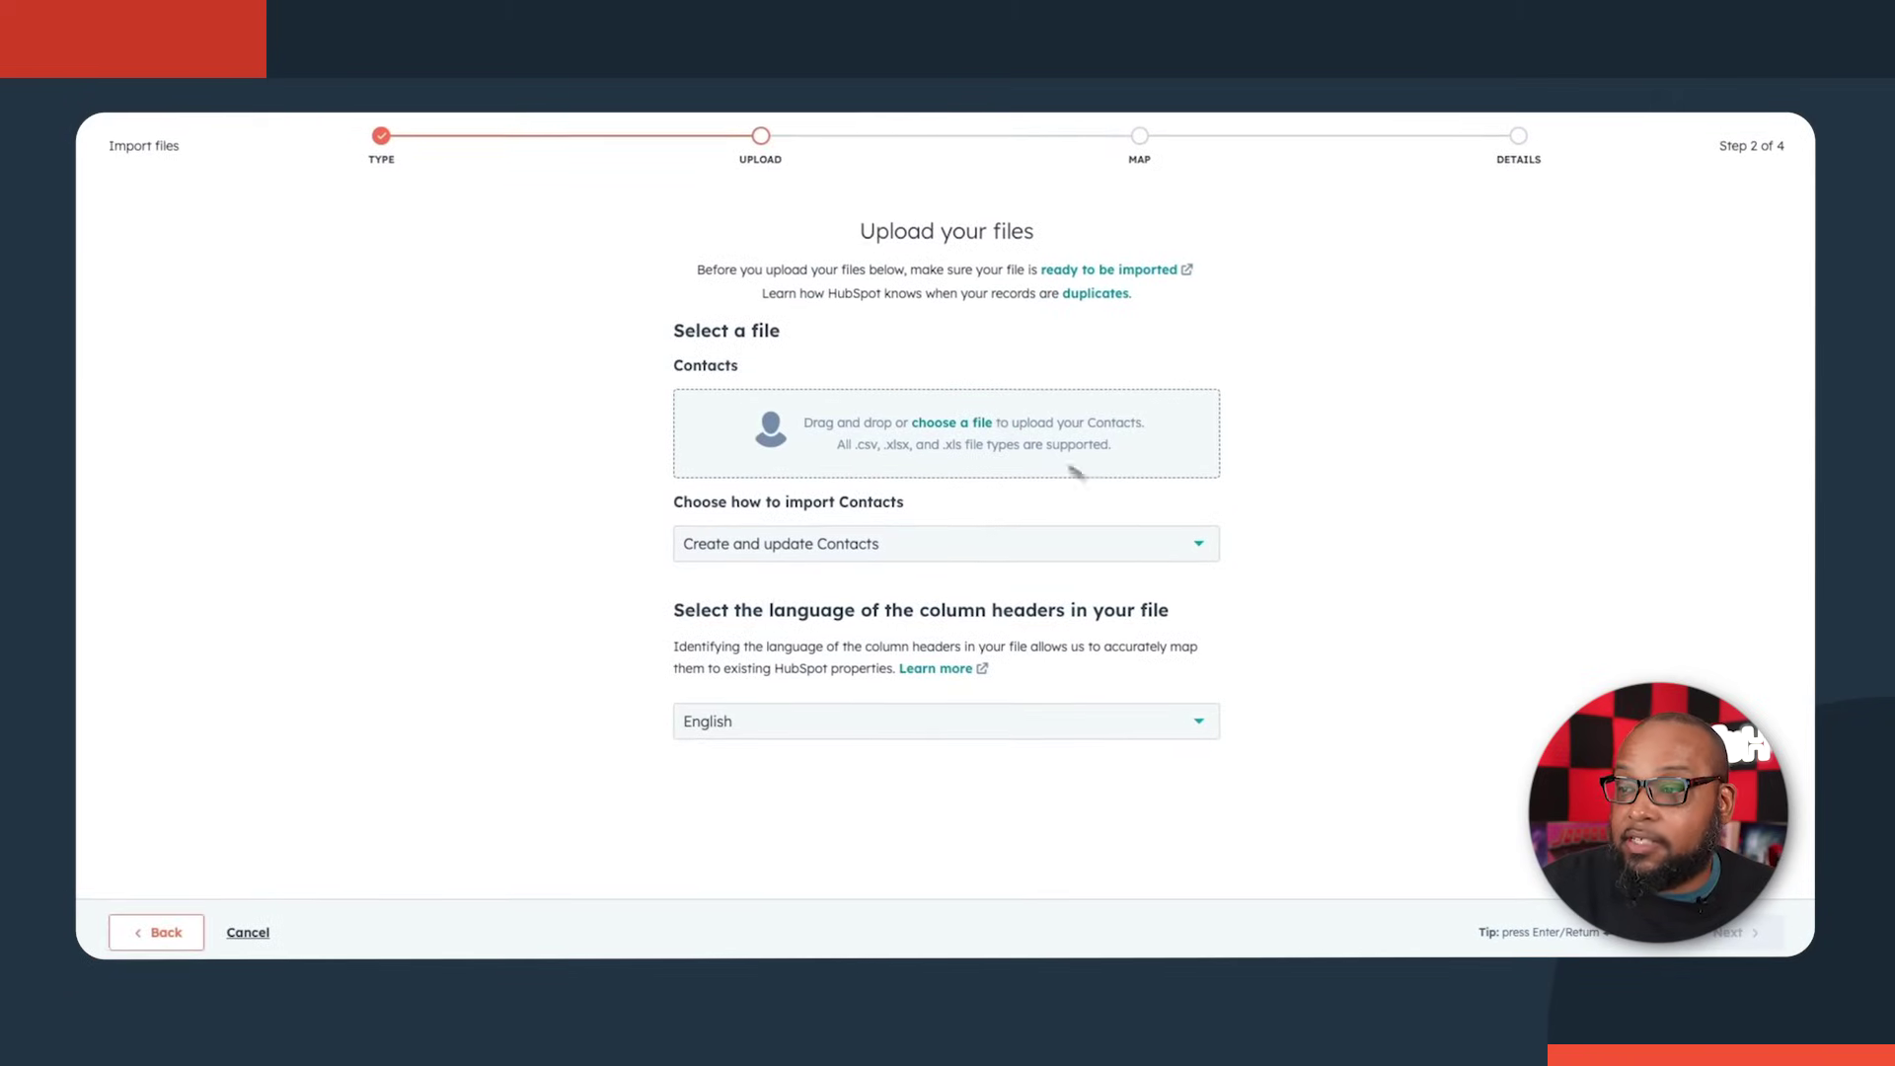
- Upload the Sample Values - dec_2017_orders CSV from Downloads, keeping Create and update Contacts
left_click(962, 426)
left_click(868, 399)
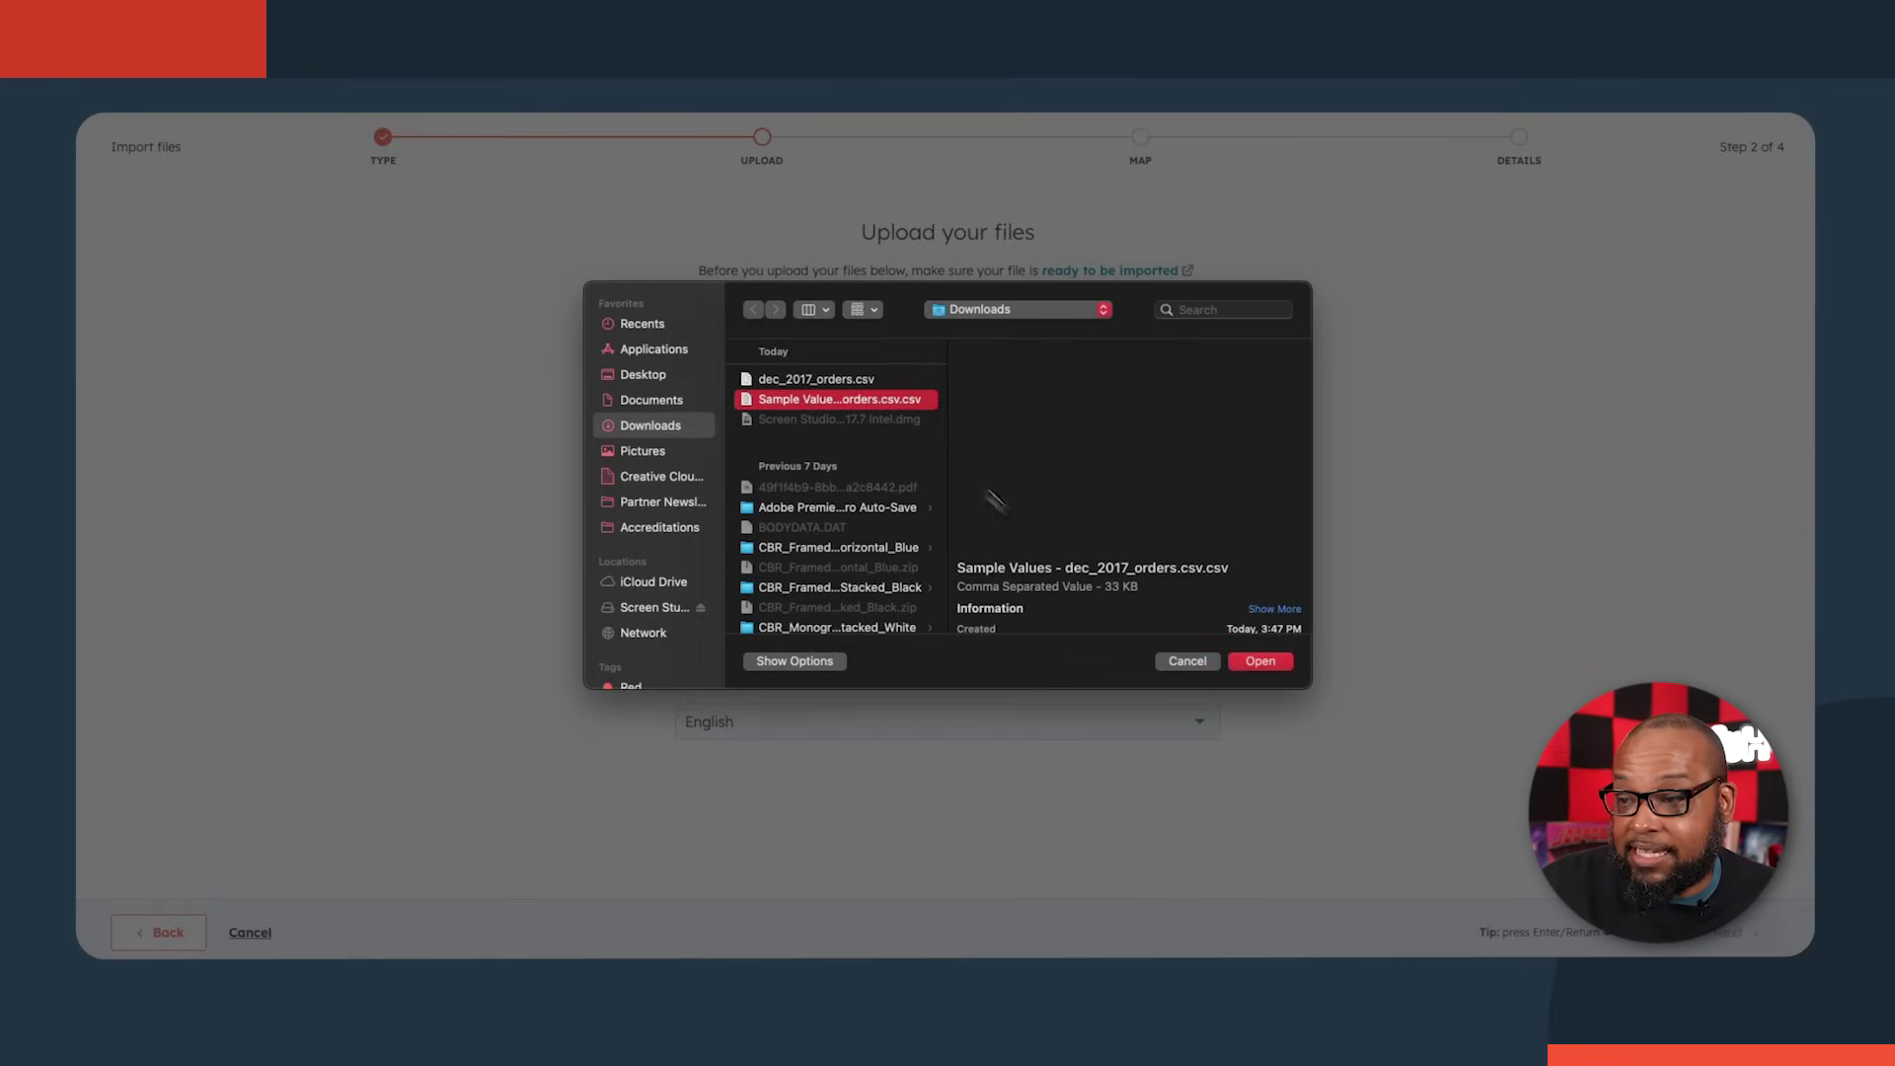
left_click(1247, 669)
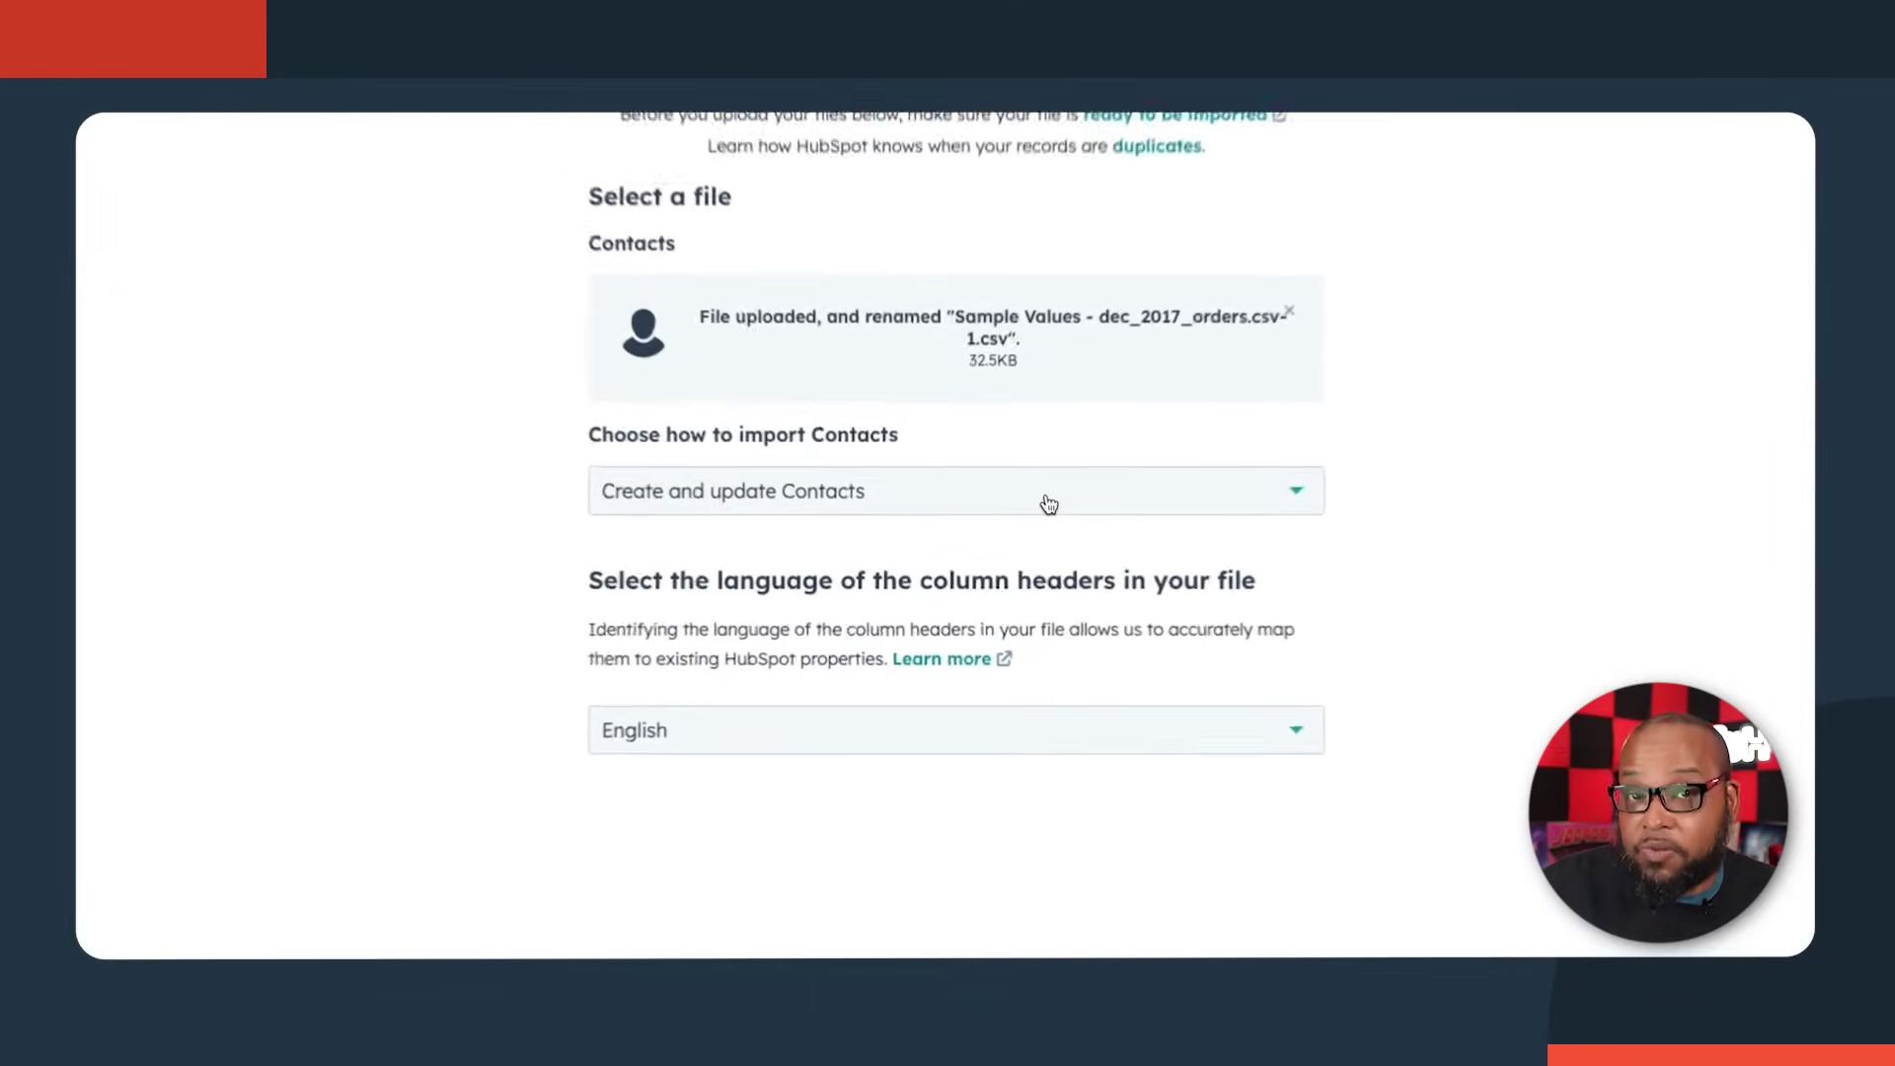
left_click(1058, 480)
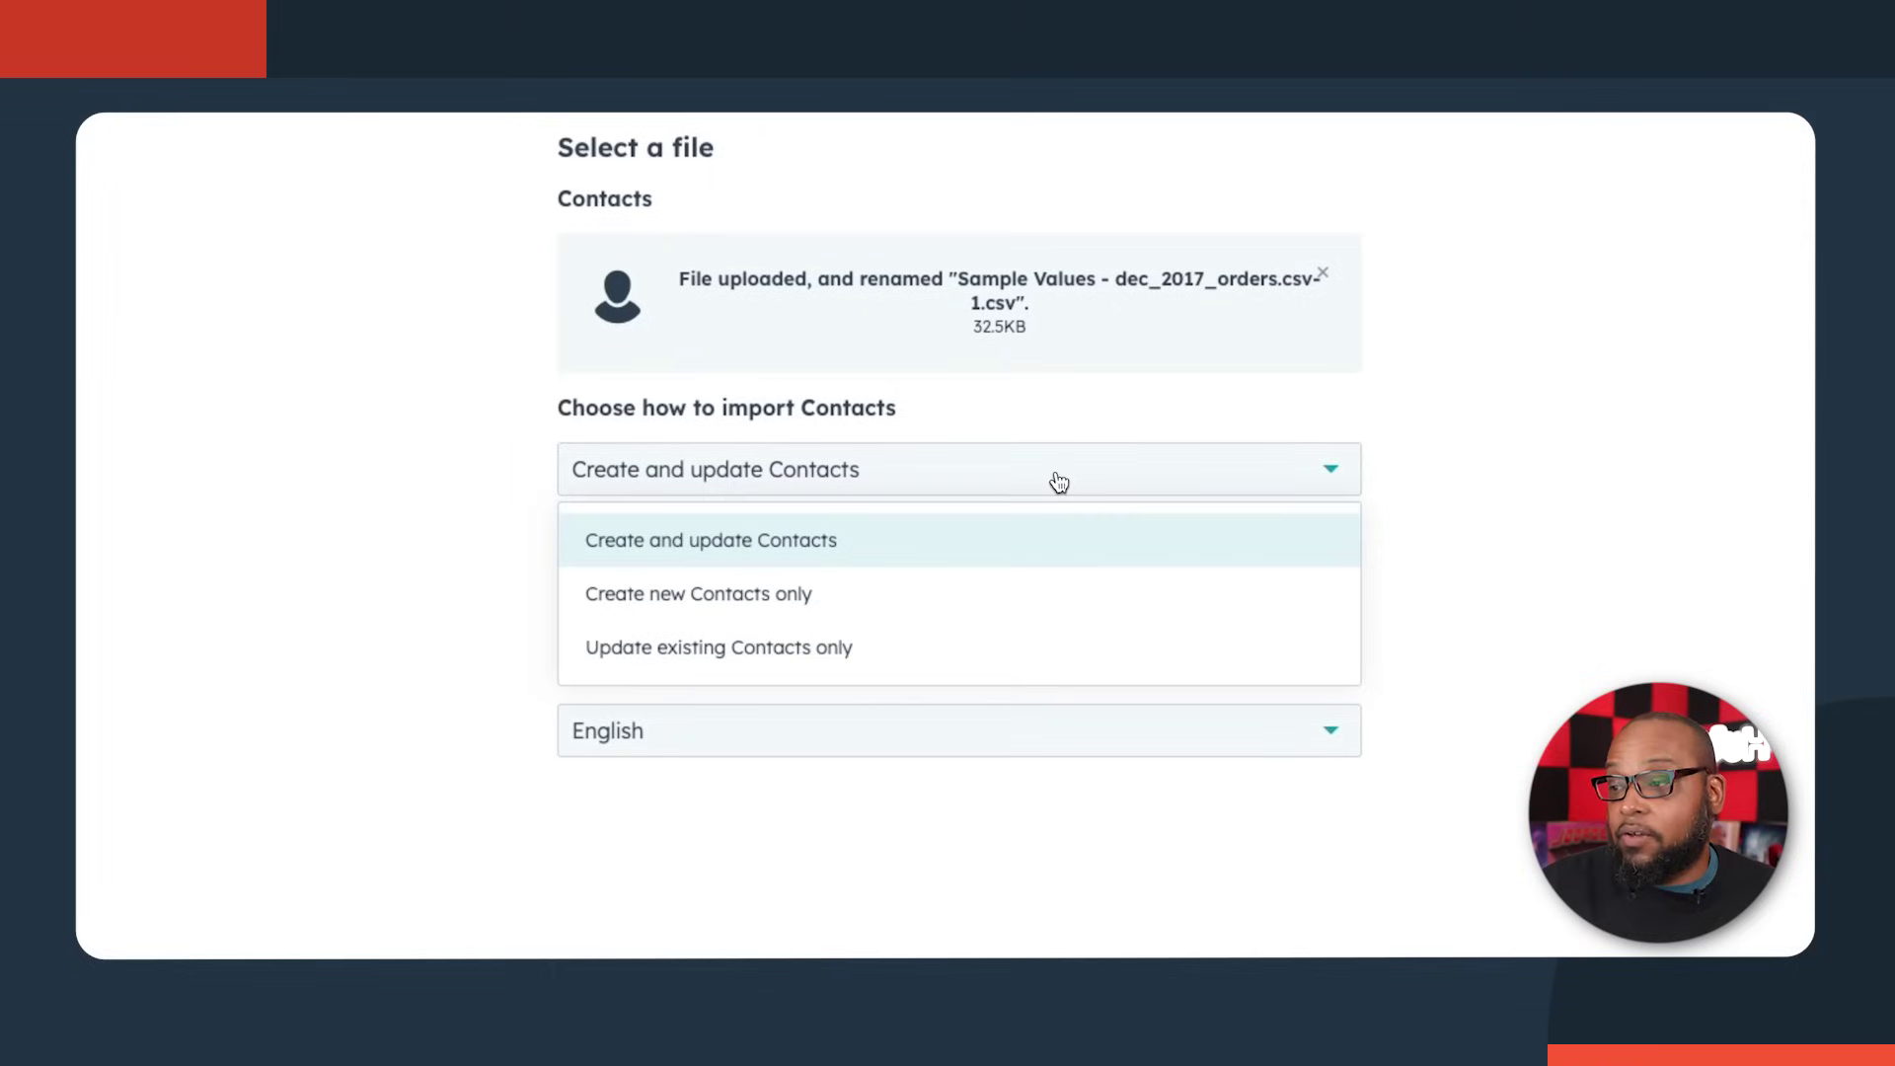
mouse_move(944, 558)
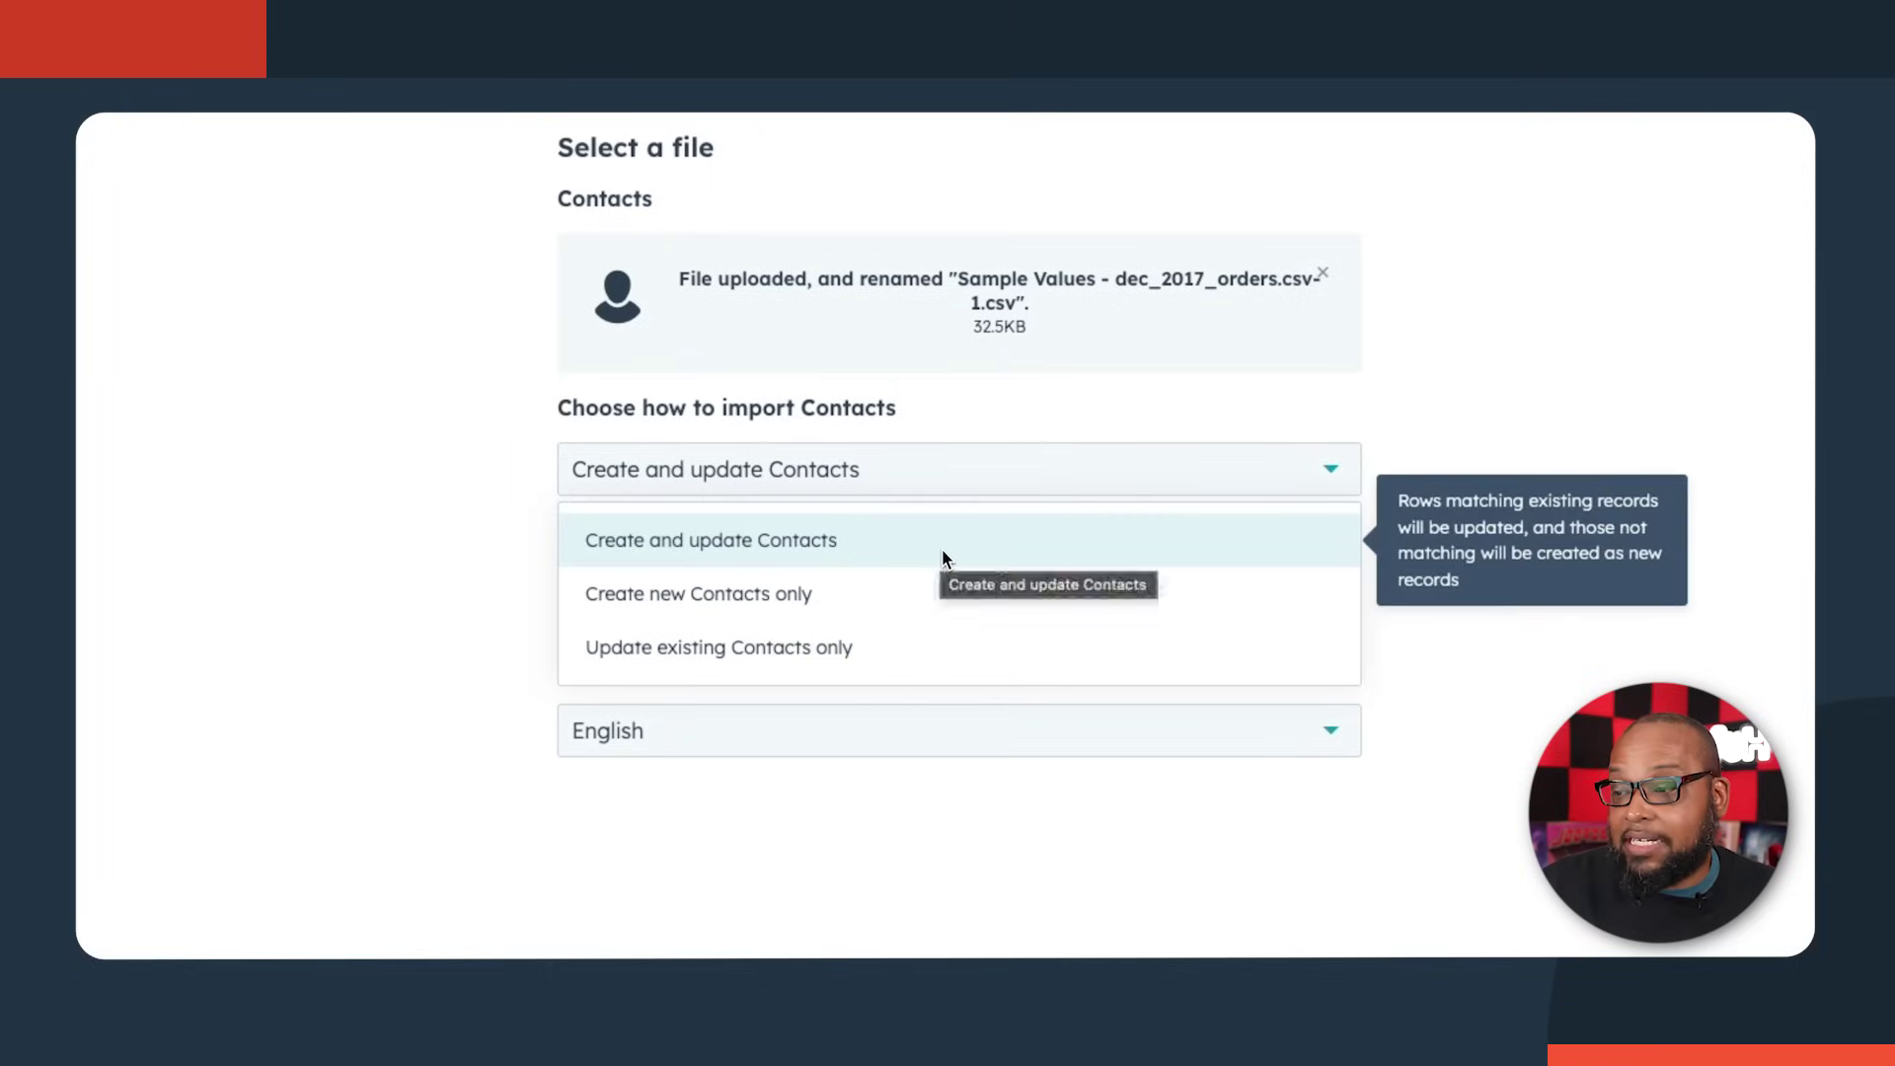
mouse_move(953, 618)
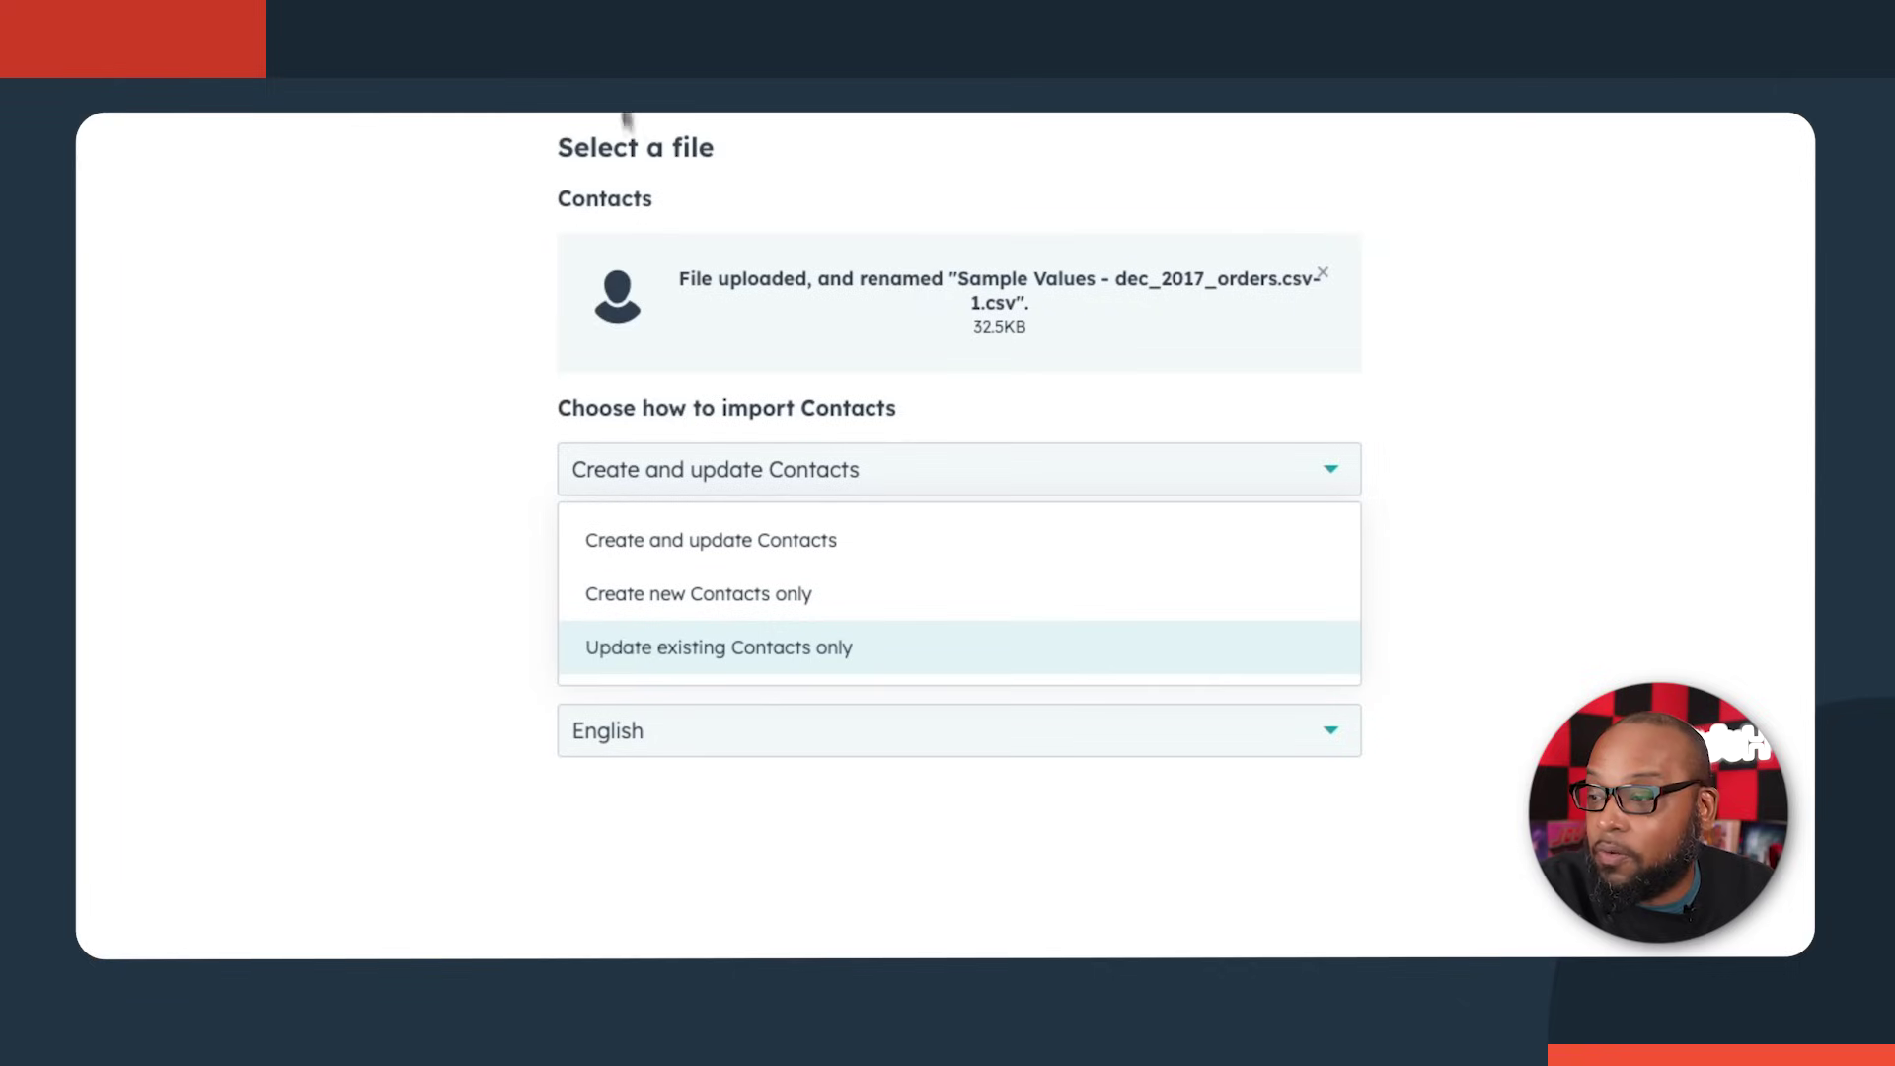
left_click(704, 539)
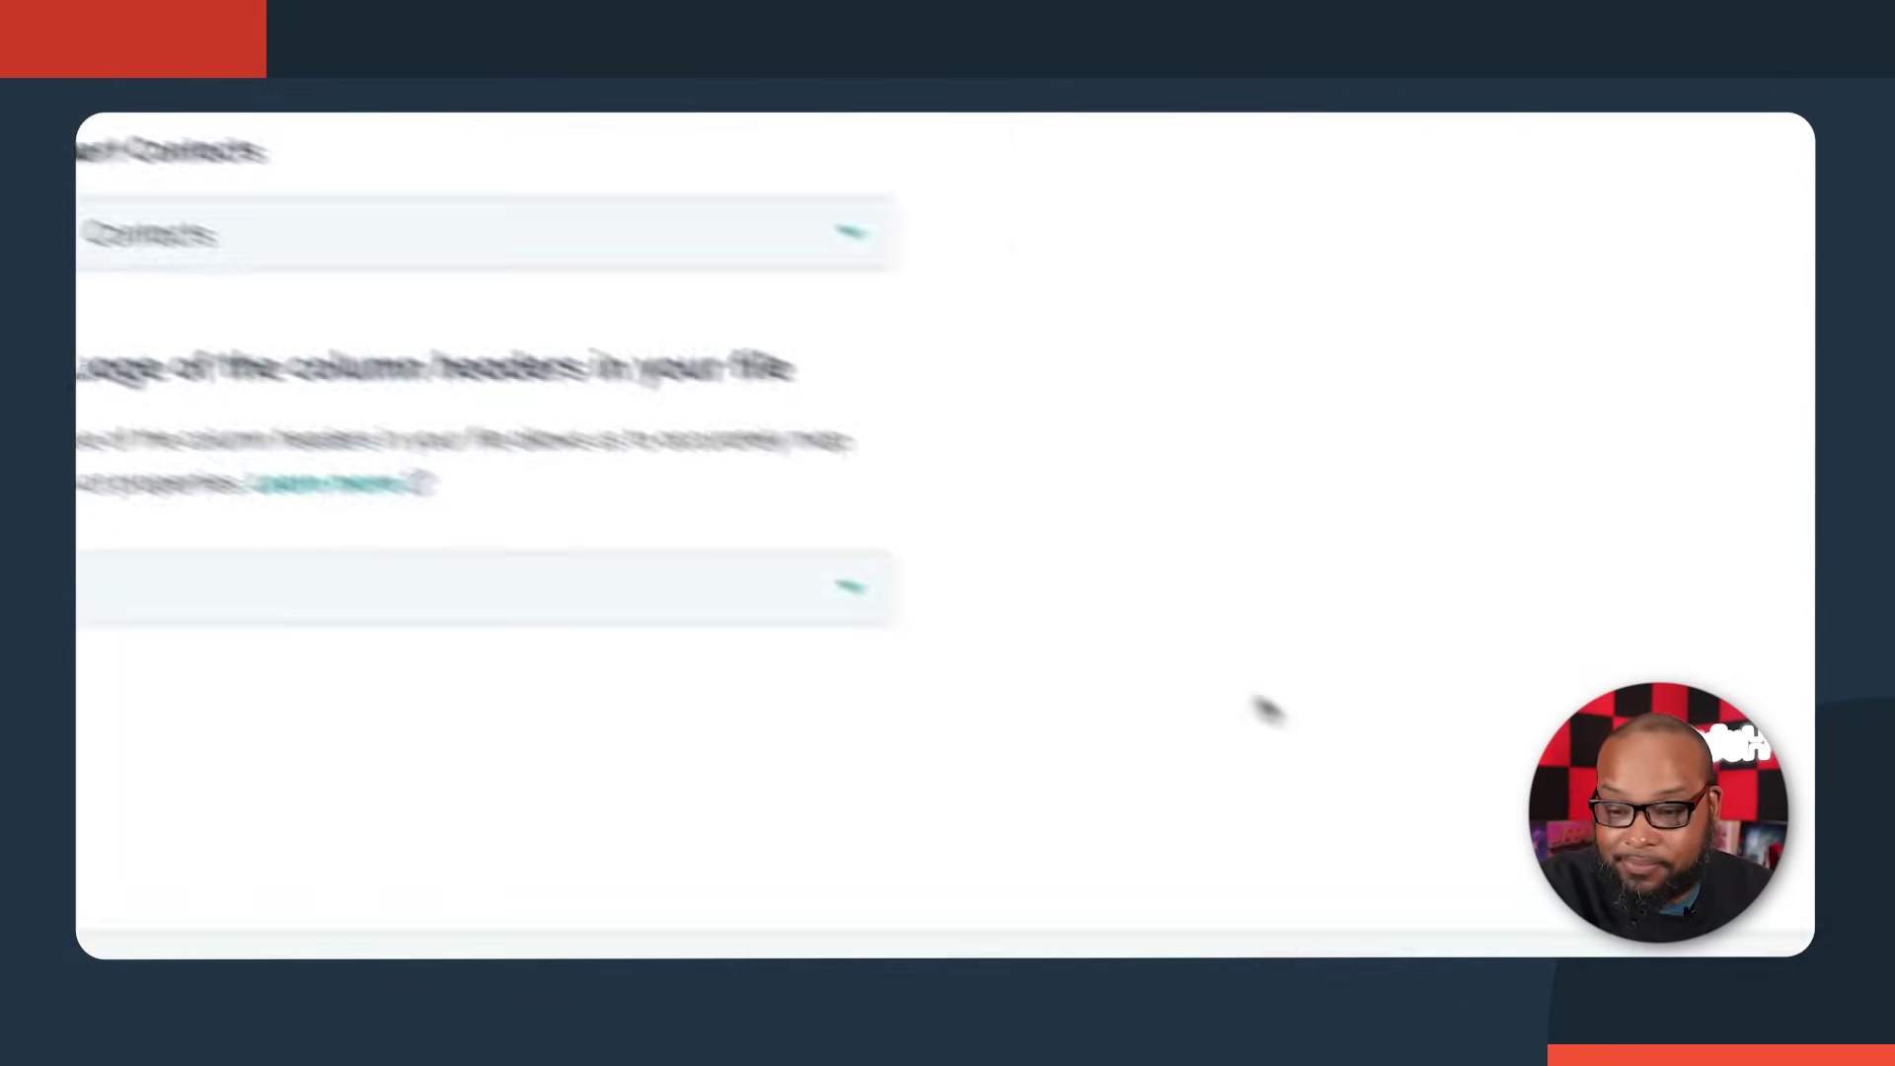
- Continue to column mapping and keep the First column importing as contact properties
key("Return")
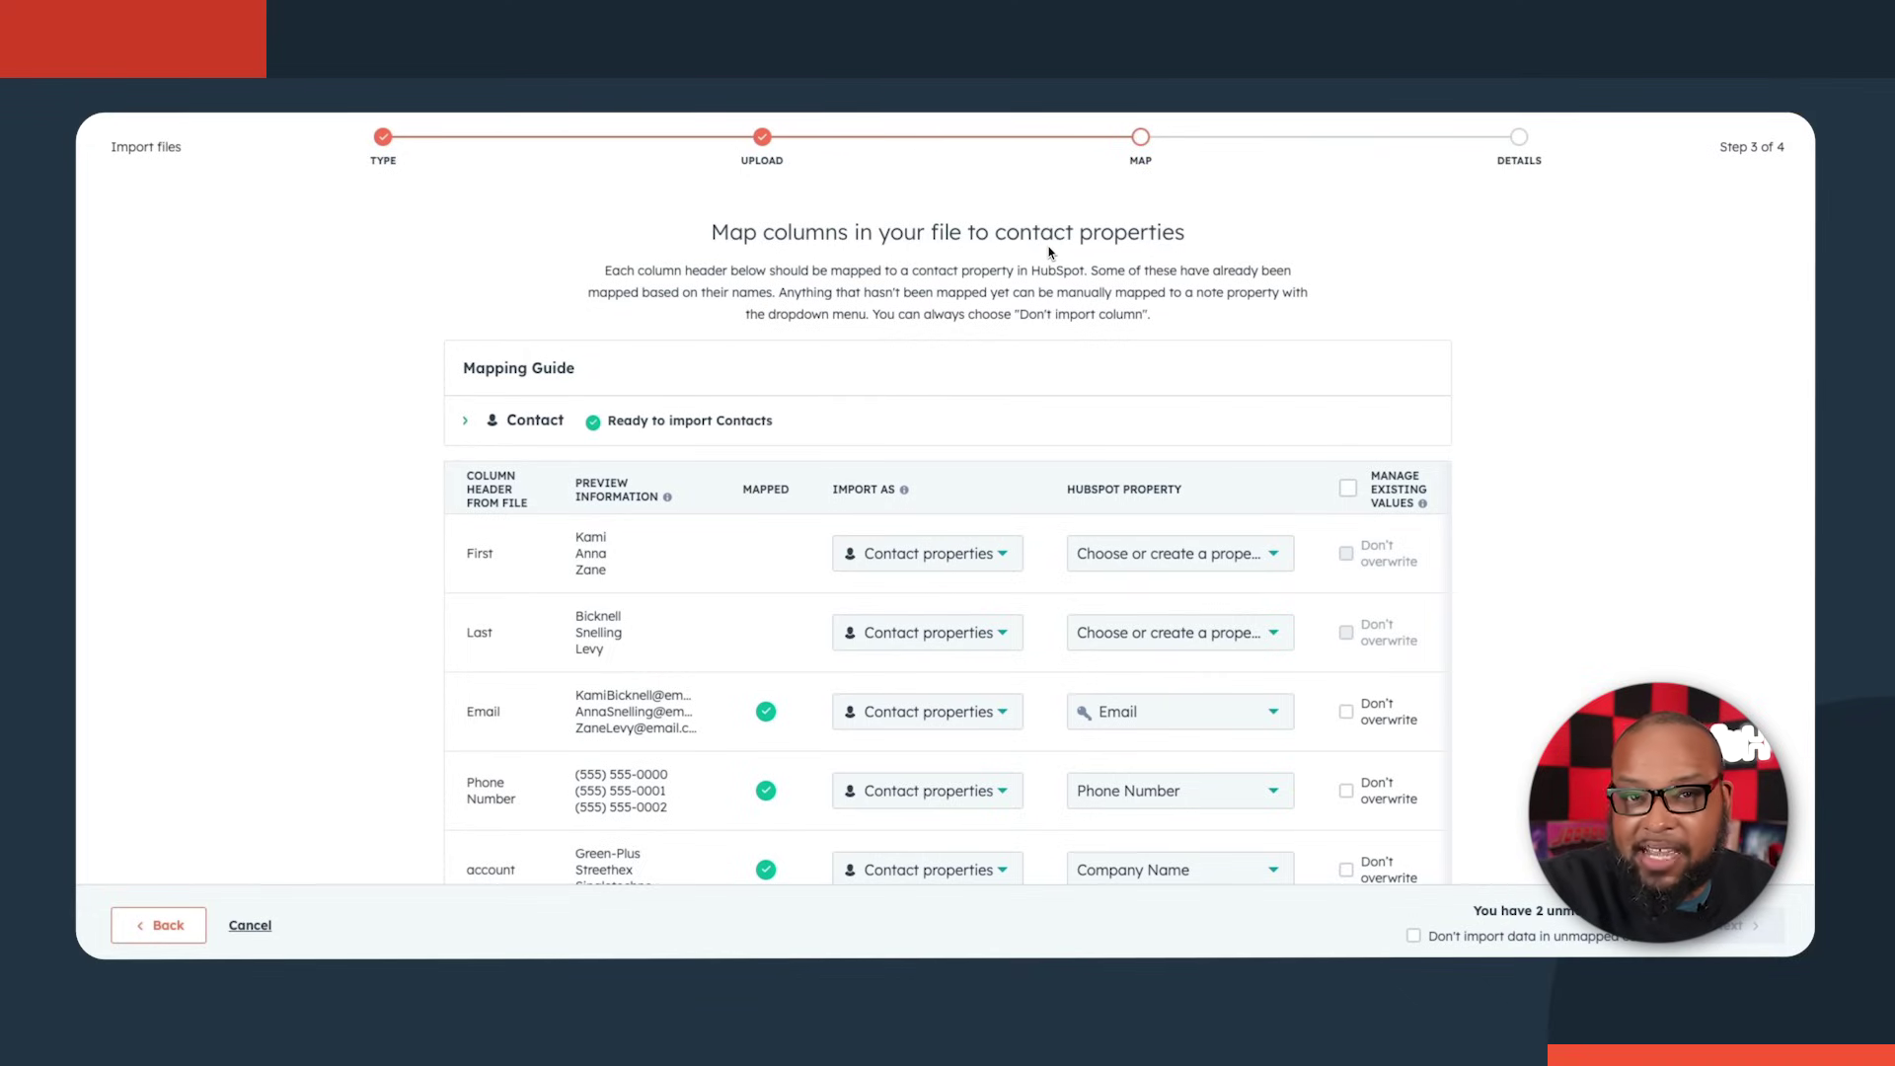
scroll(1050, 242, "down", 2)
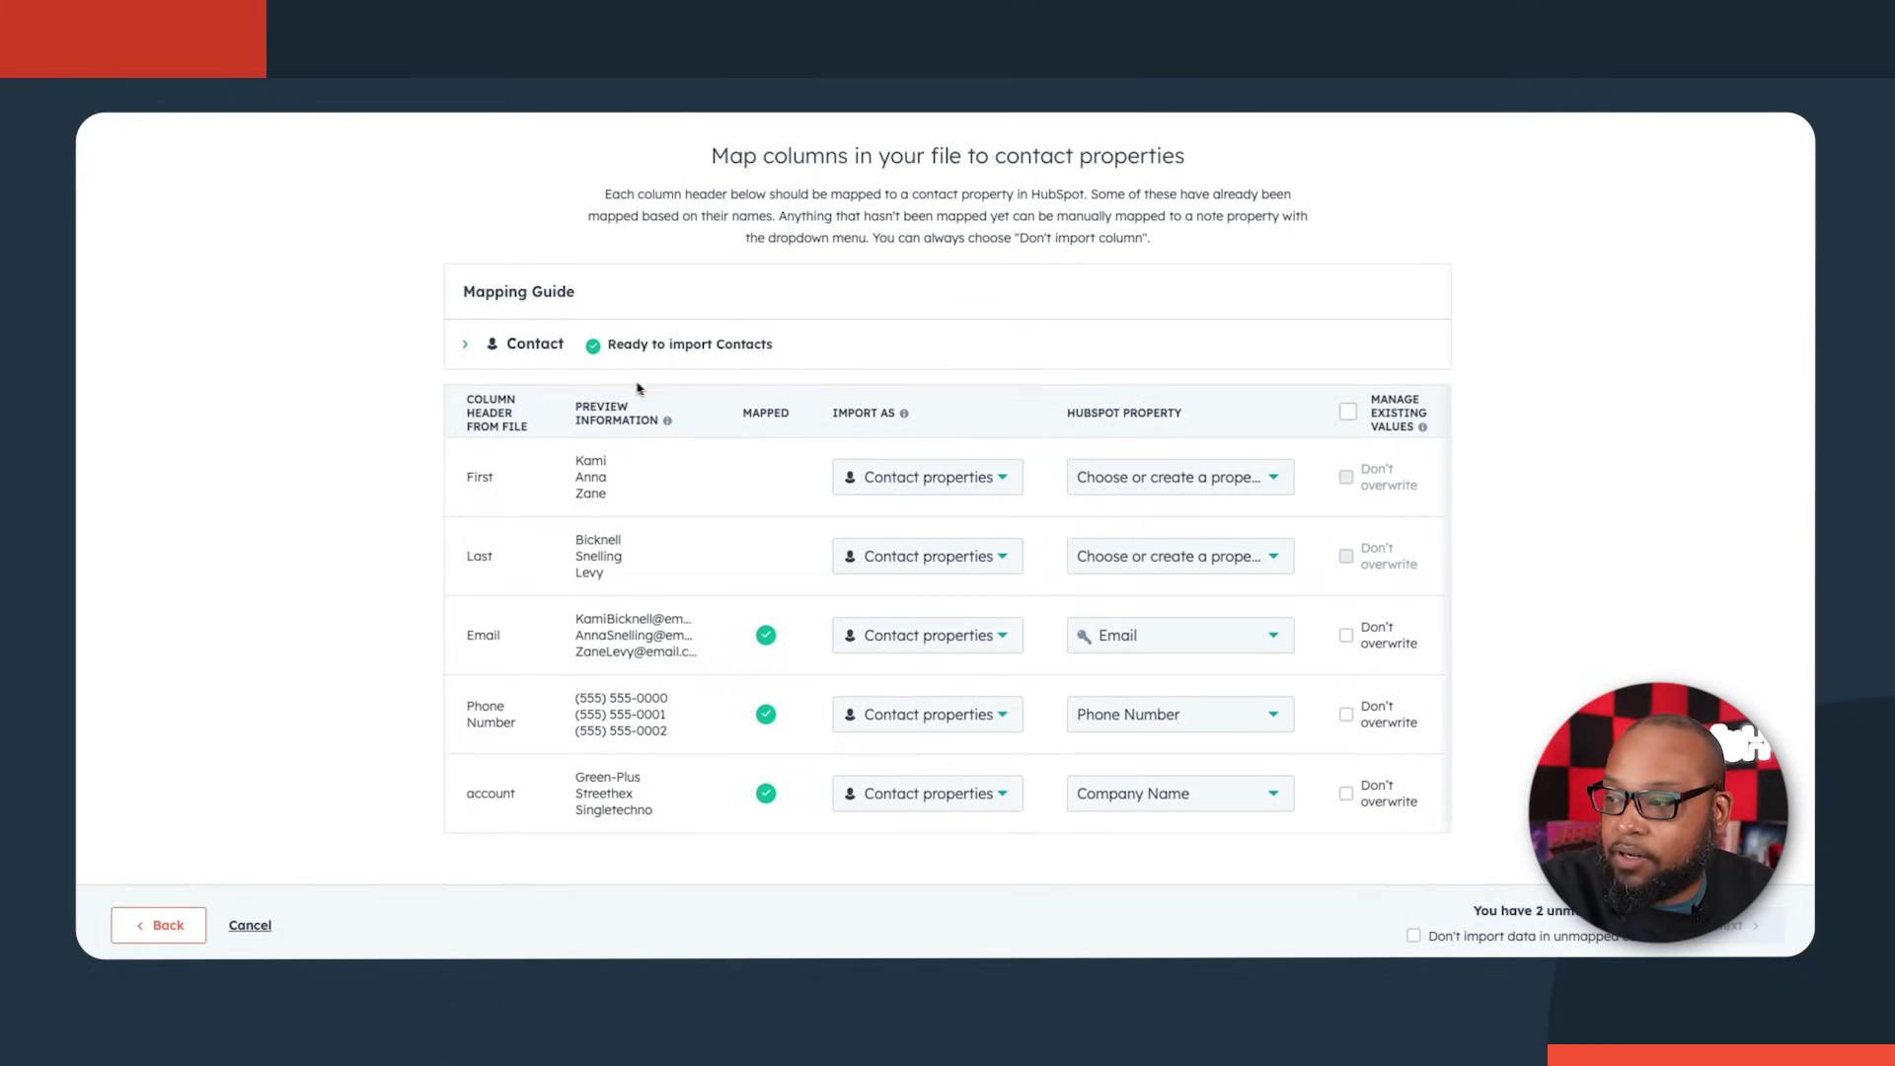
left_click(913, 482)
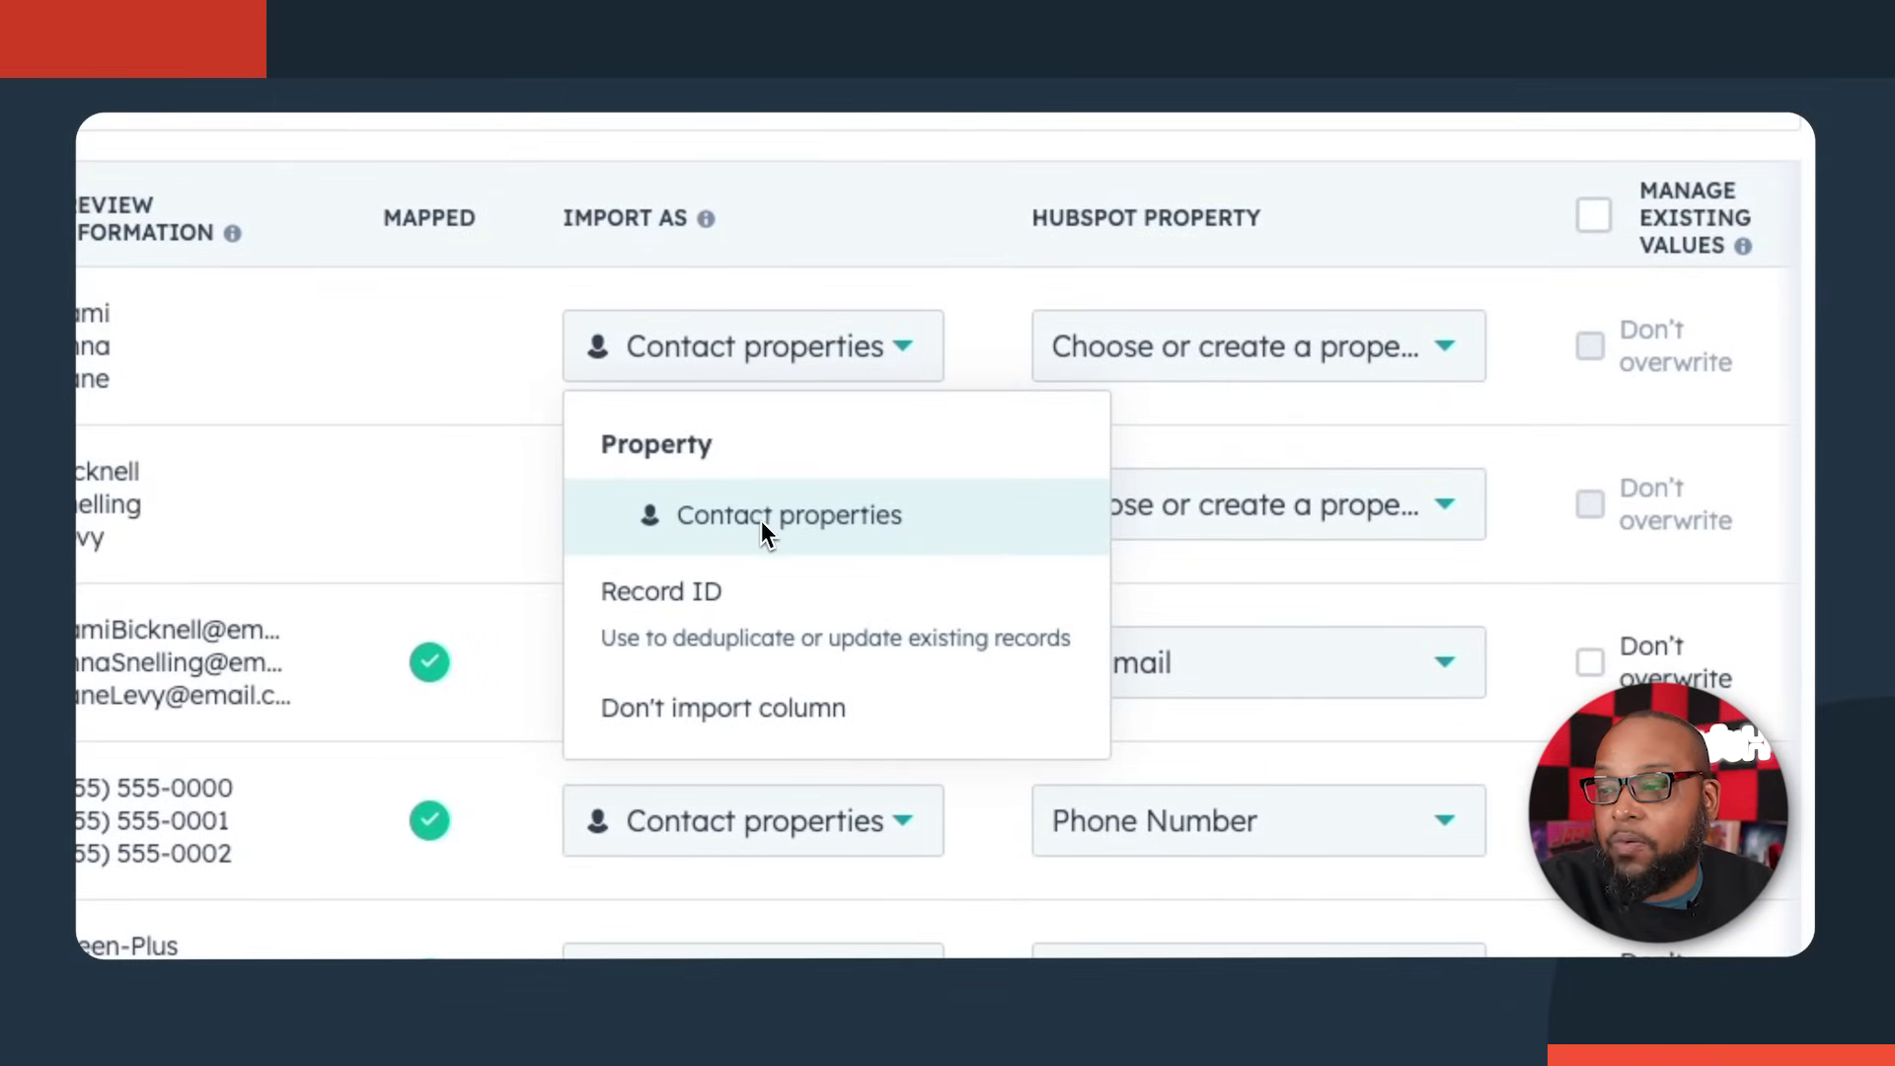
mouse_move(750, 601)
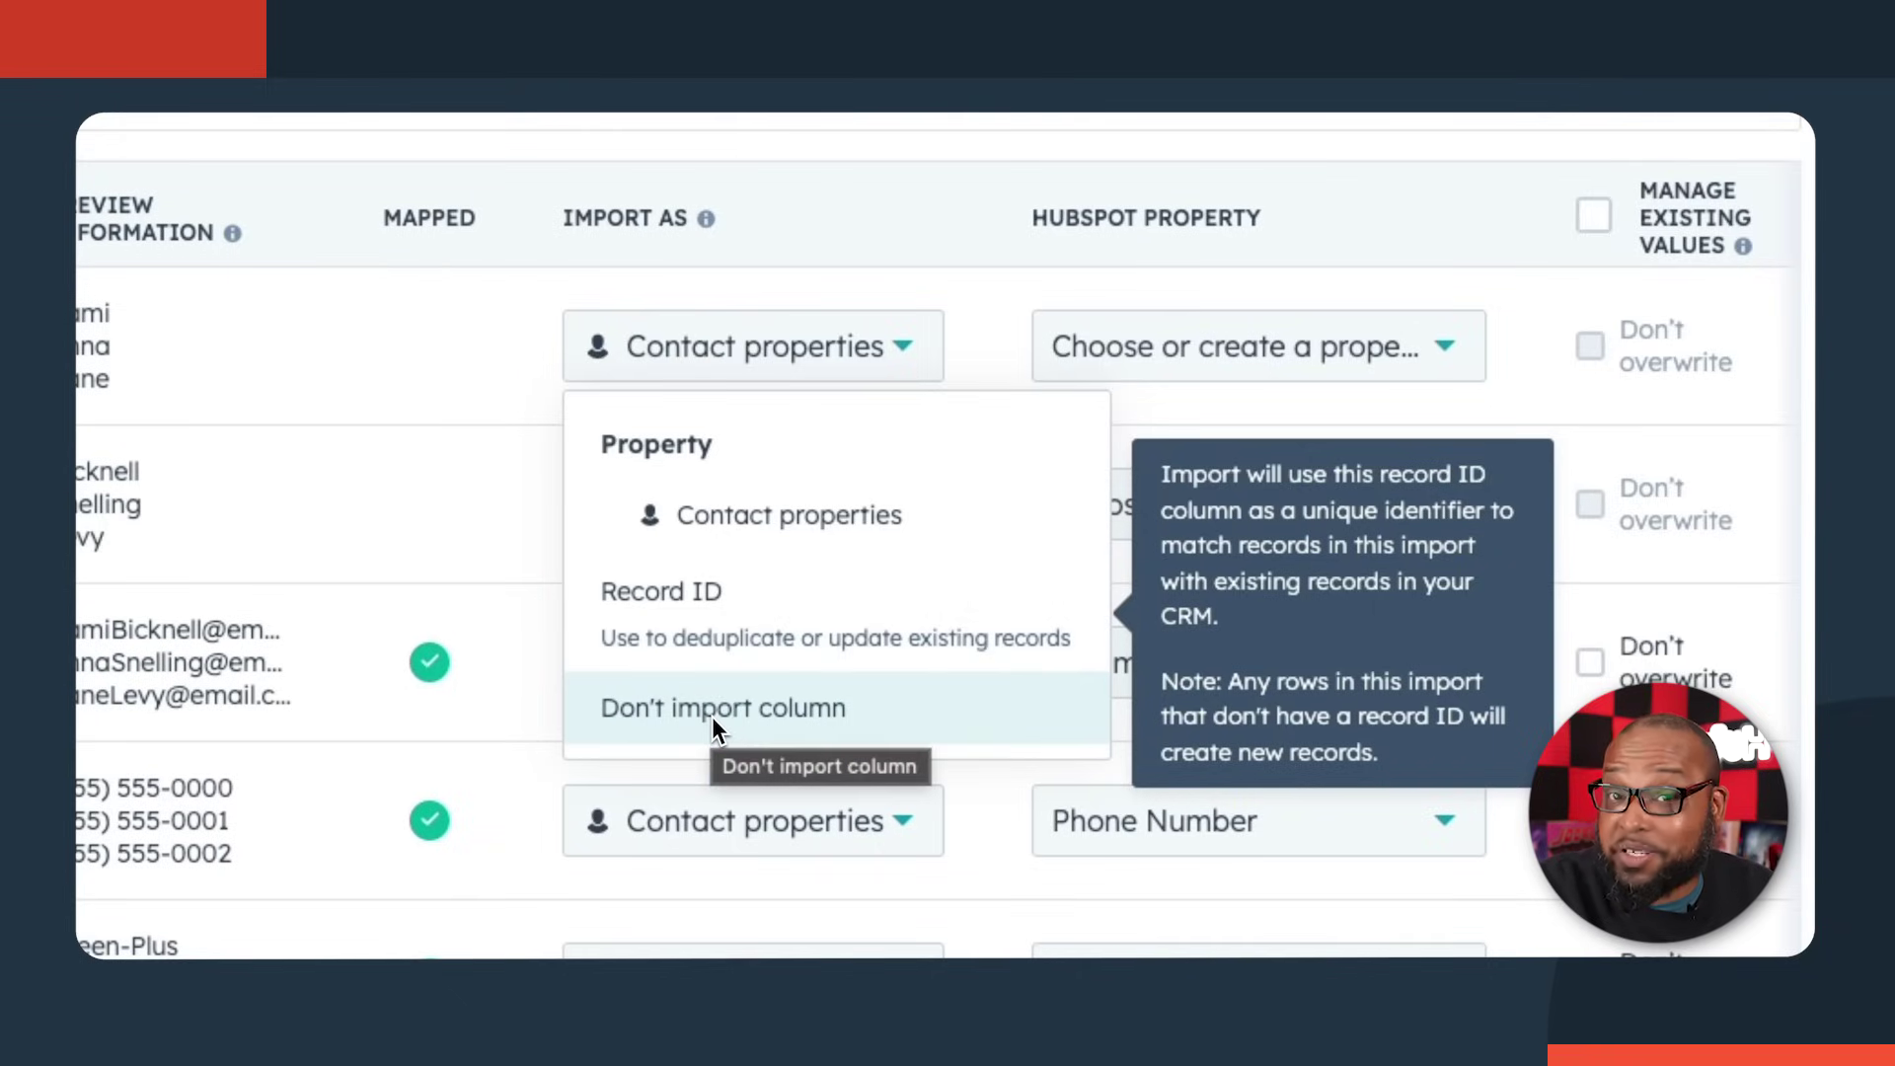
left_click(839, 505)
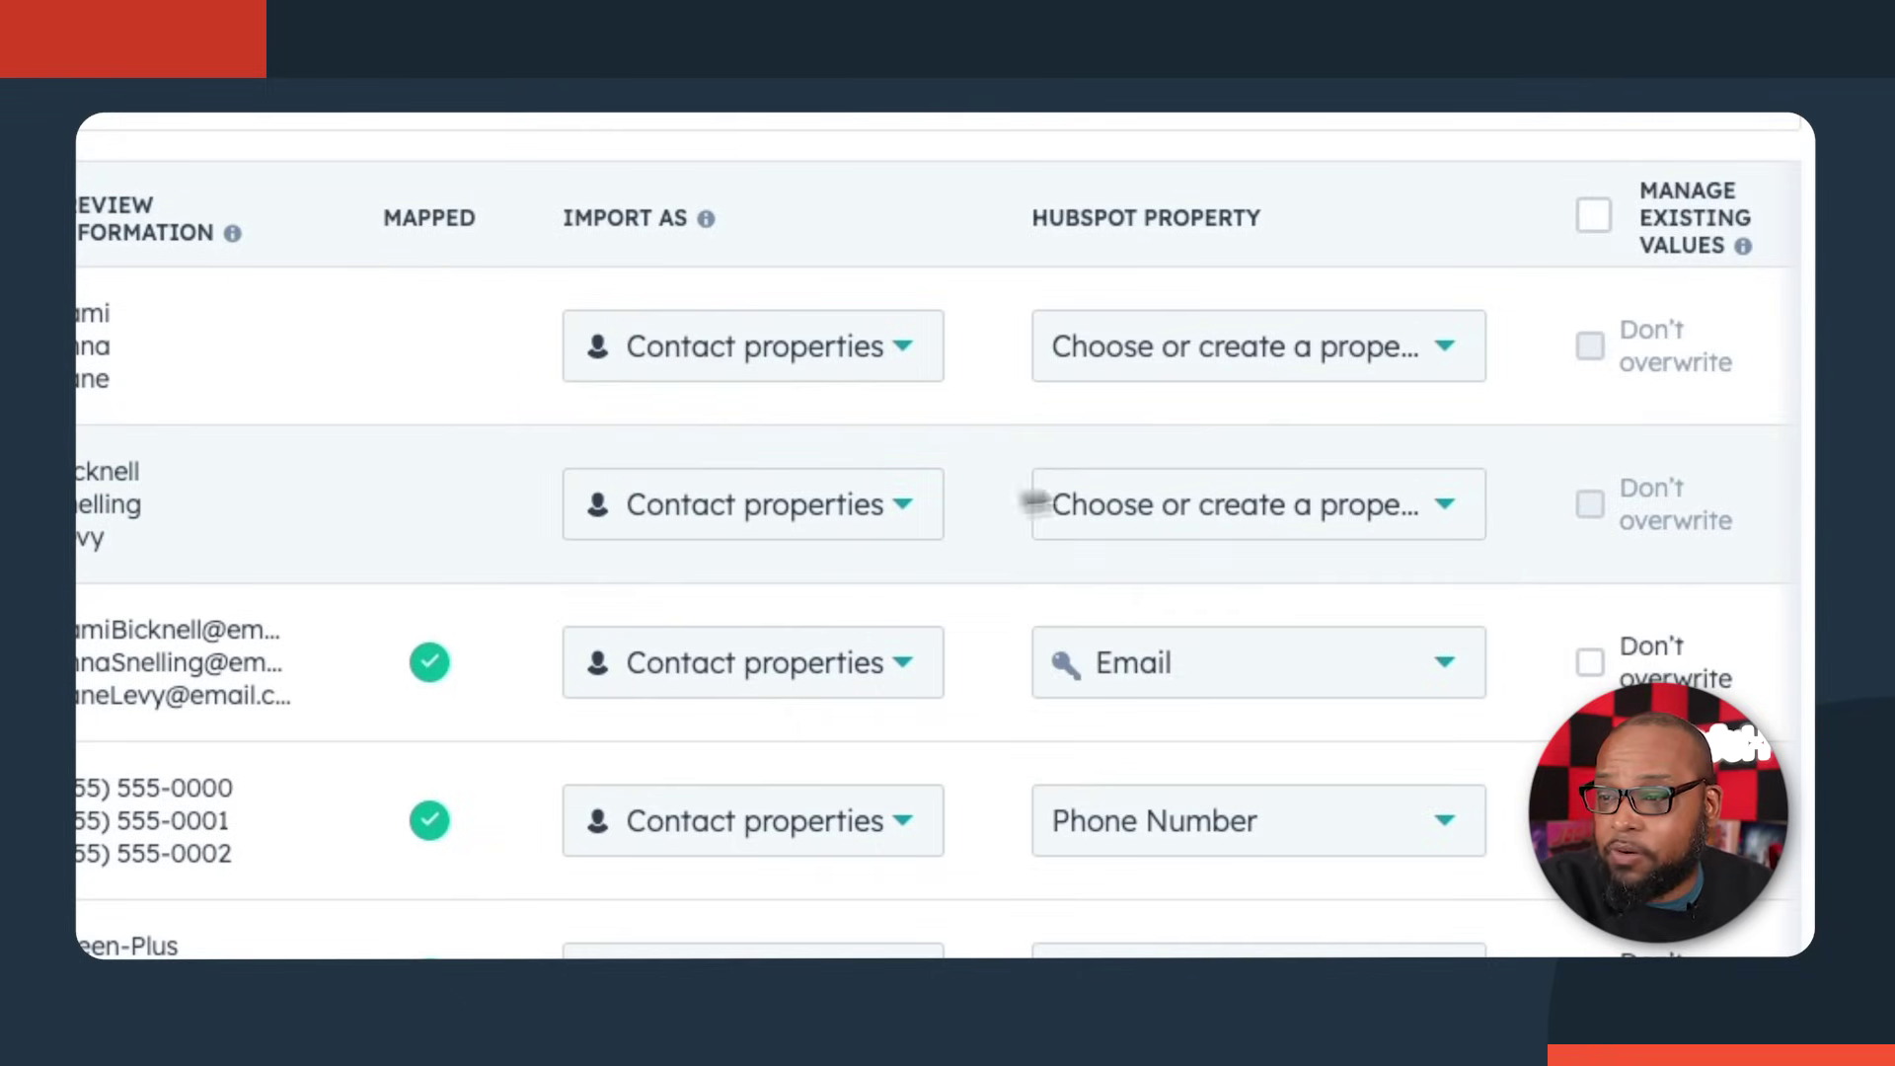
- Map the First column to First Name and the Last column to Last Name
left_click(1219, 380)
type("first")
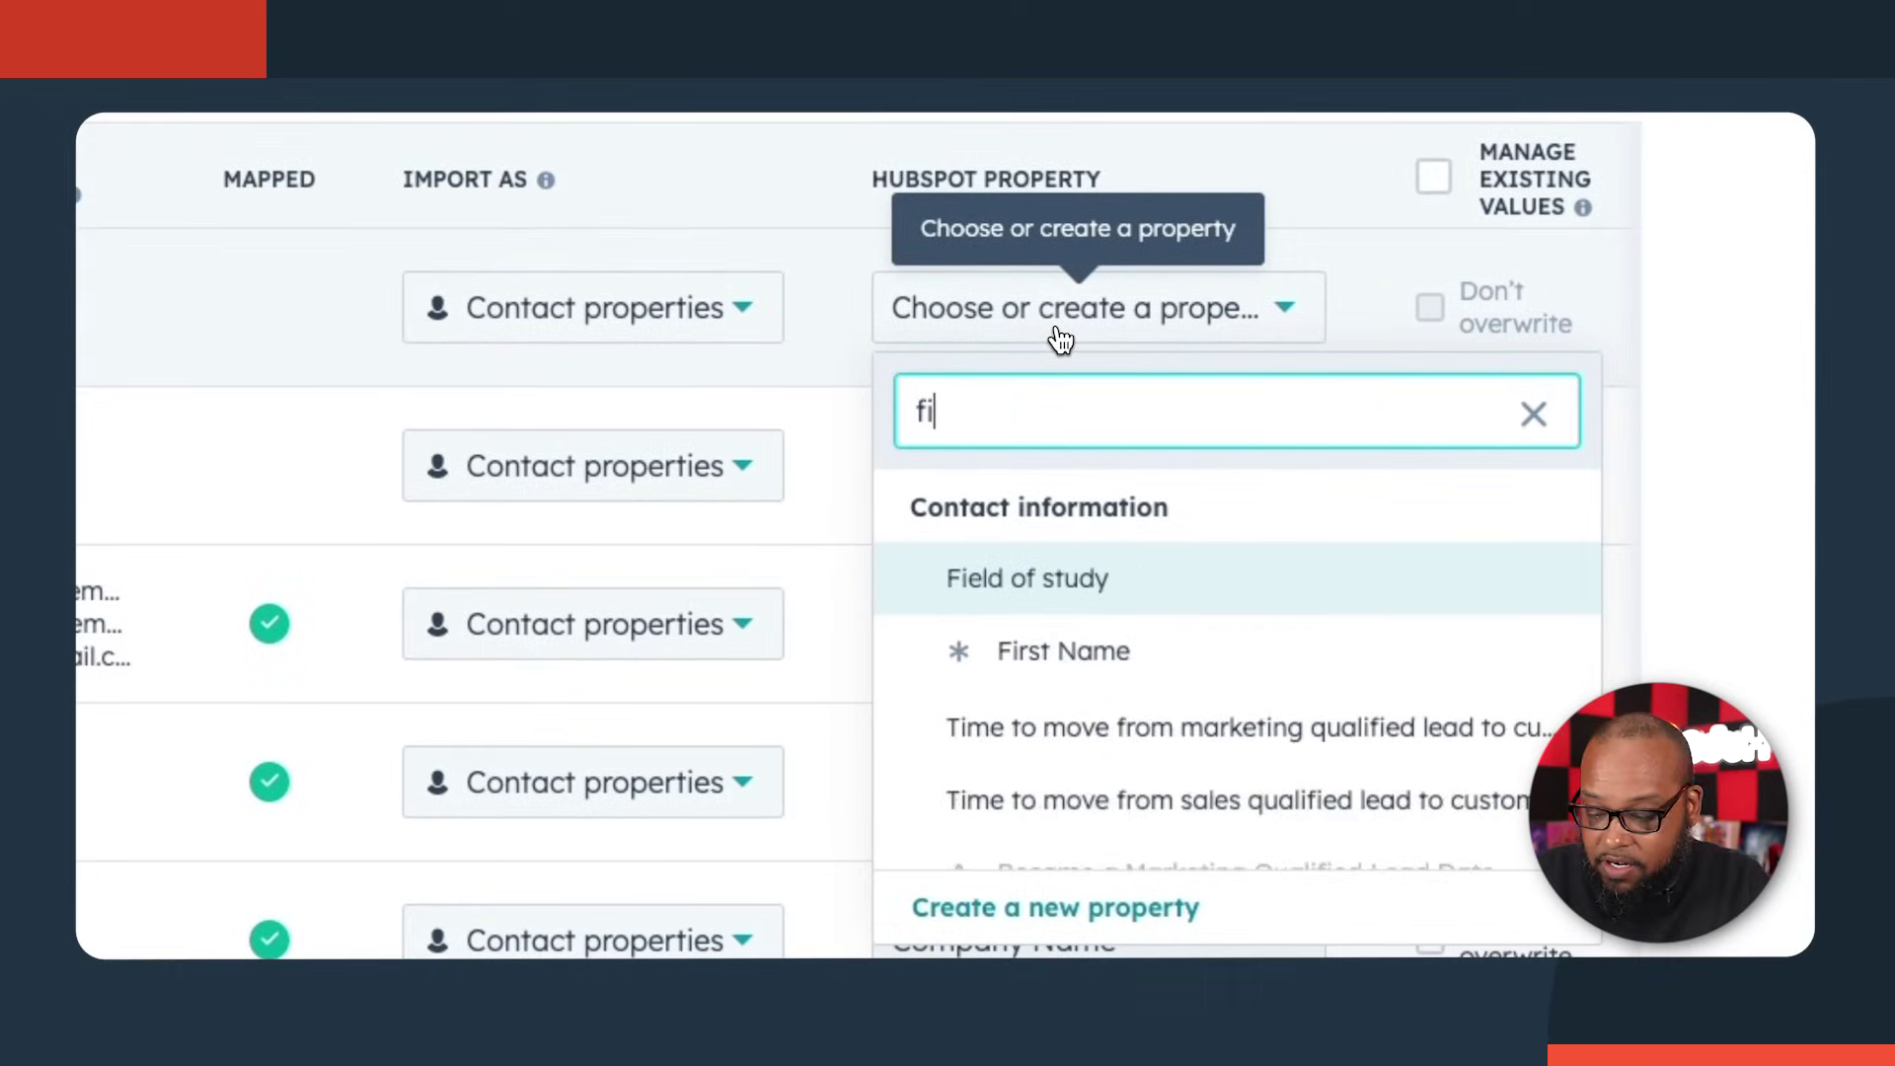
left_click(1073, 582)
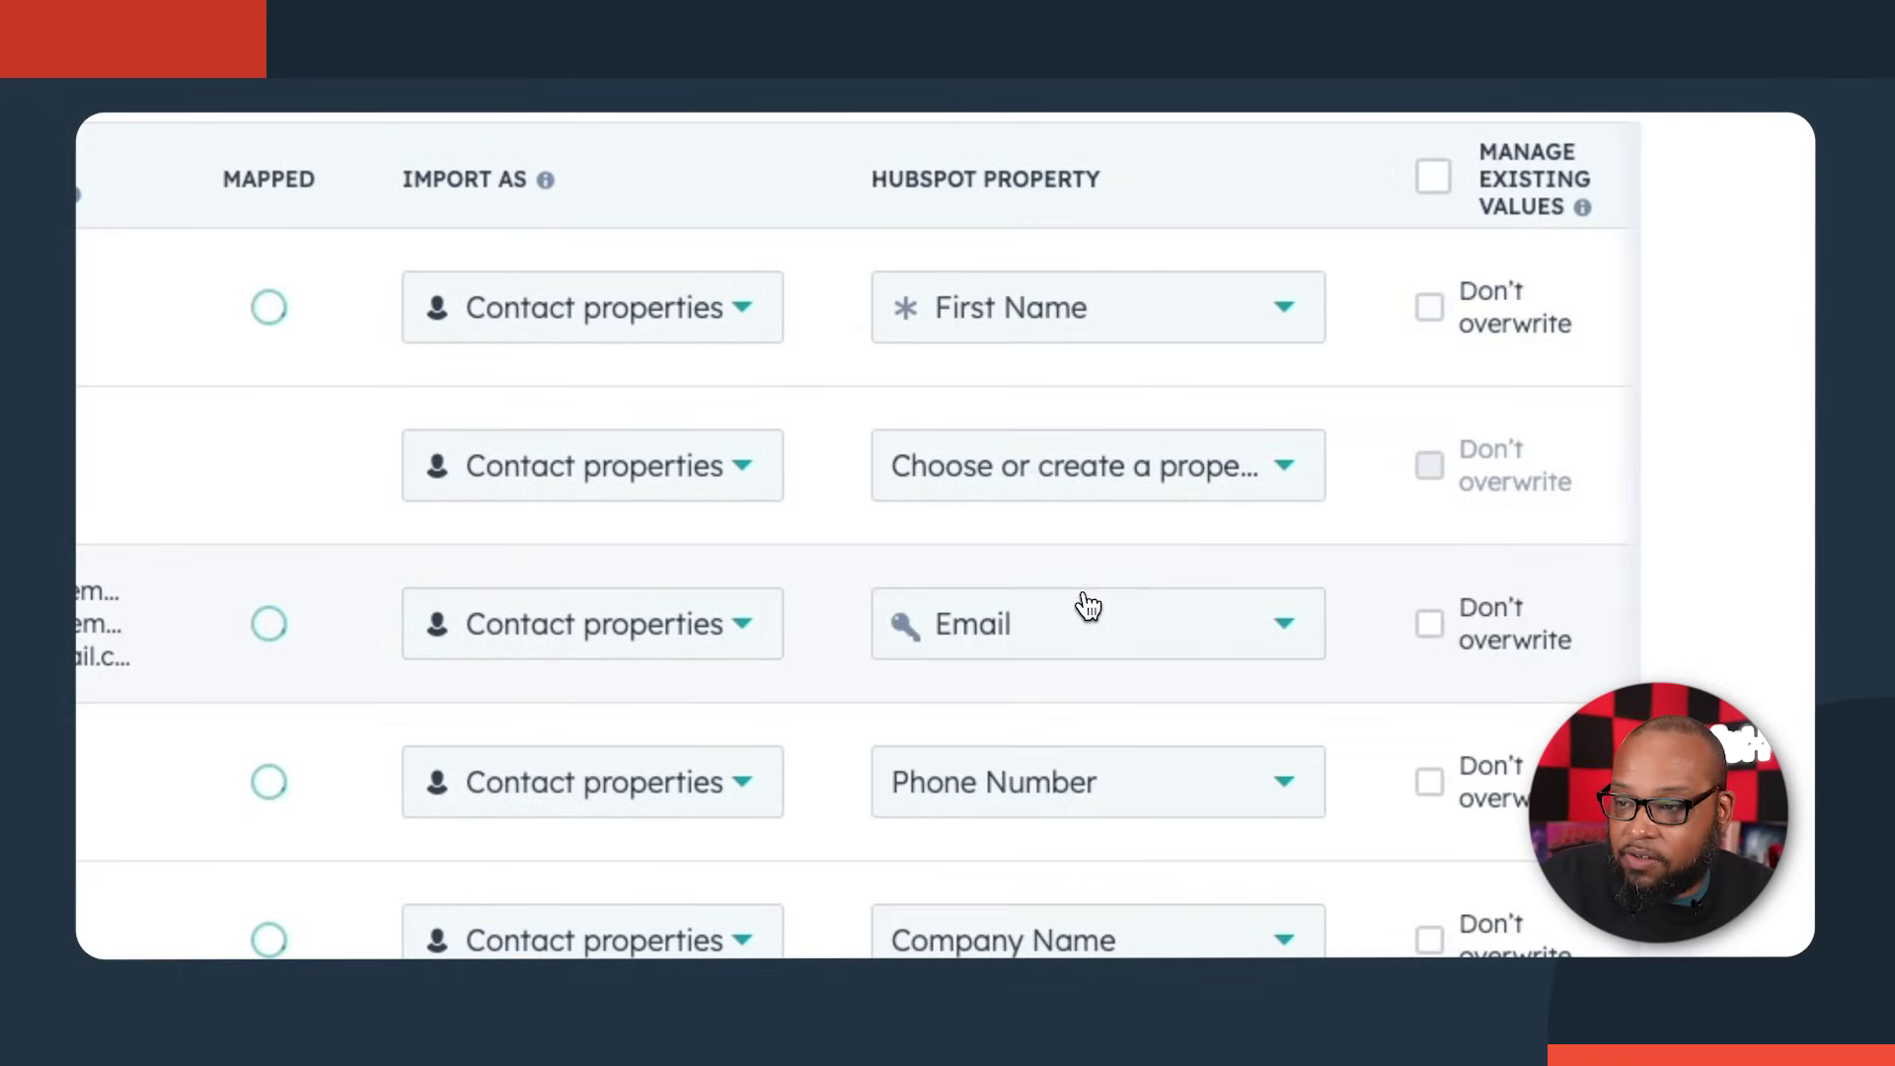
left_click(1092, 488)
type("lastn")
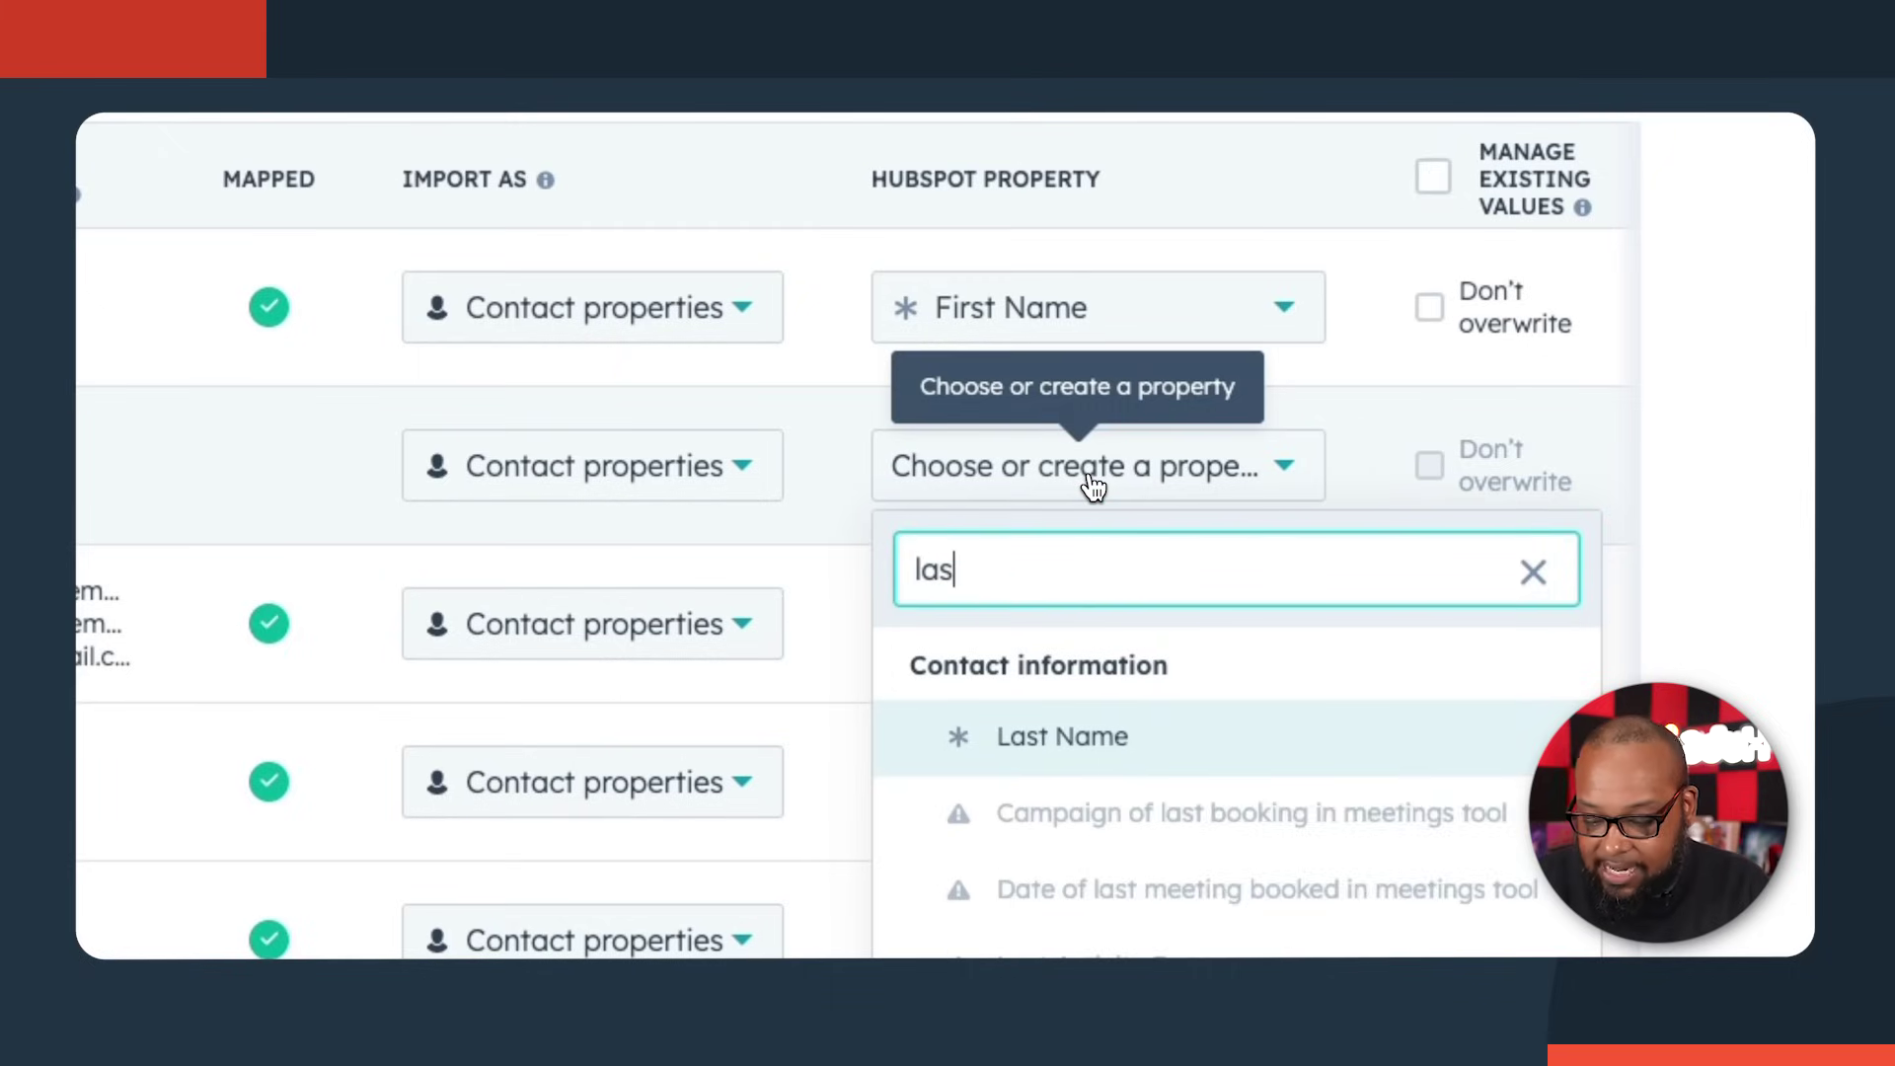
left_click(1054, 737)
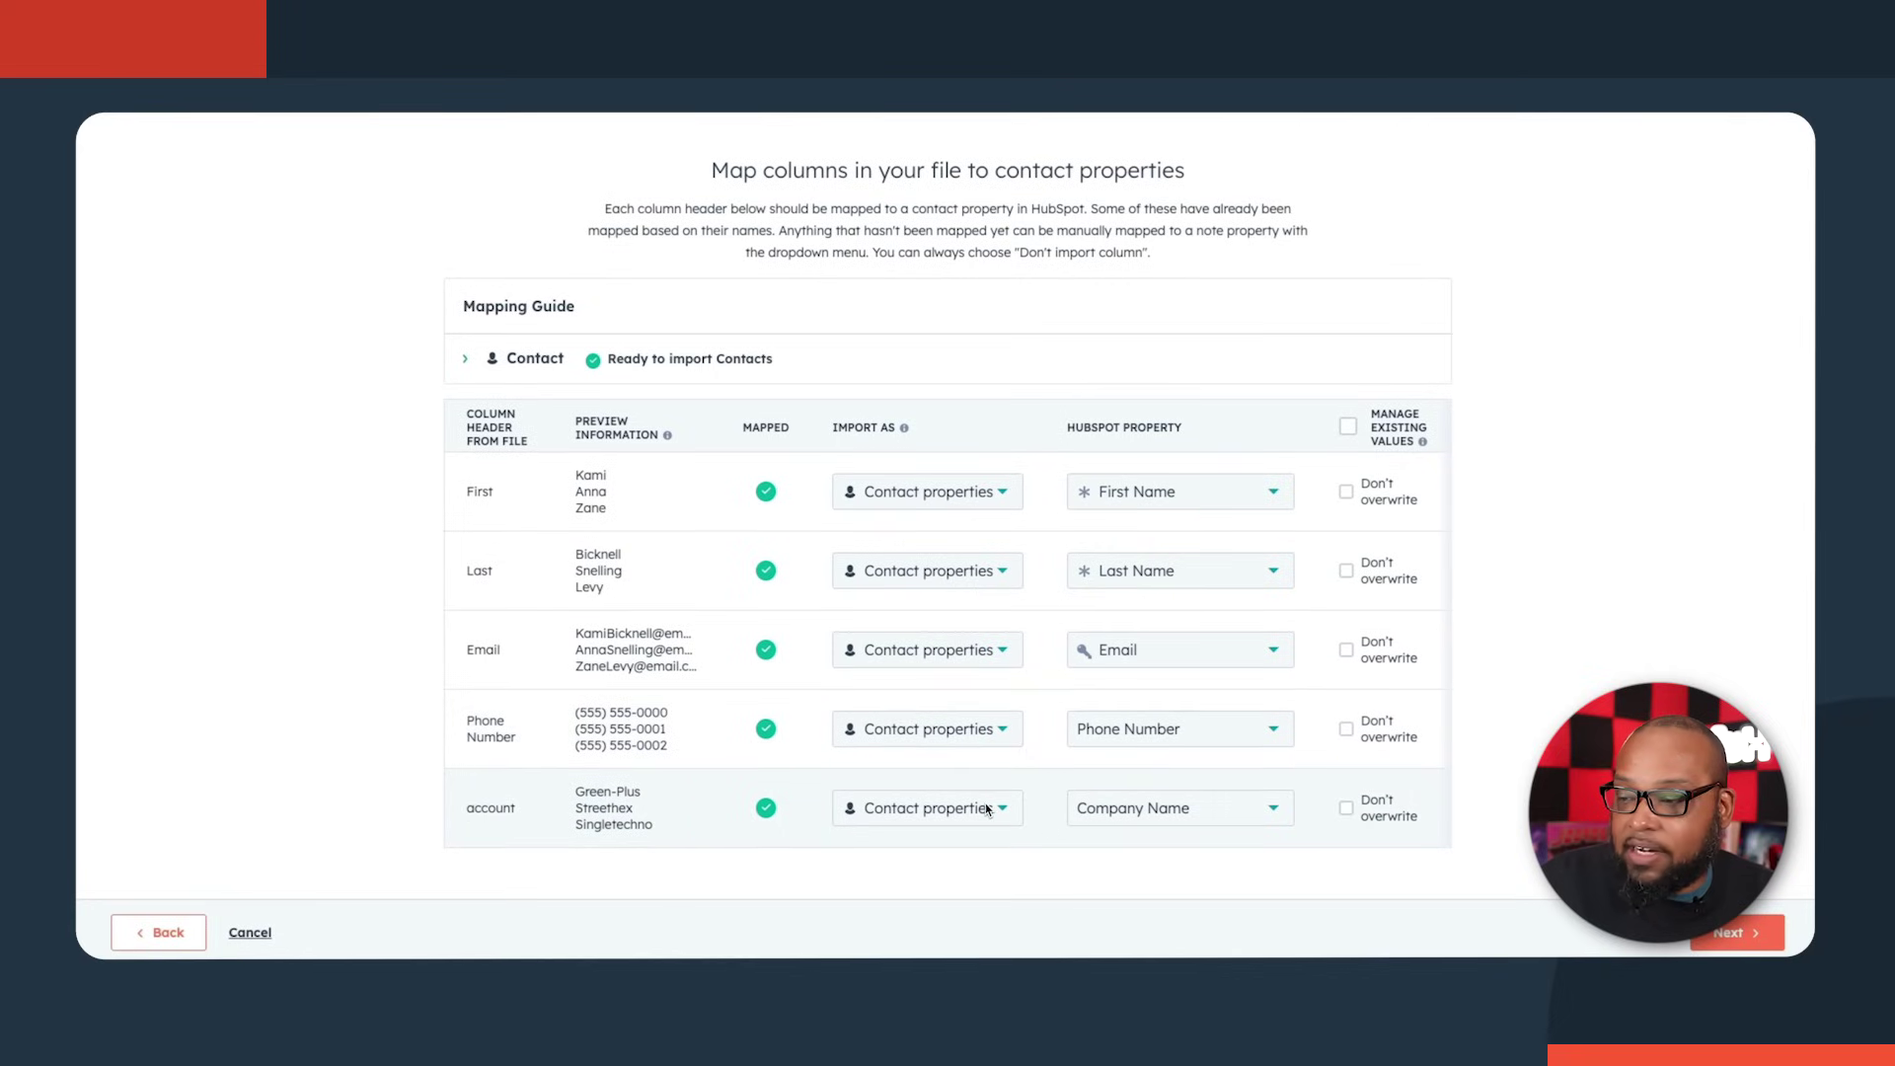
mouse_move(1140, 811)
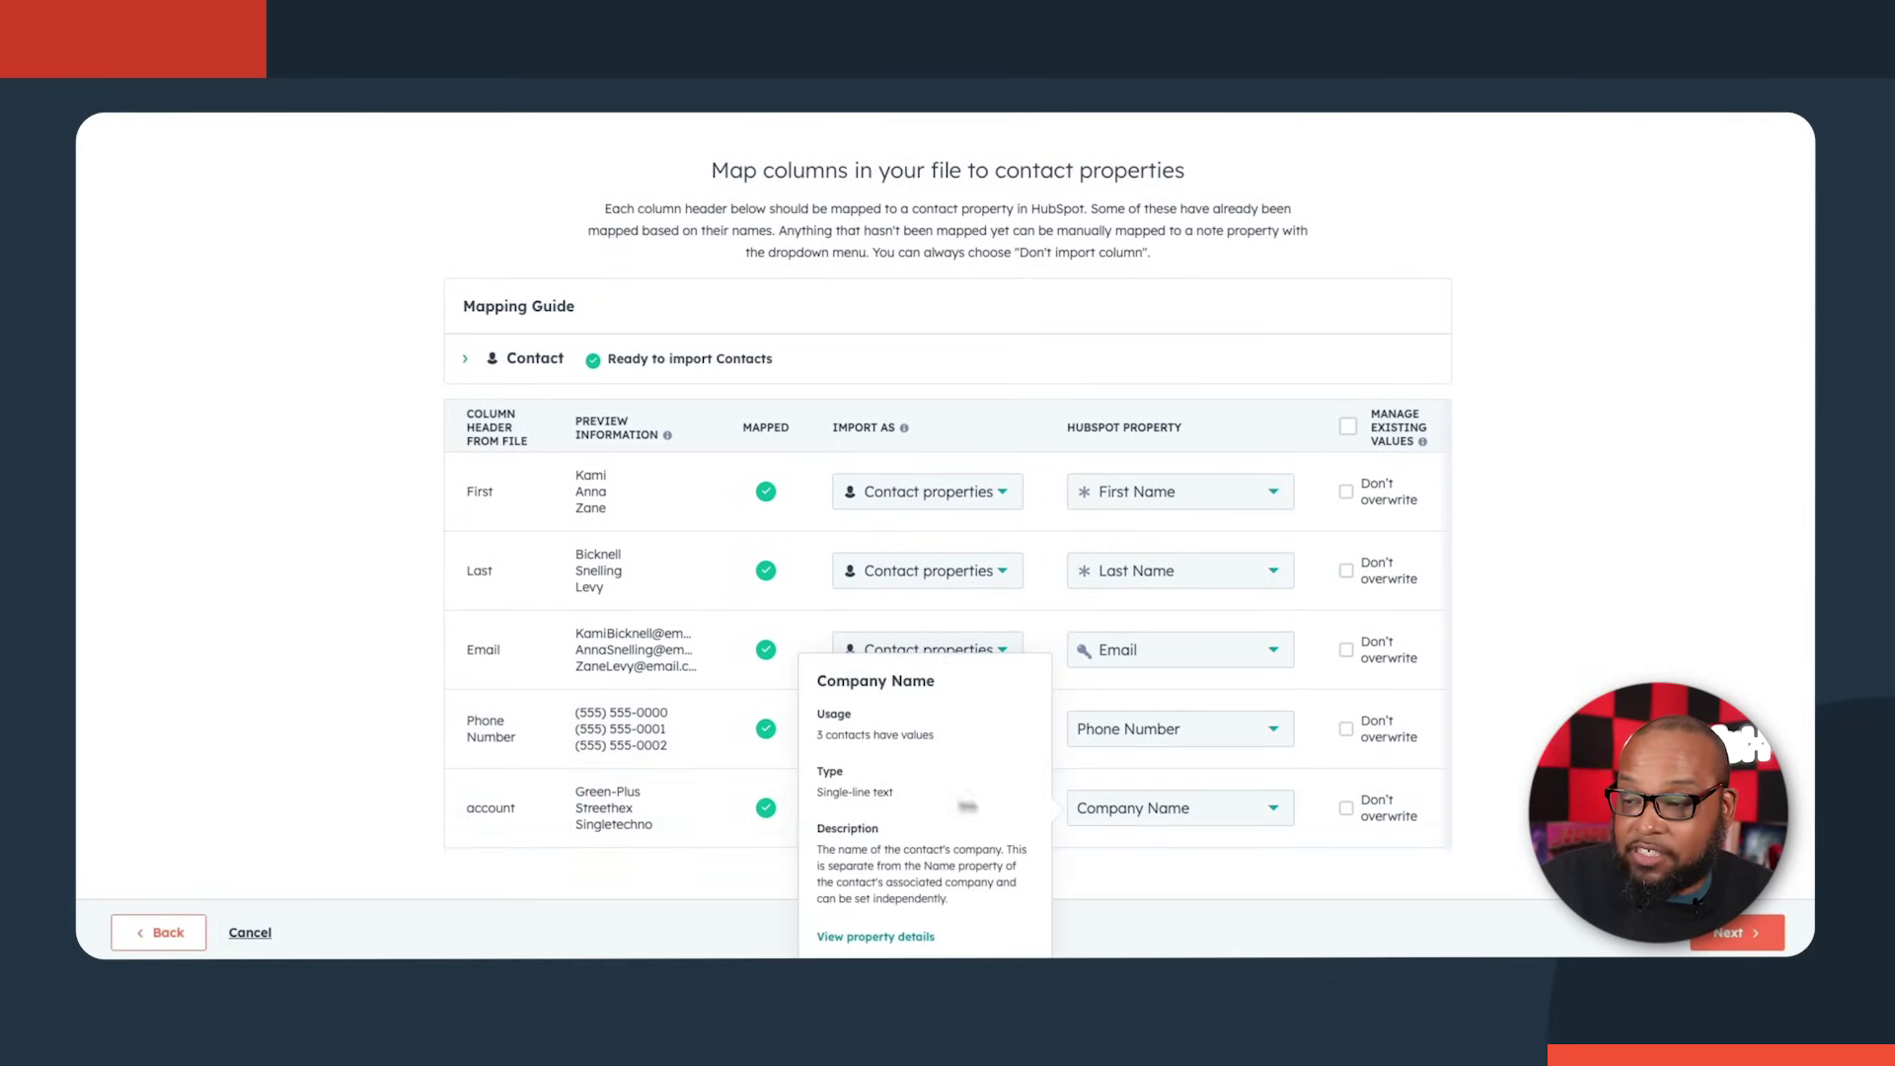
left_click(902, 805)
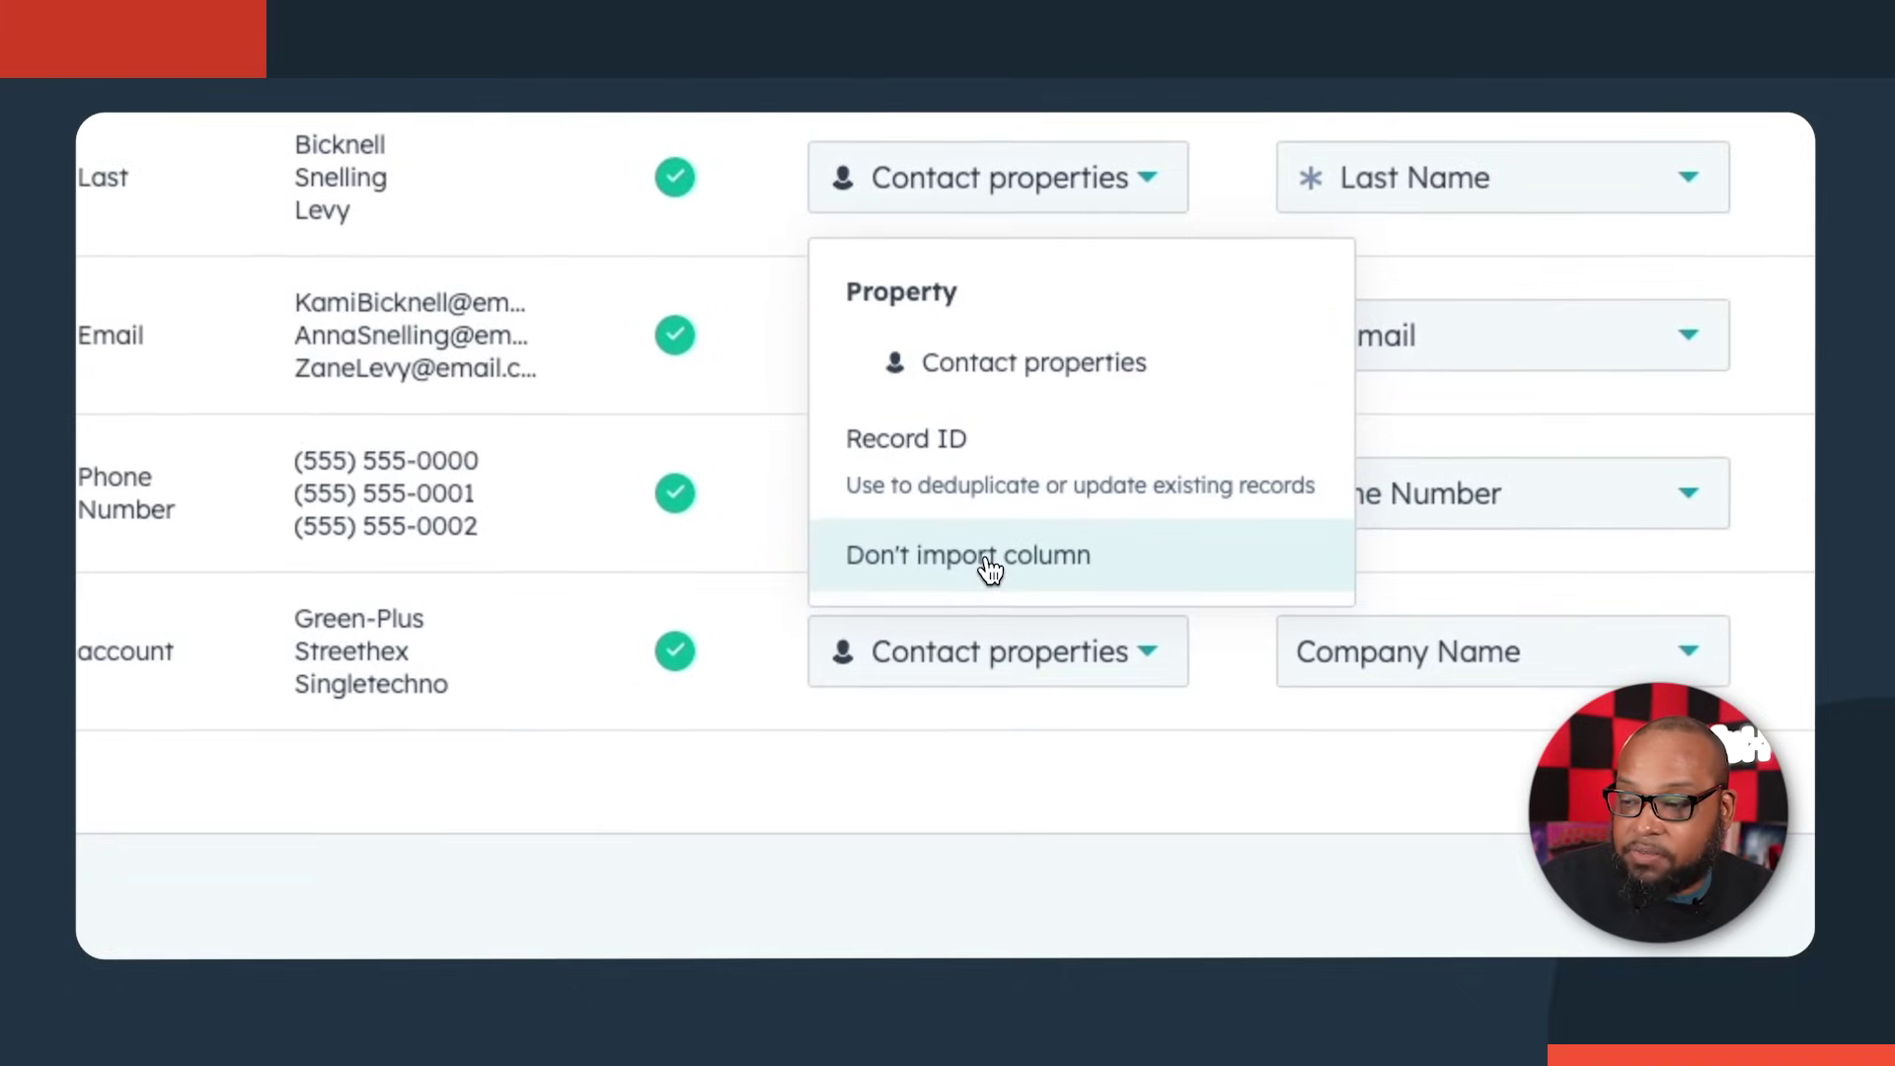
- Try mapping the account column to a new contact property instead of excluding it
left_click(982, 563)
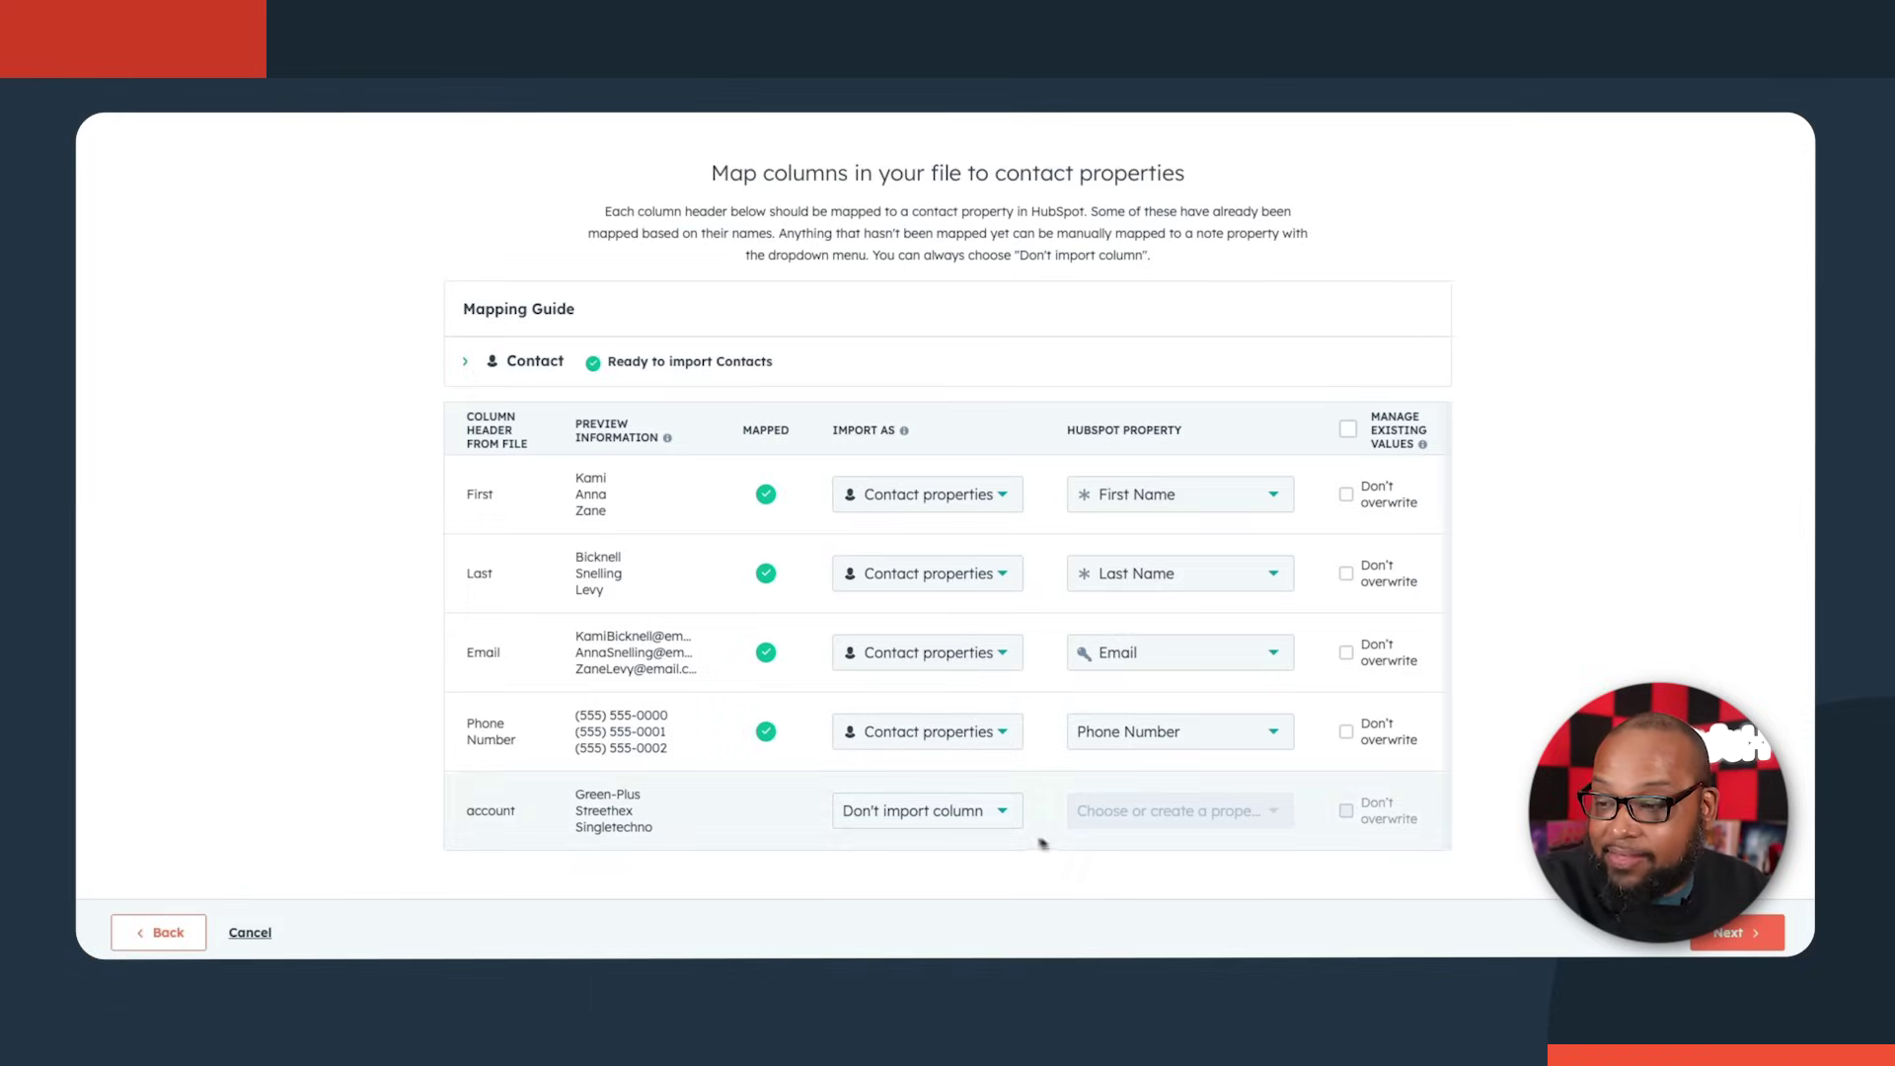
left_click(990, 821)
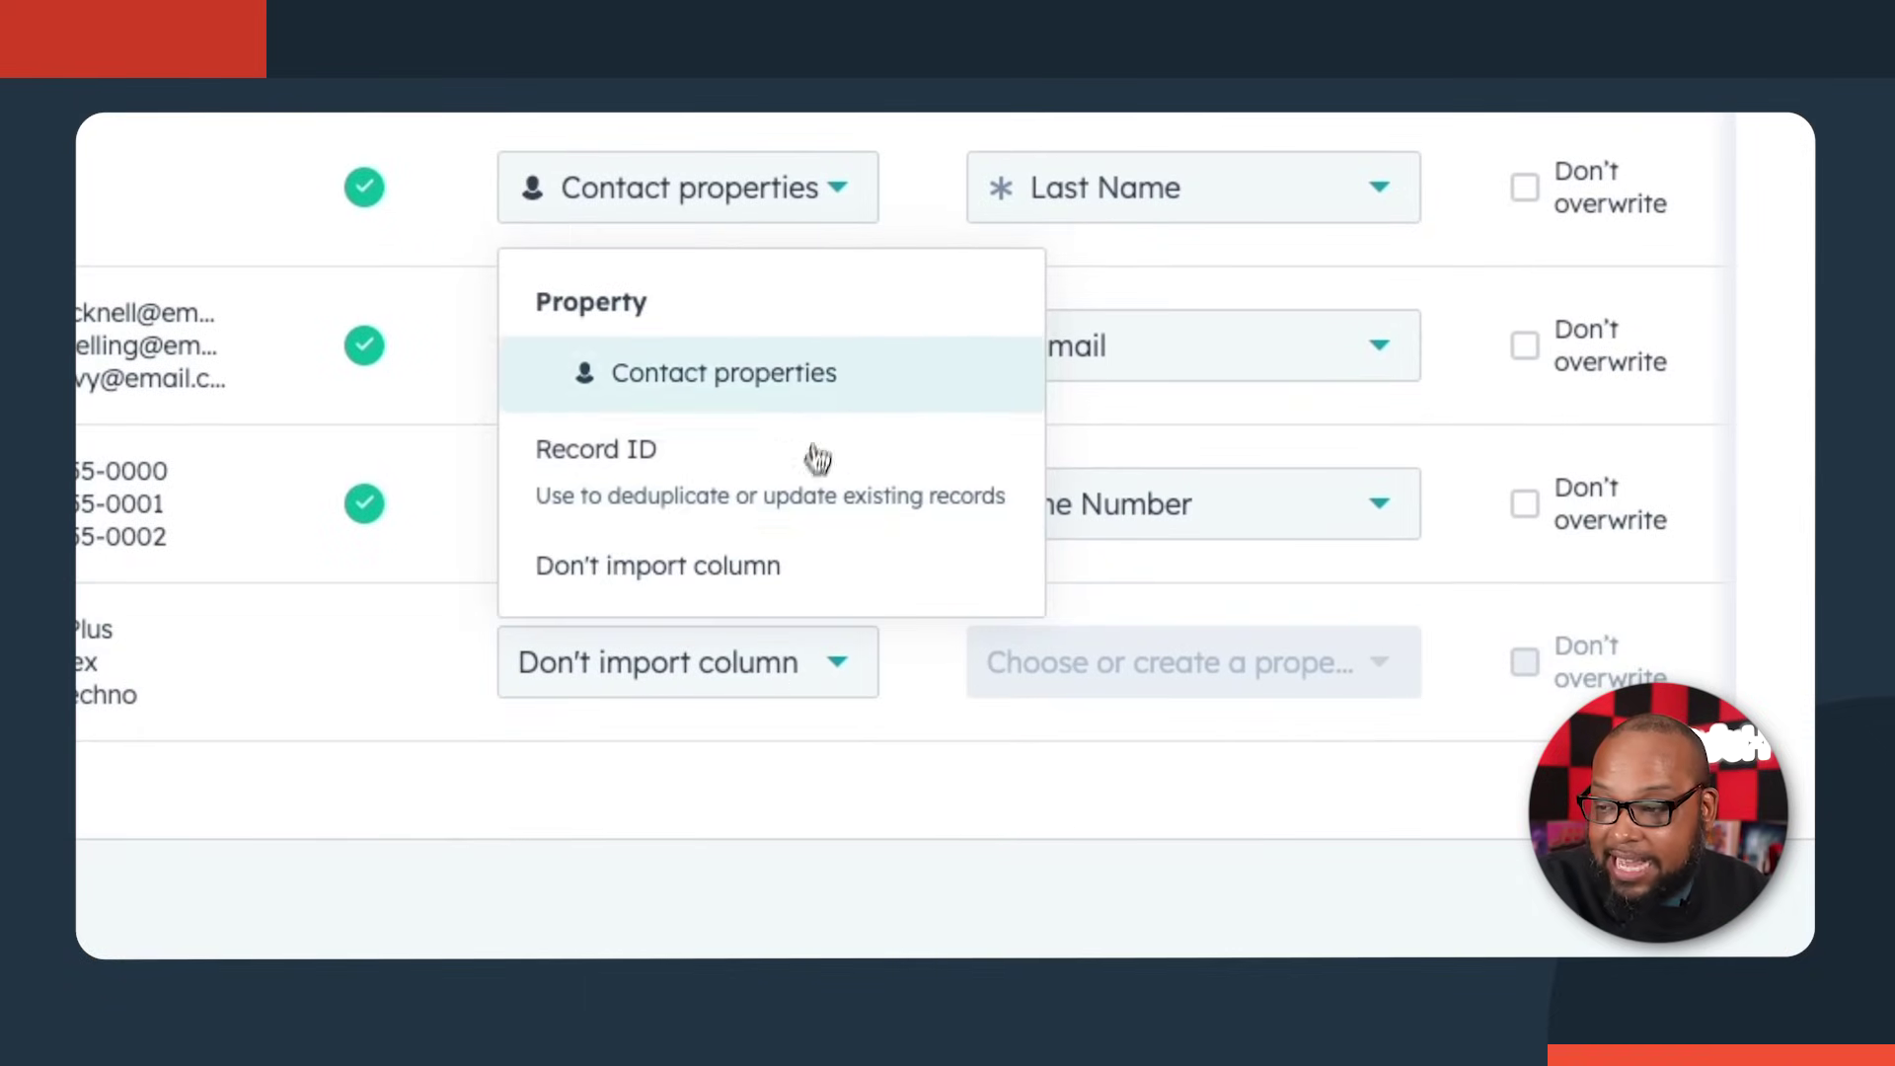
left_click(828, 399)
left_click(1076, 679)
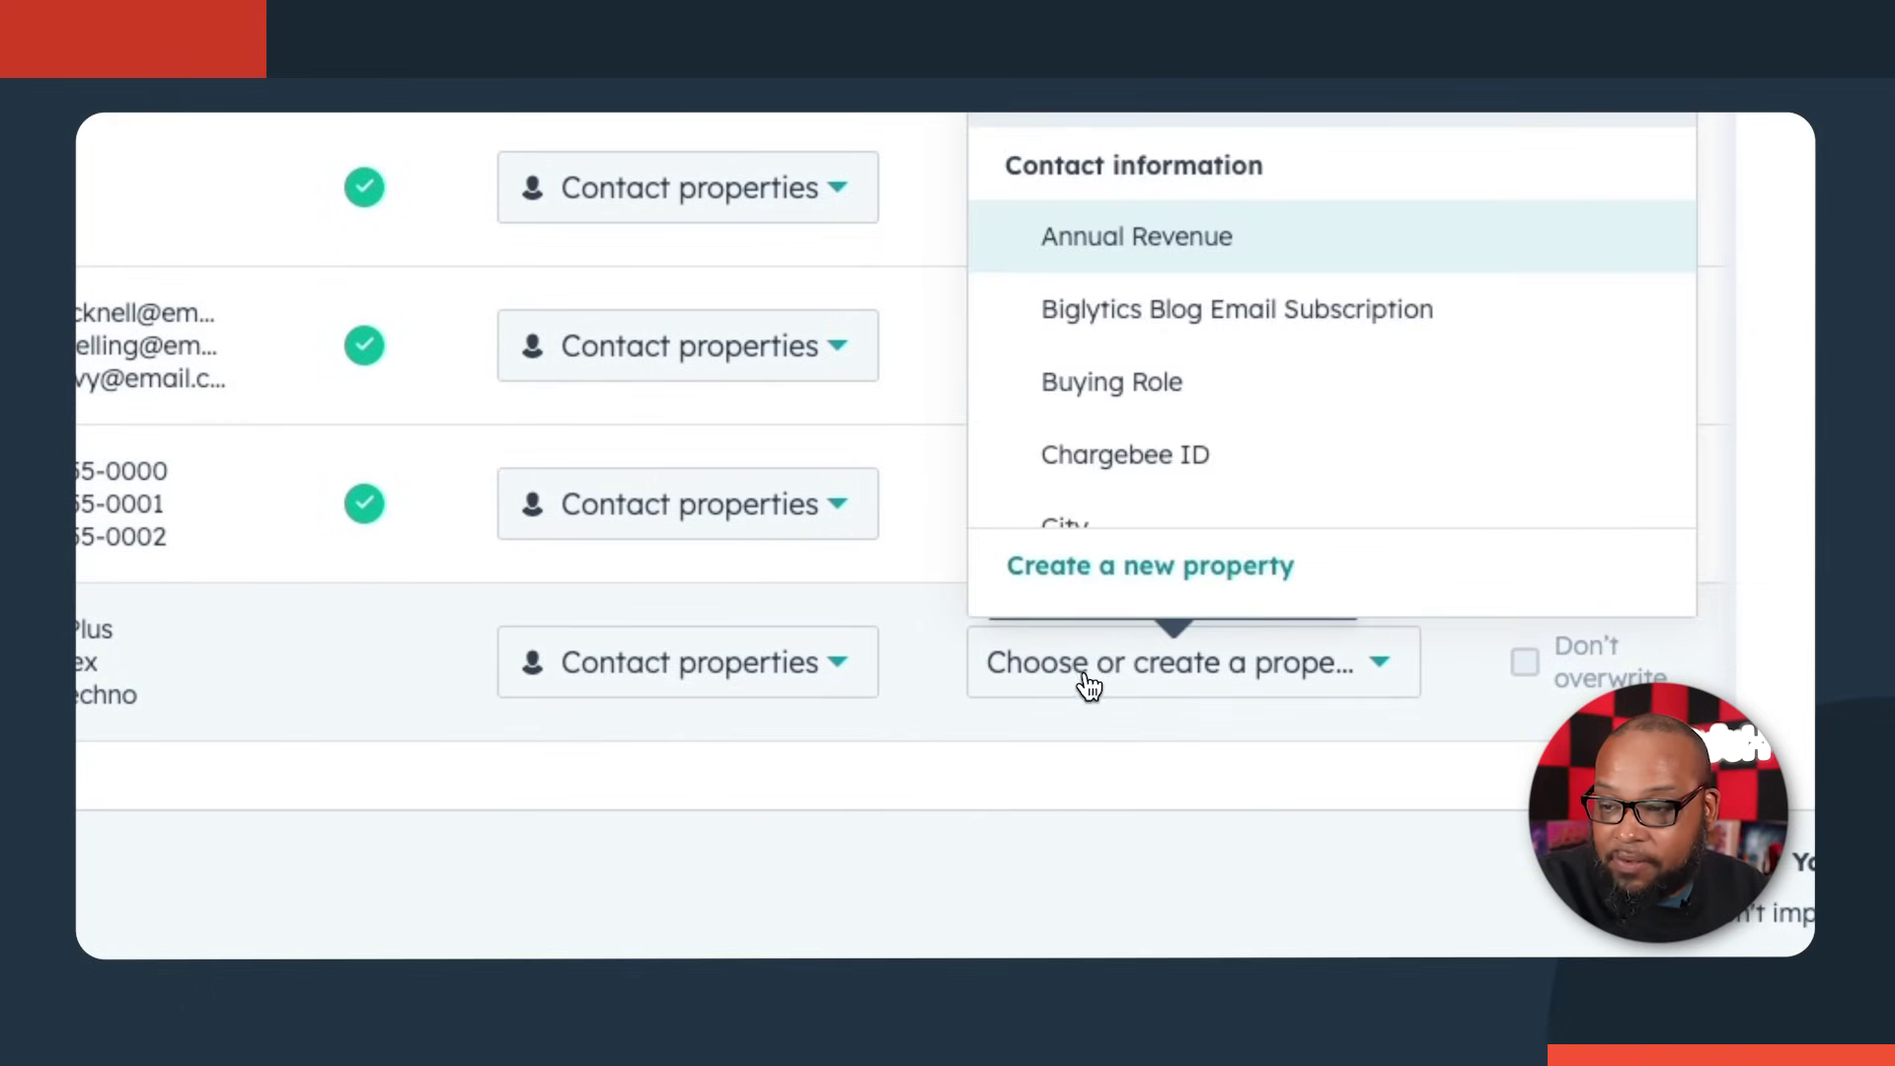
scroll(1100, 407, "down", 2)
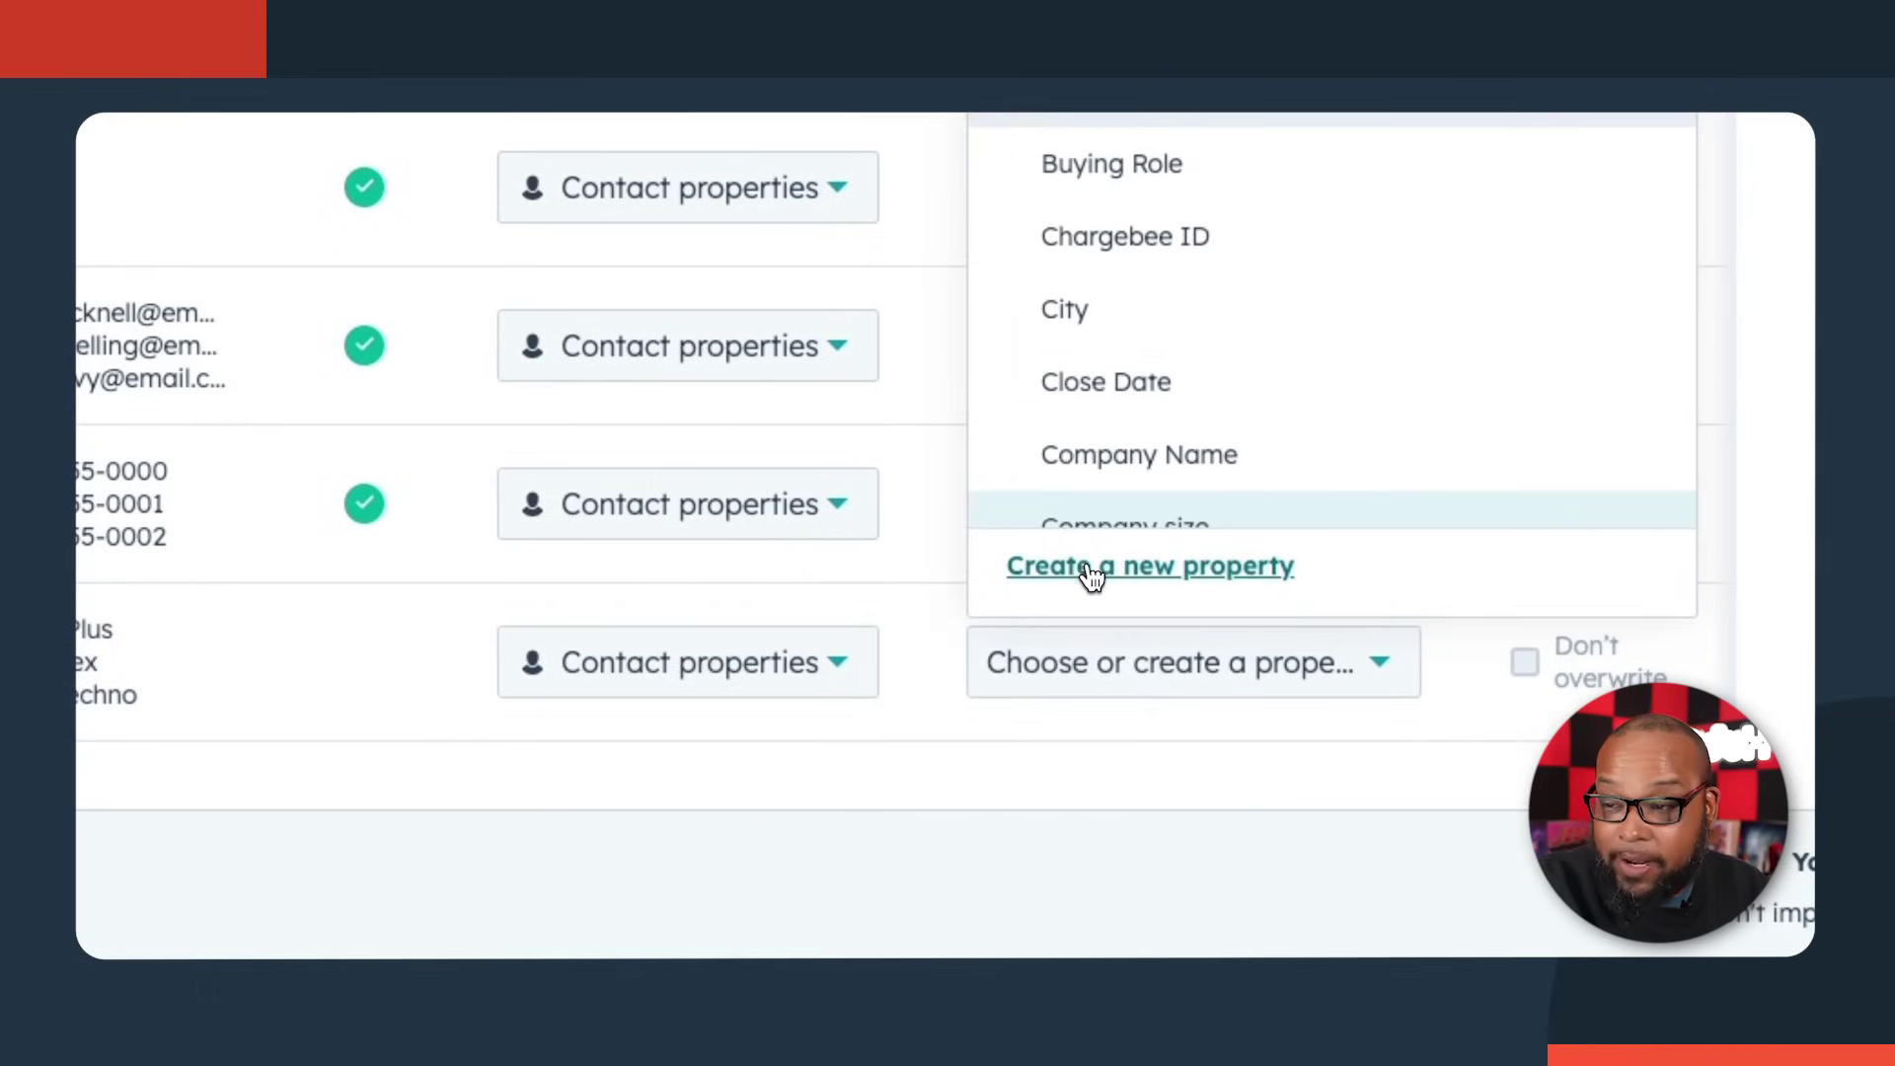
left_click(1091, 570)
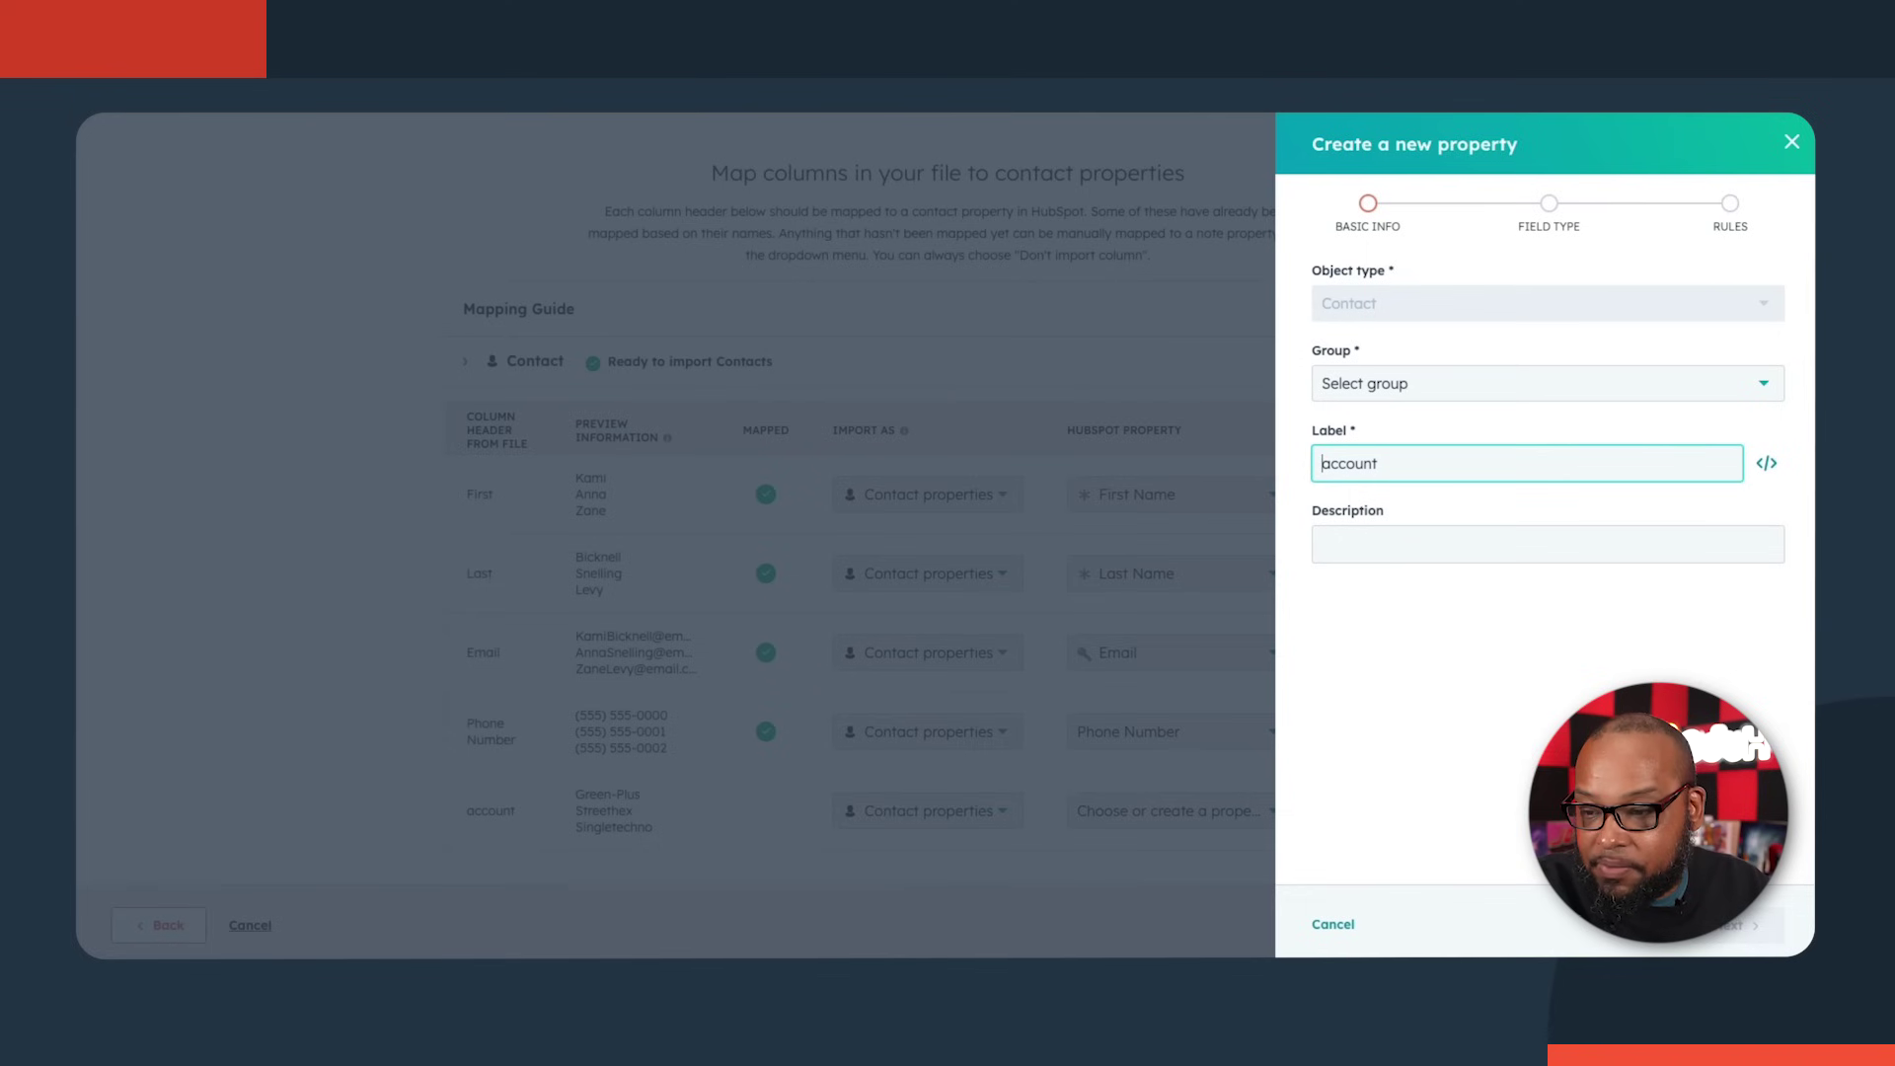
- Cancel the new property, set account to Don't import column, and continue
left_click(1332, 924)
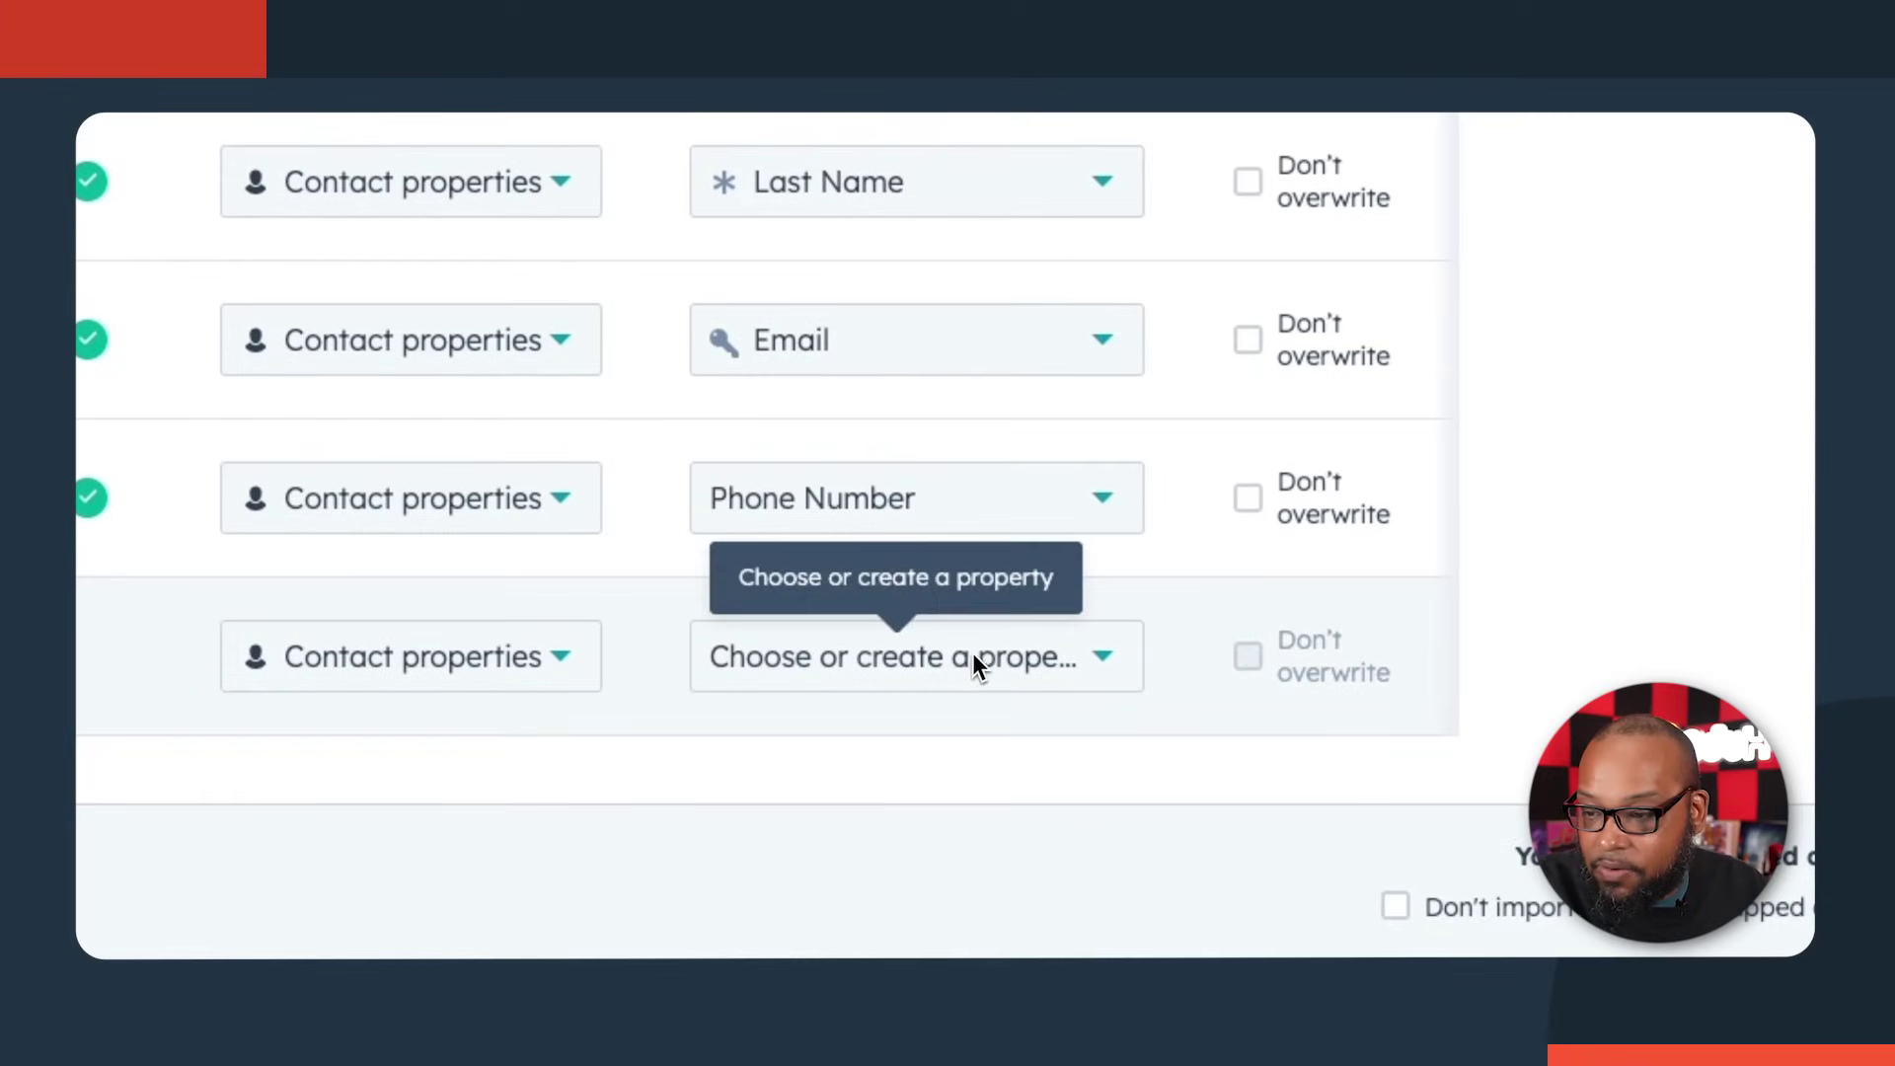
left_click(768, 659)
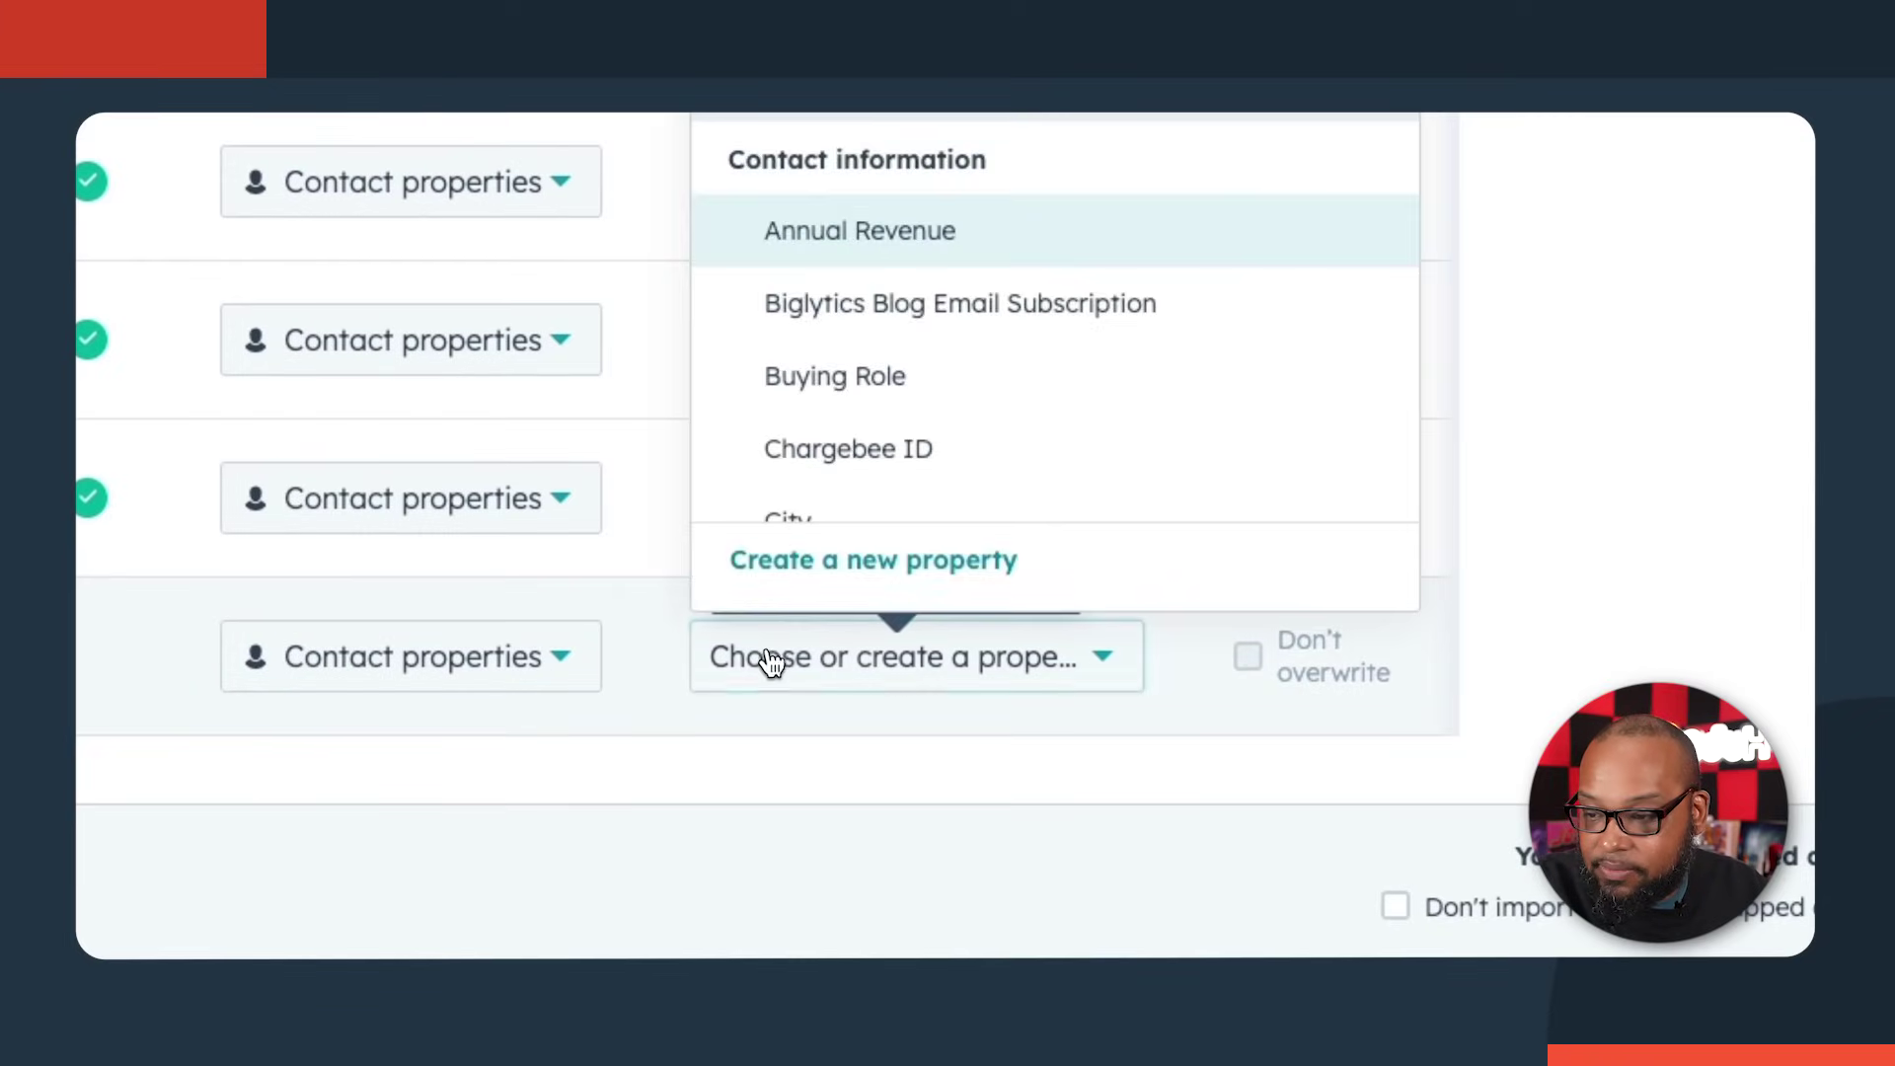
left_click(580, 658)
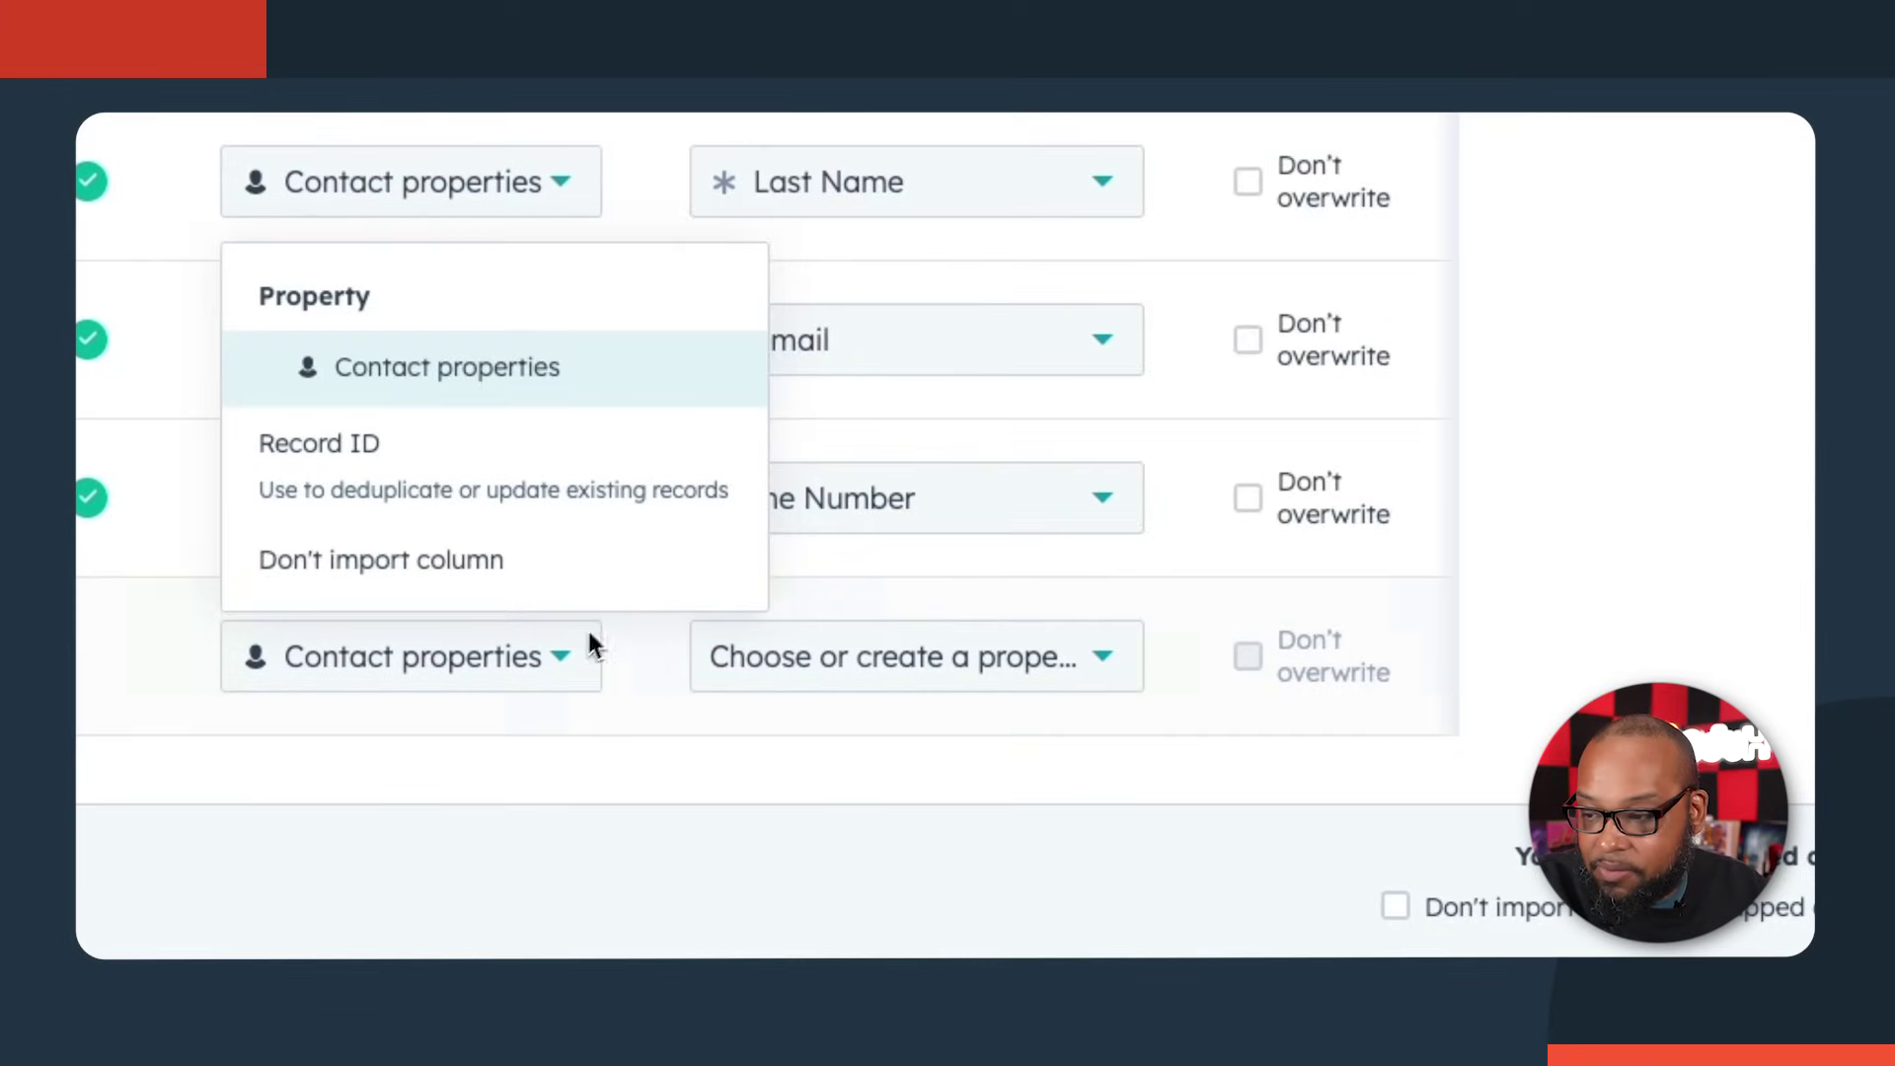
left_click(572, 589)
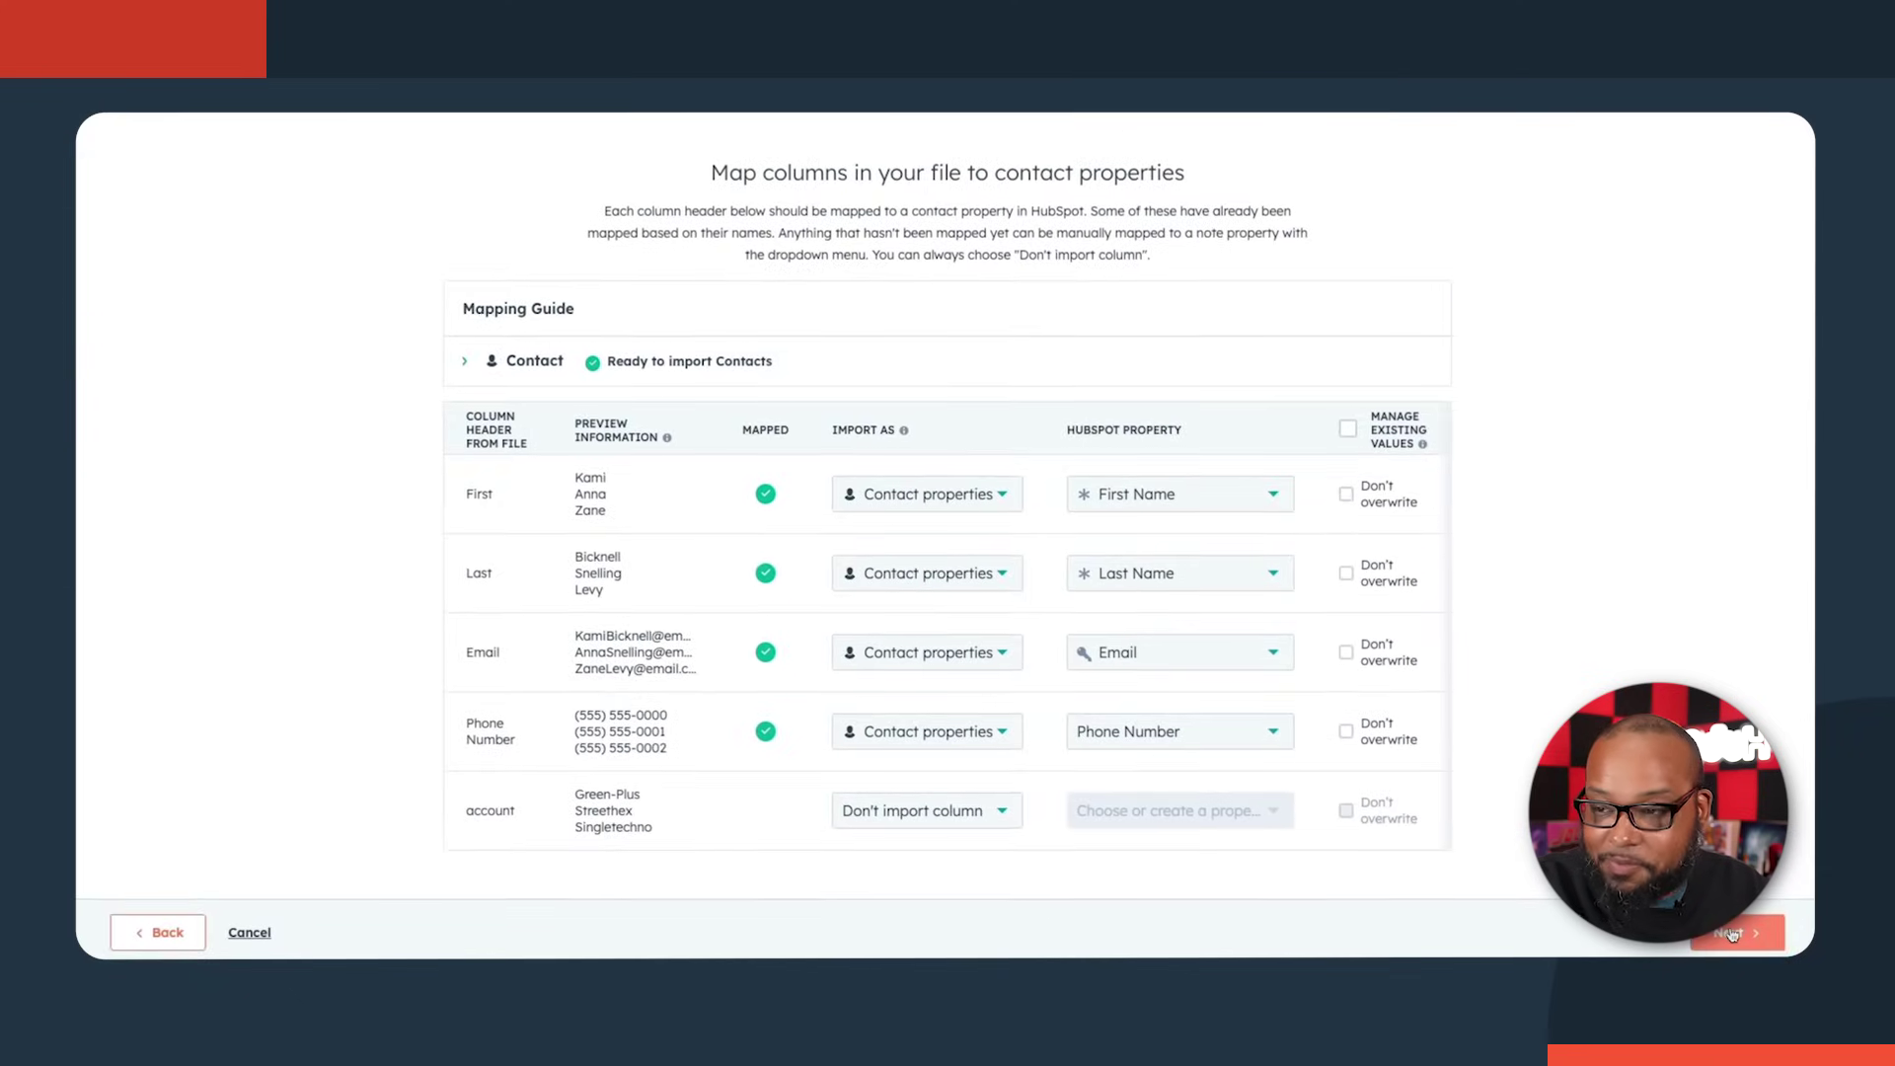
left_click(1730, 931)
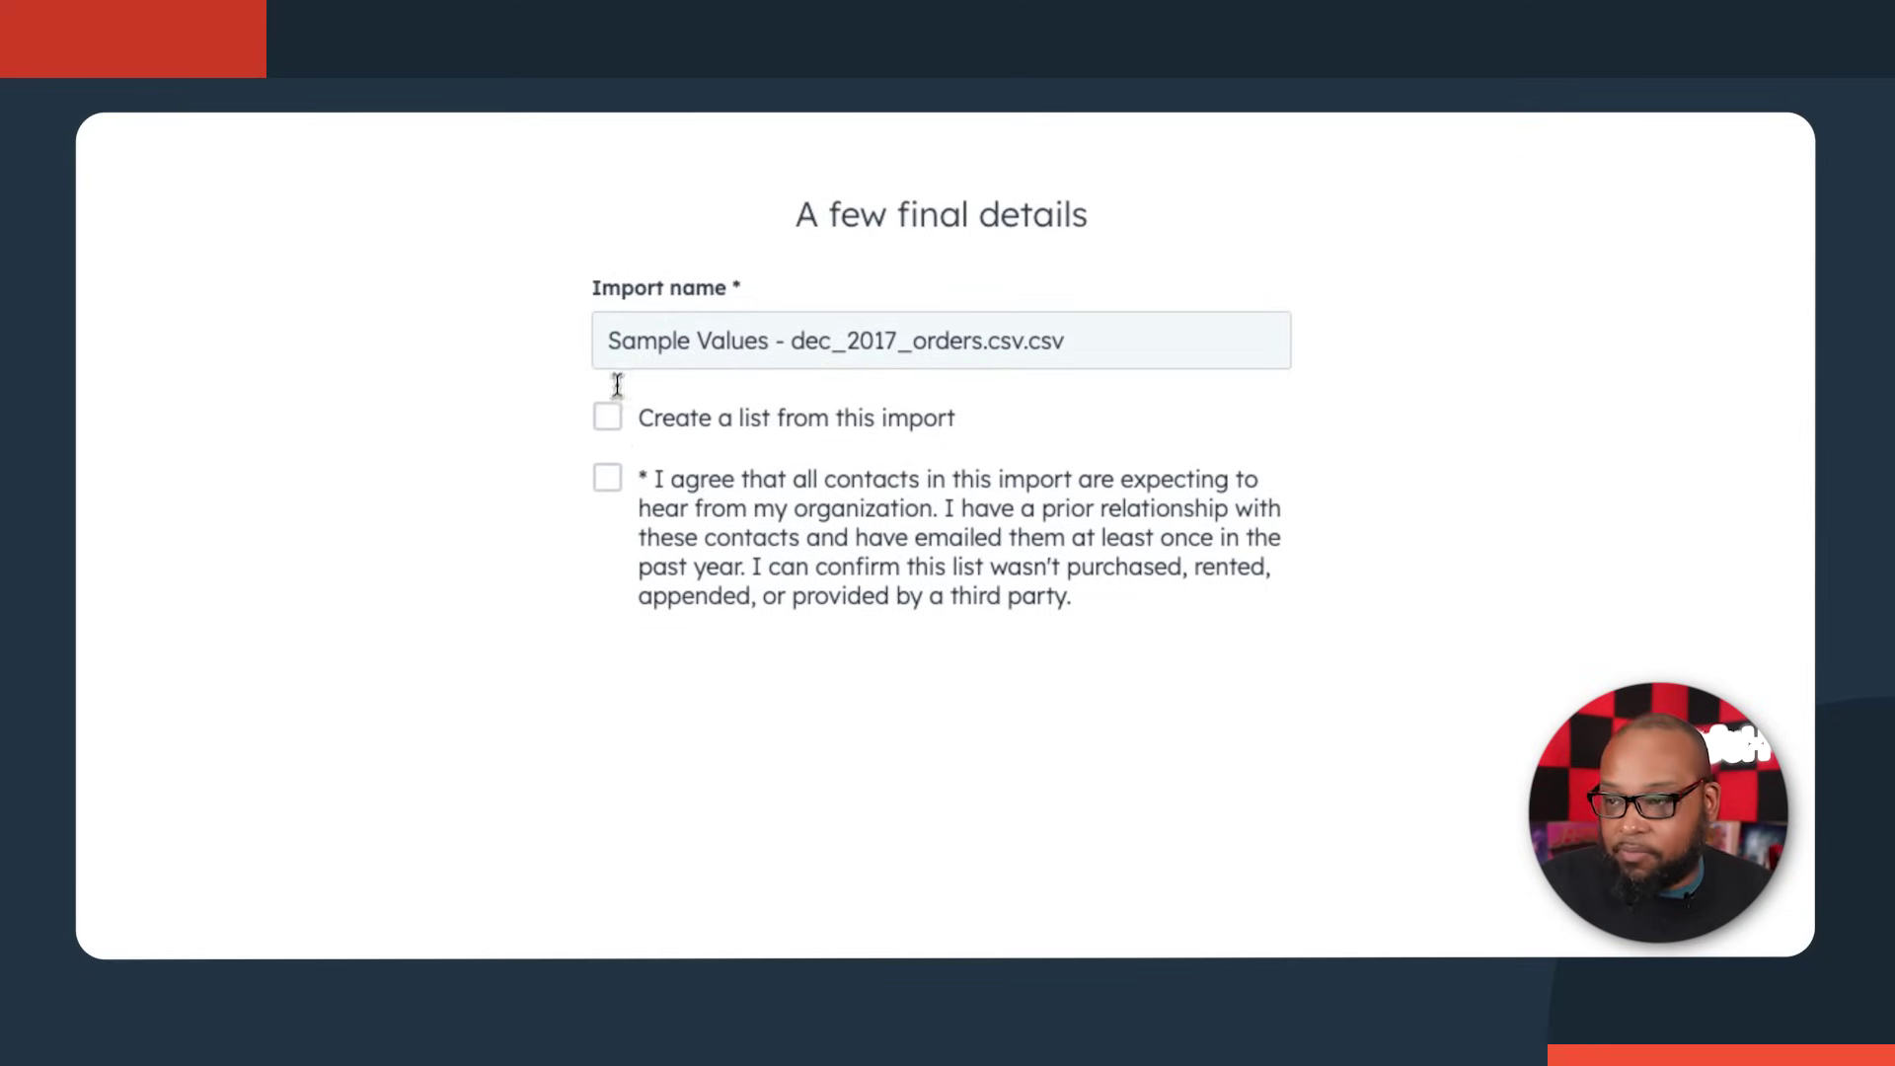
- Rename the import to 'Full Crm List - 8-23-23', enable list creation, and run the import
left_click(617, 346)
key("ctrl+a")
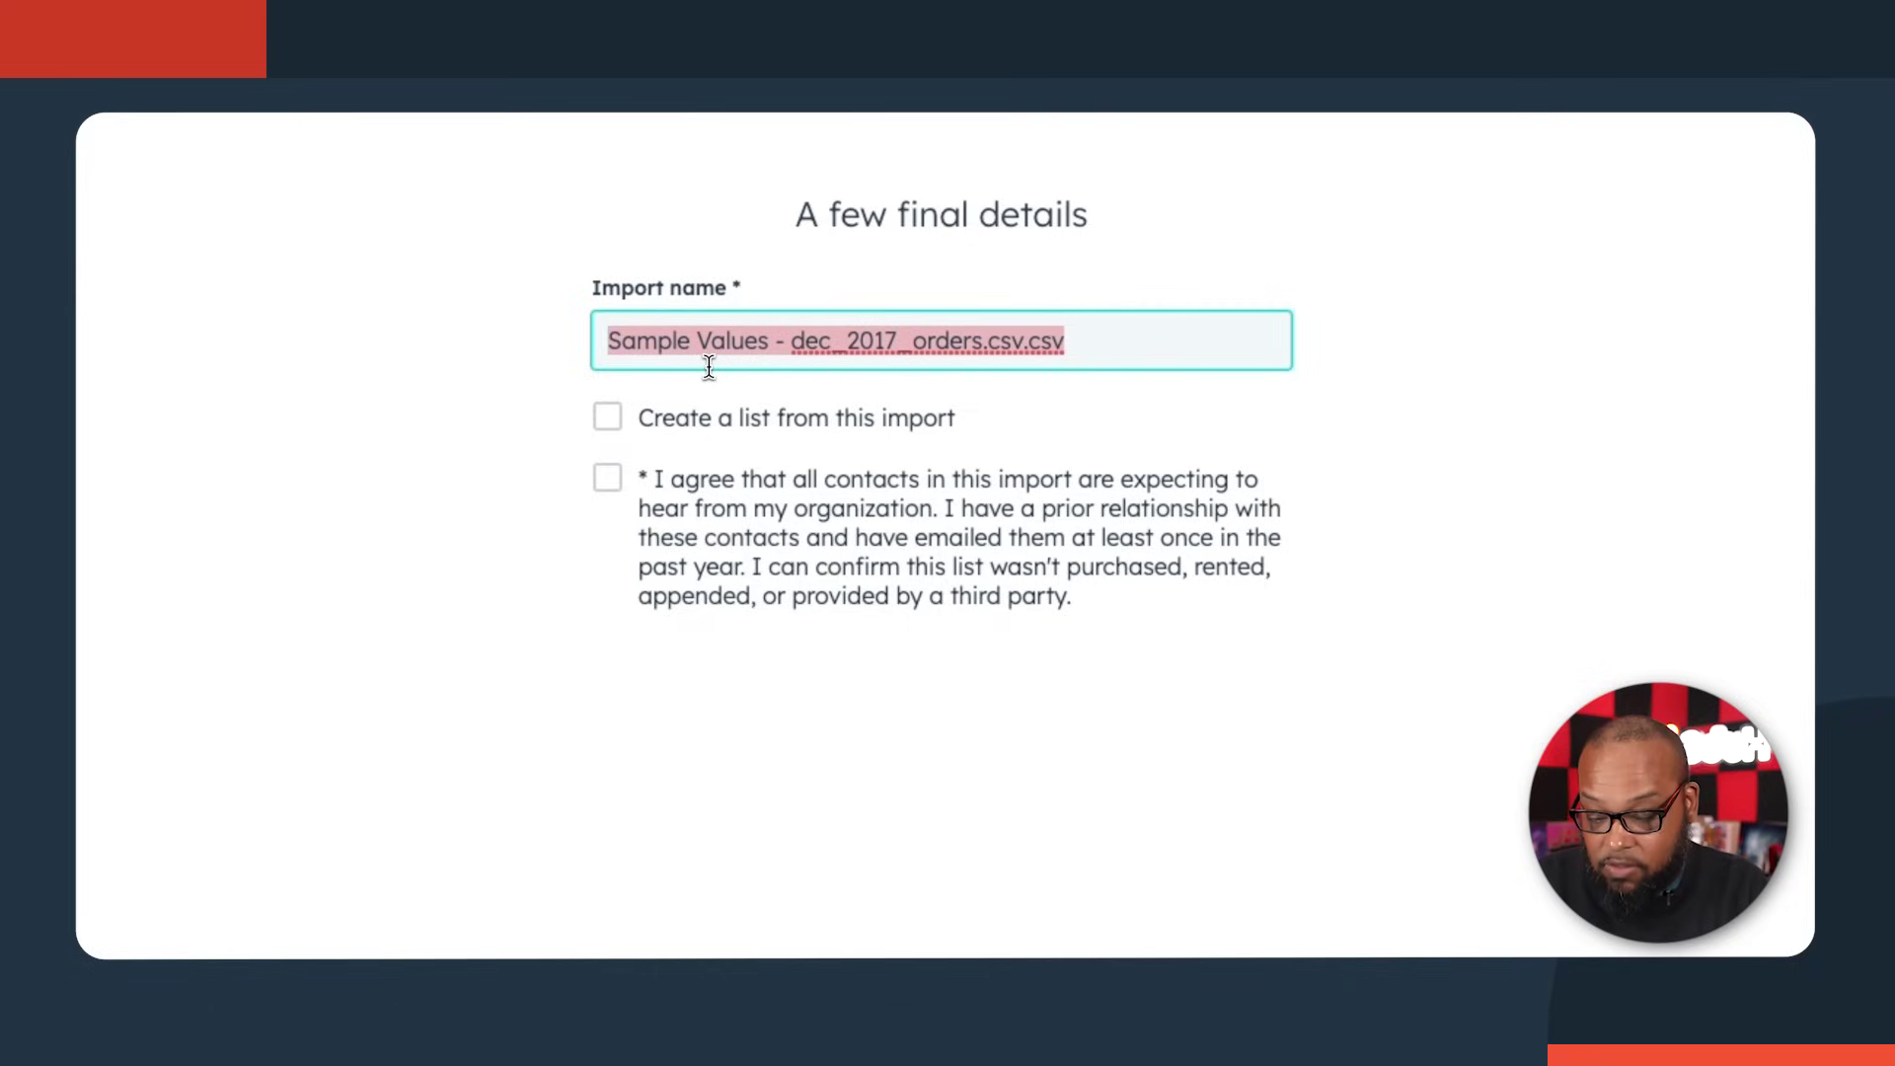
type("Full Crm List - 8-23-23")
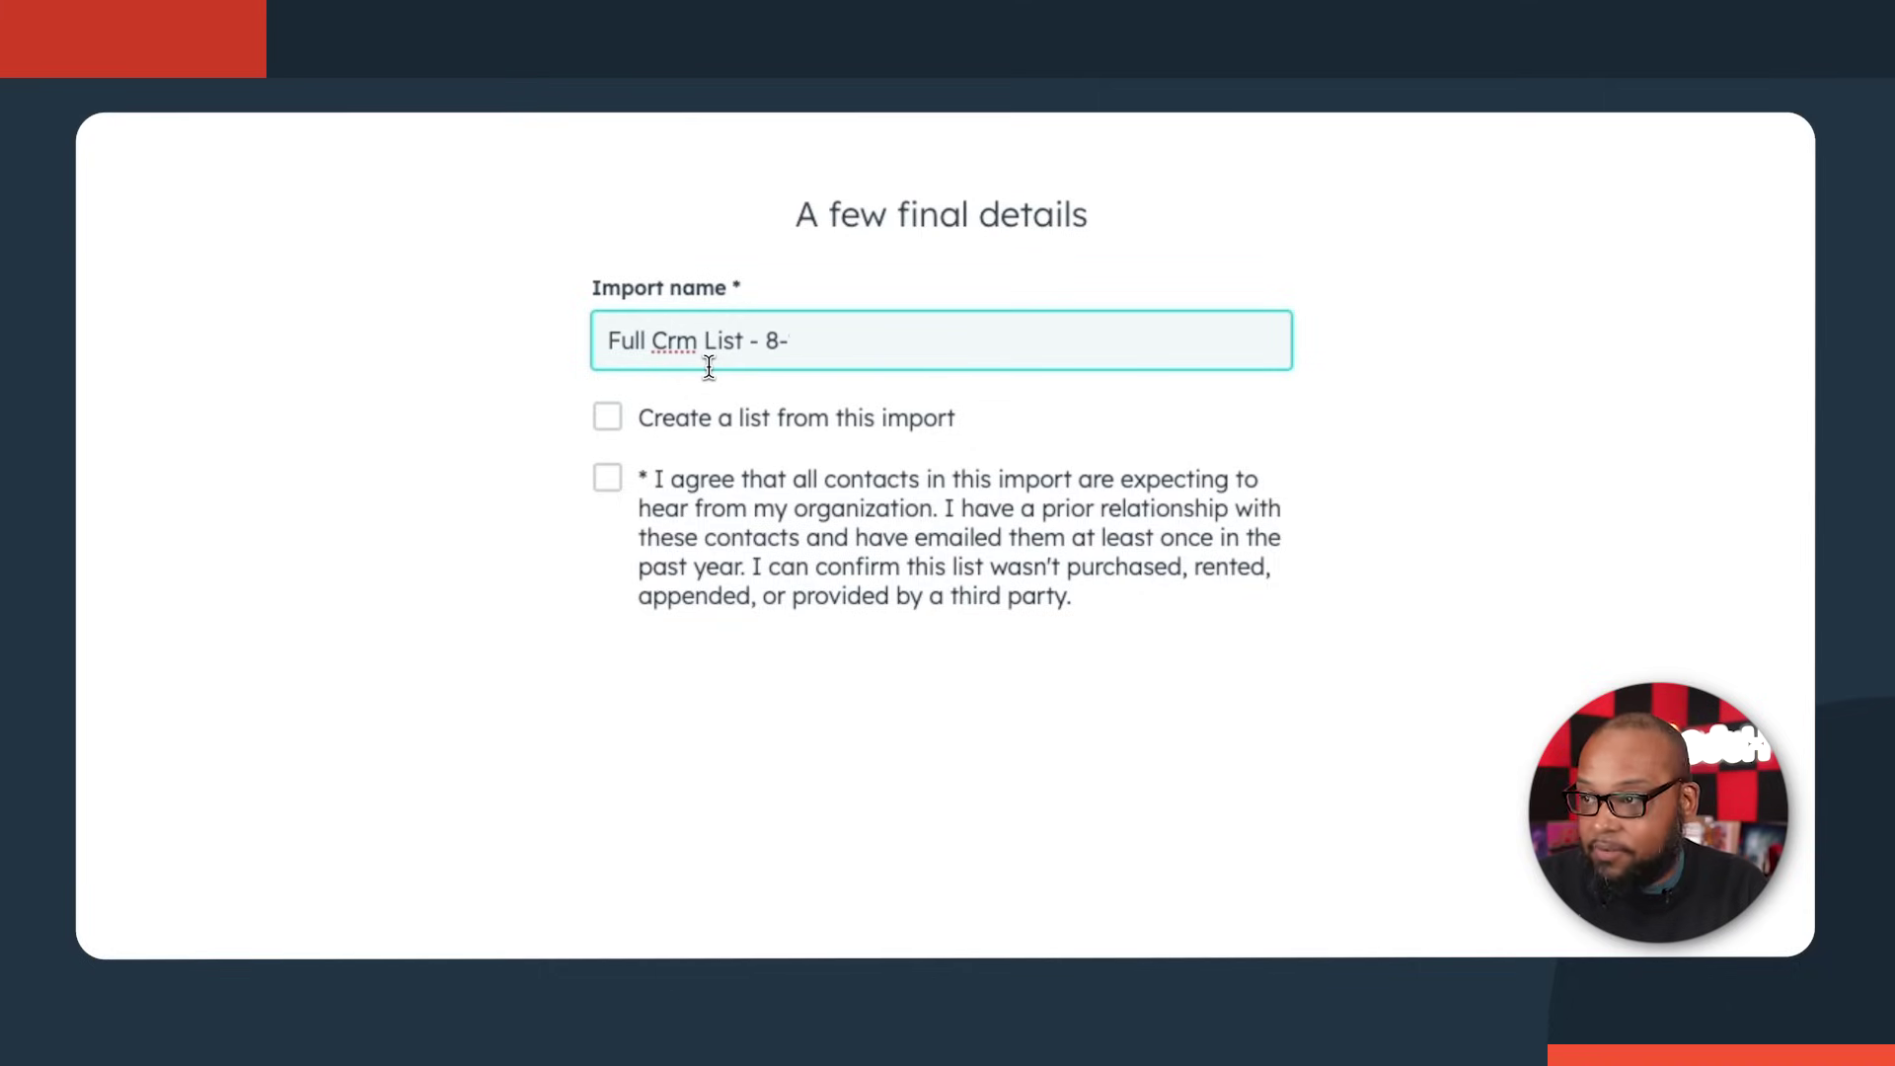
left_click(629, 421)
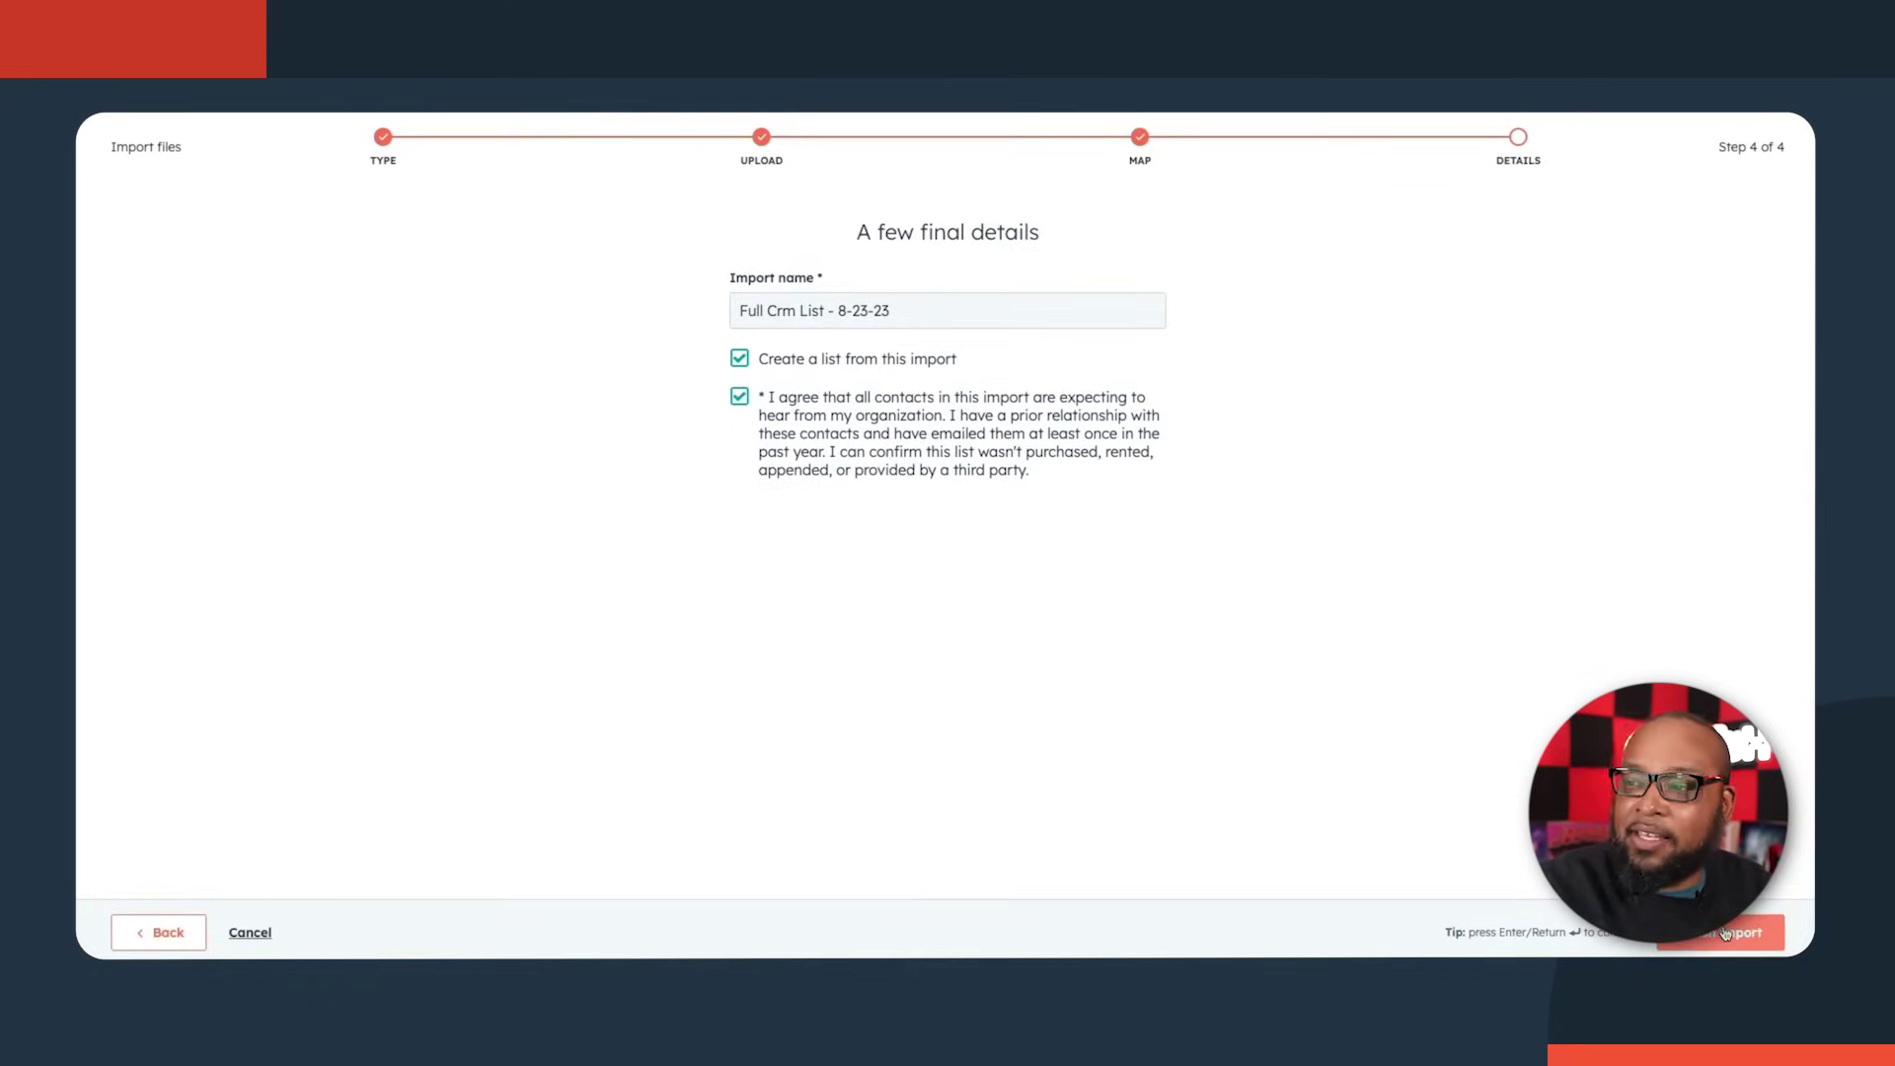
left_click(1724, 933)
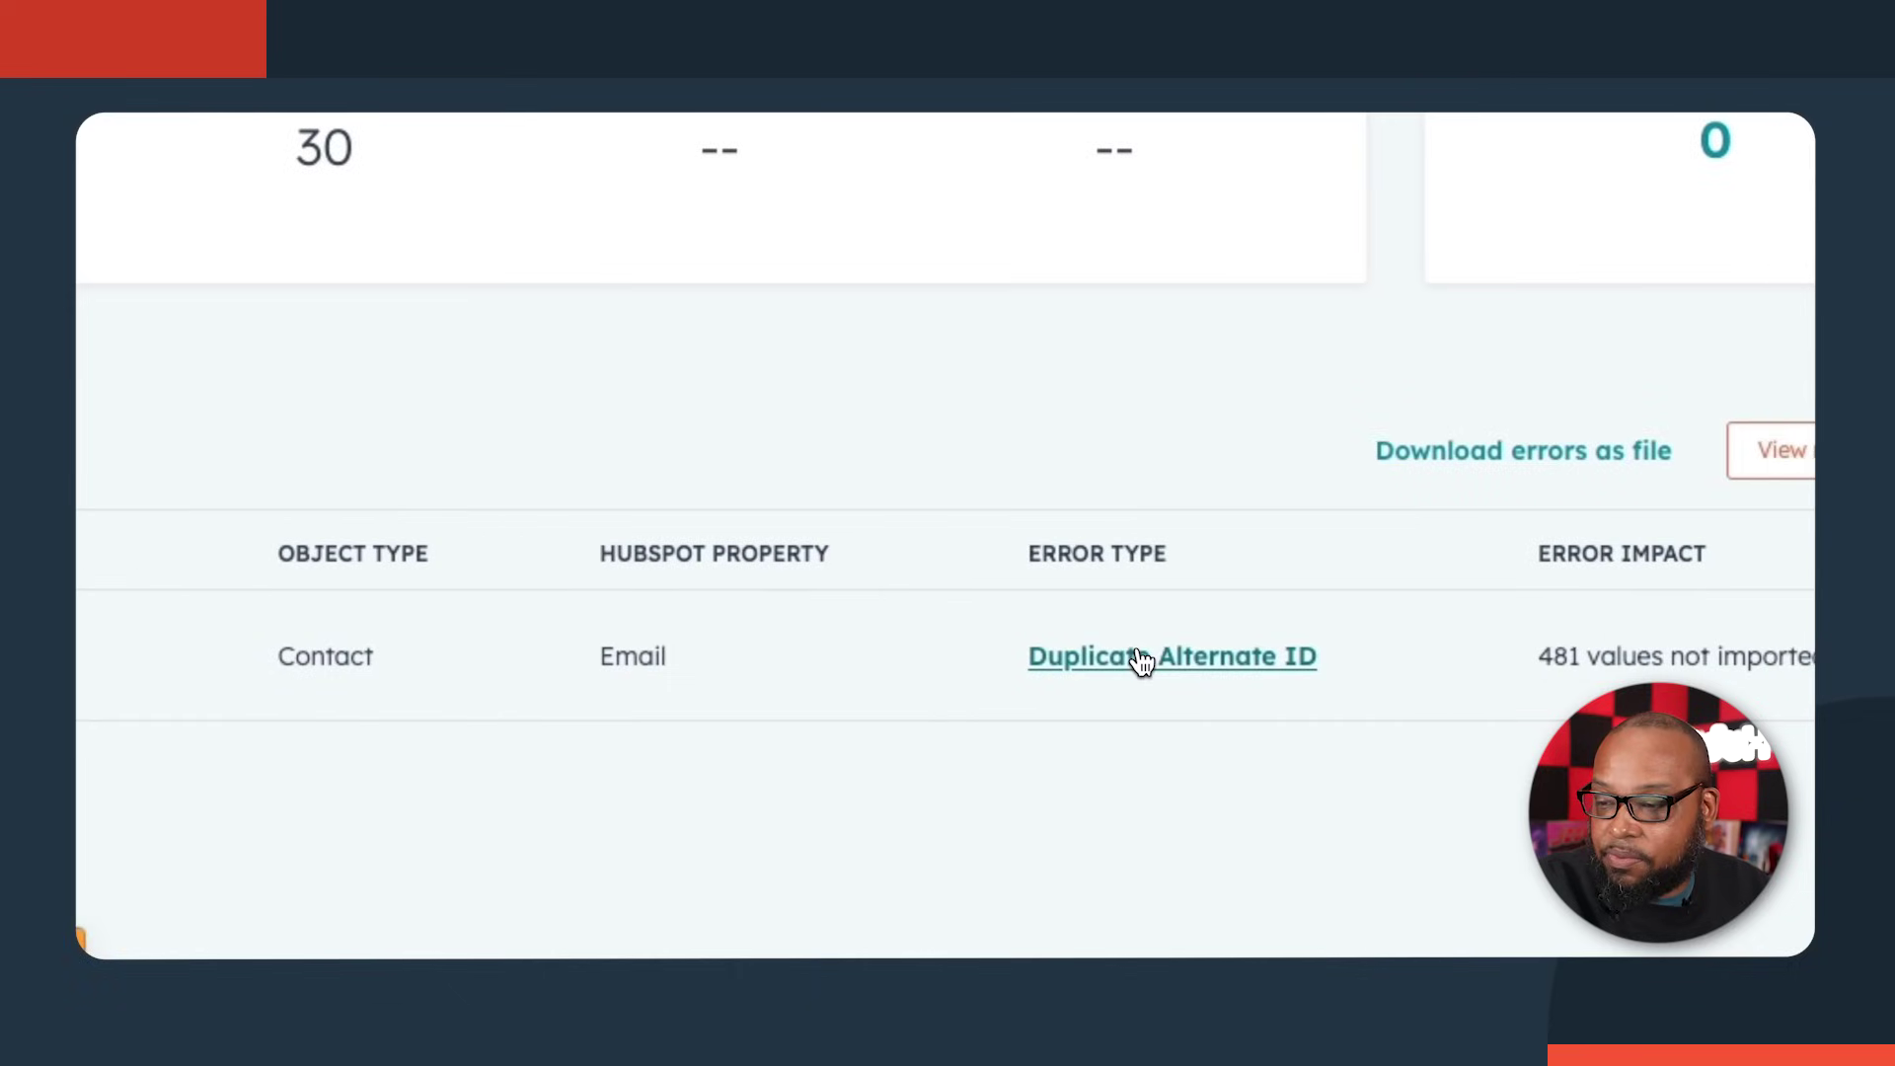
- Open the Duplicate Alternate ID help article and read through how to resolve it
left_click(1135, 660)
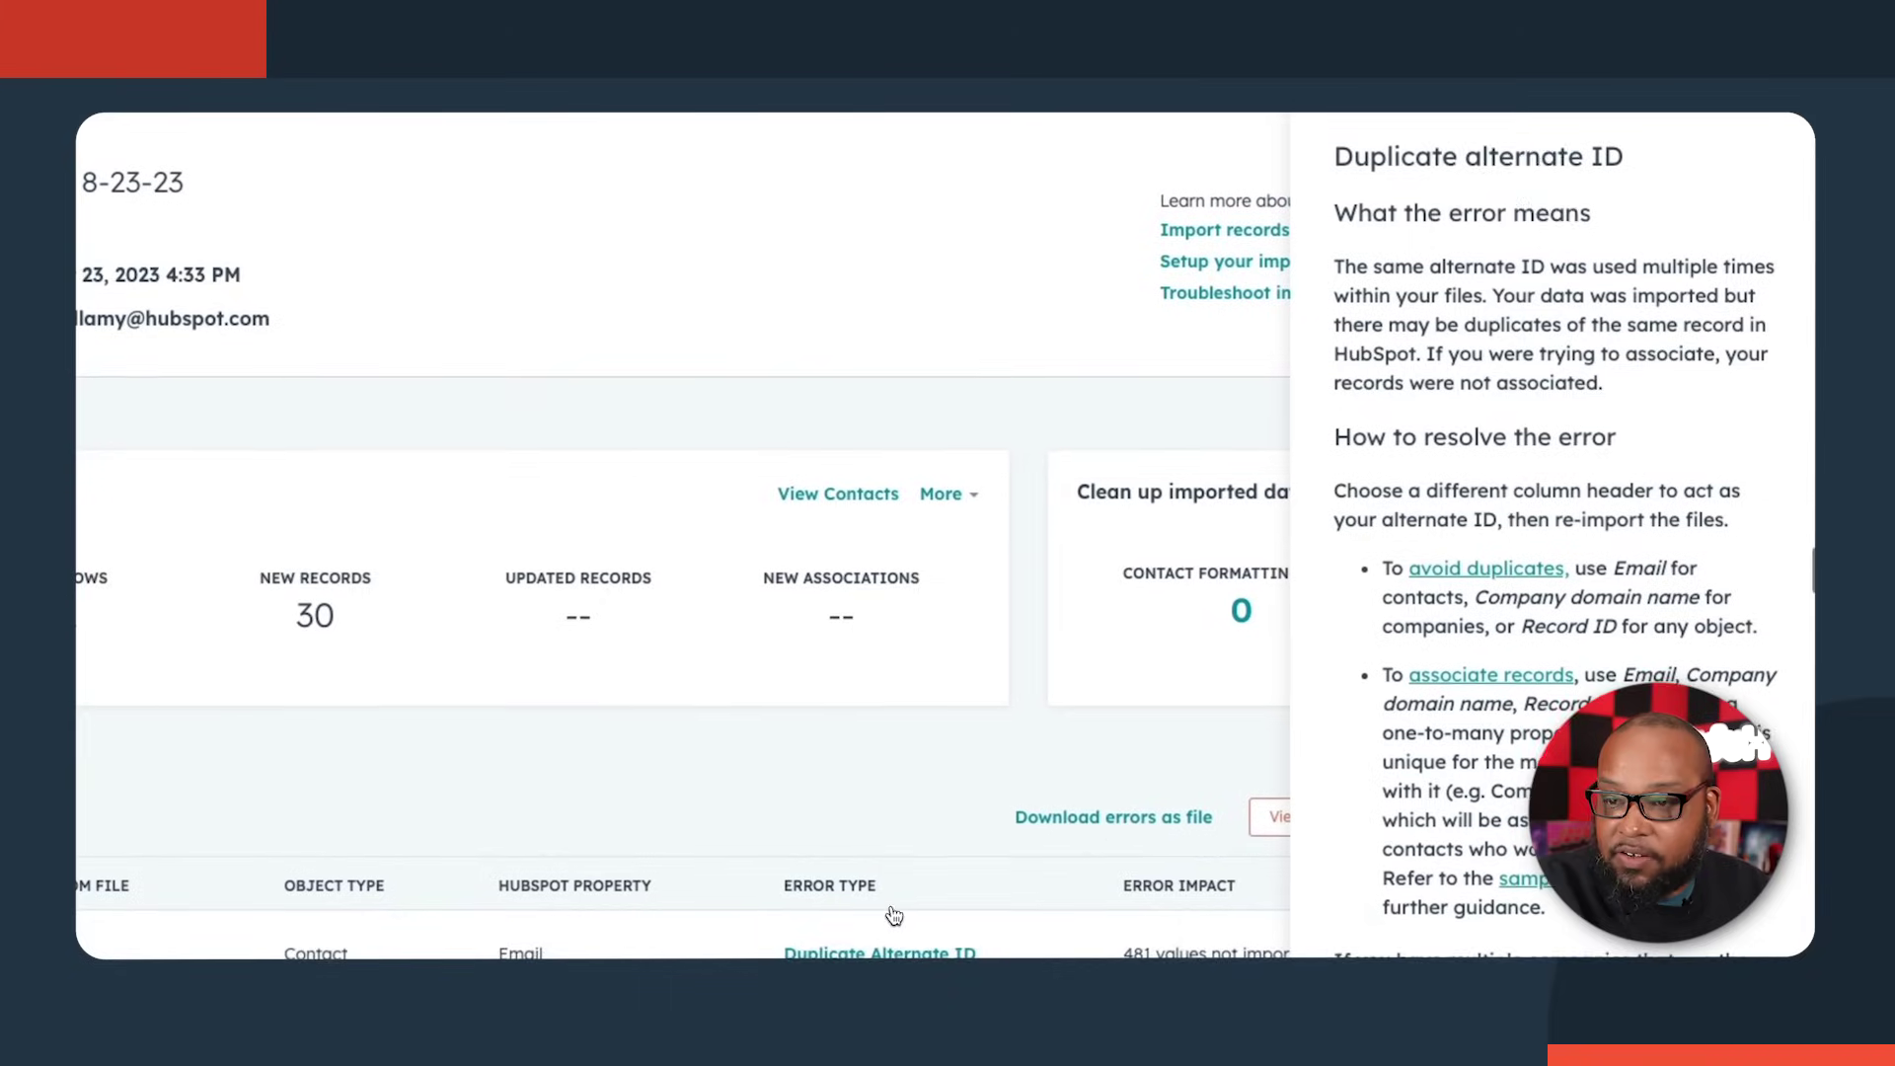
scroll(1387, 380, "down", 3)
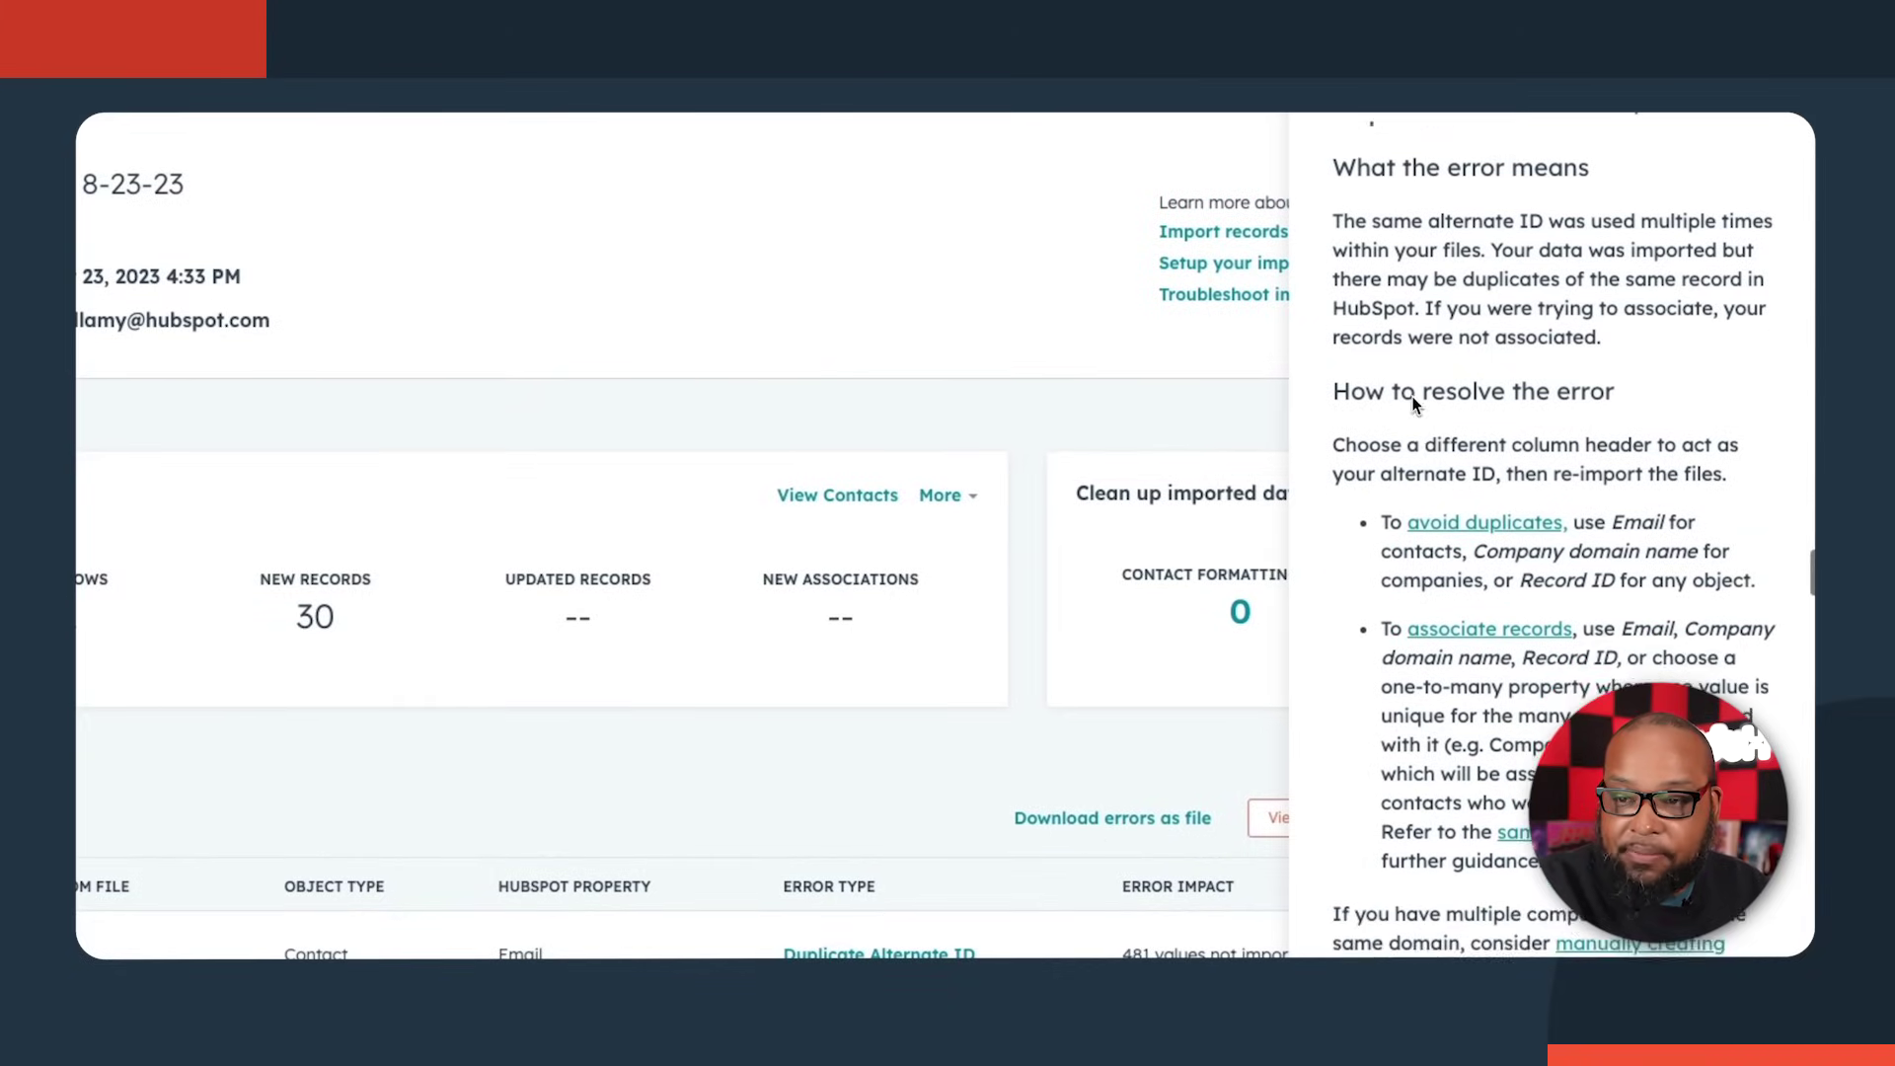
scroll(1466, 493, "down", 2)
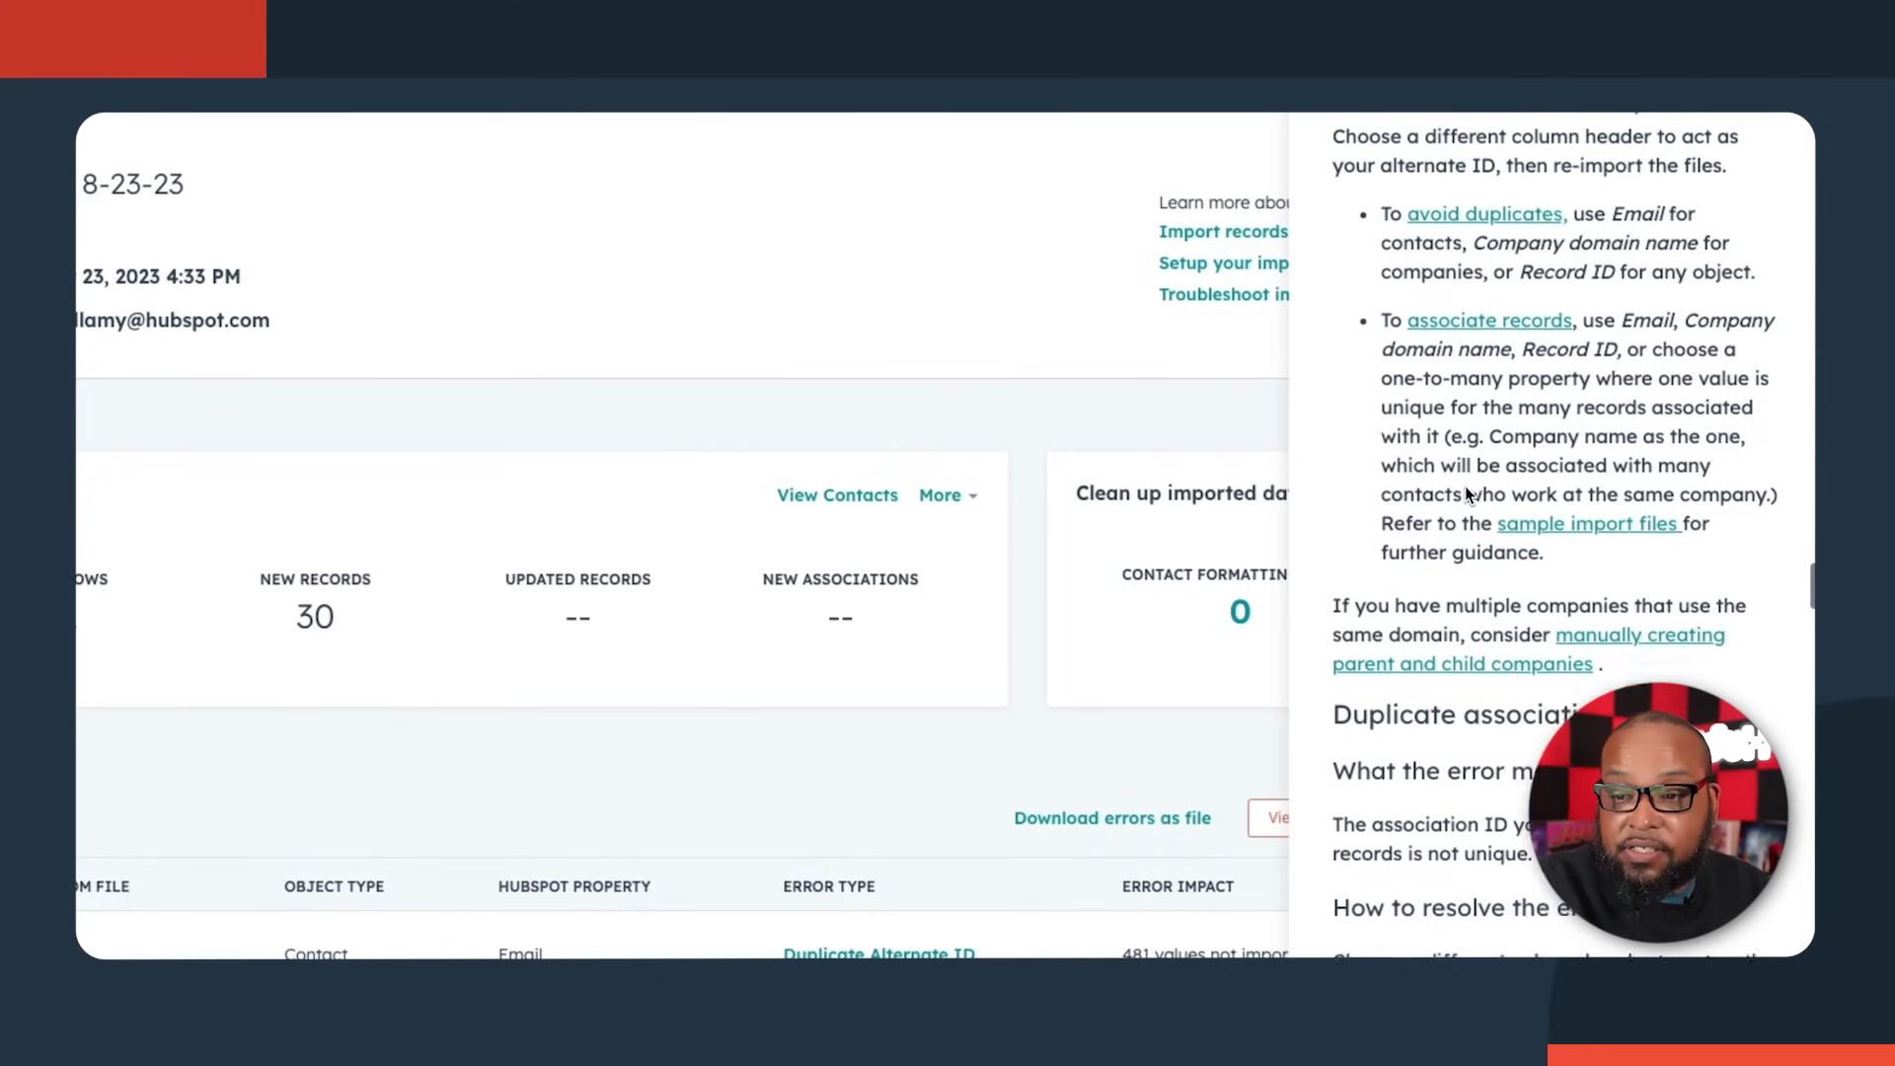
scroll(1471, 493, "down", 3)
scroll(1472, 493, "down", 4)
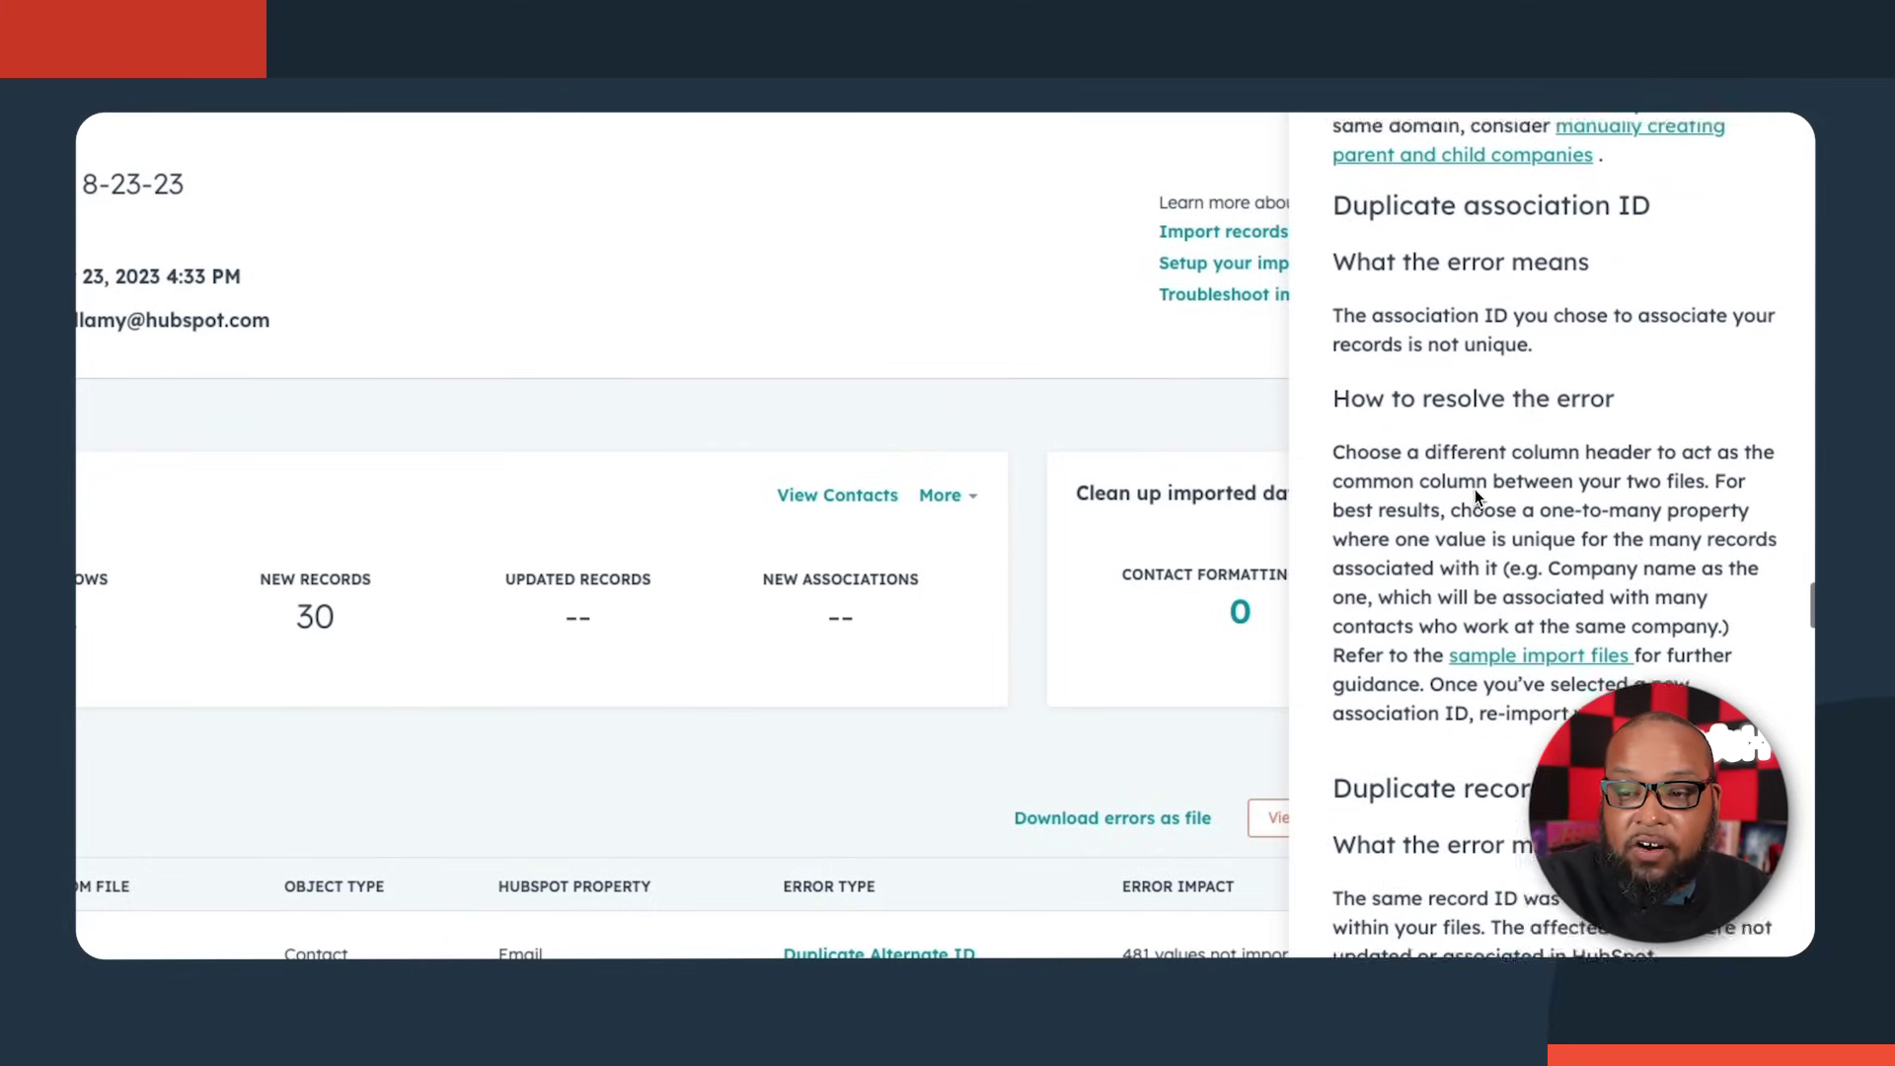